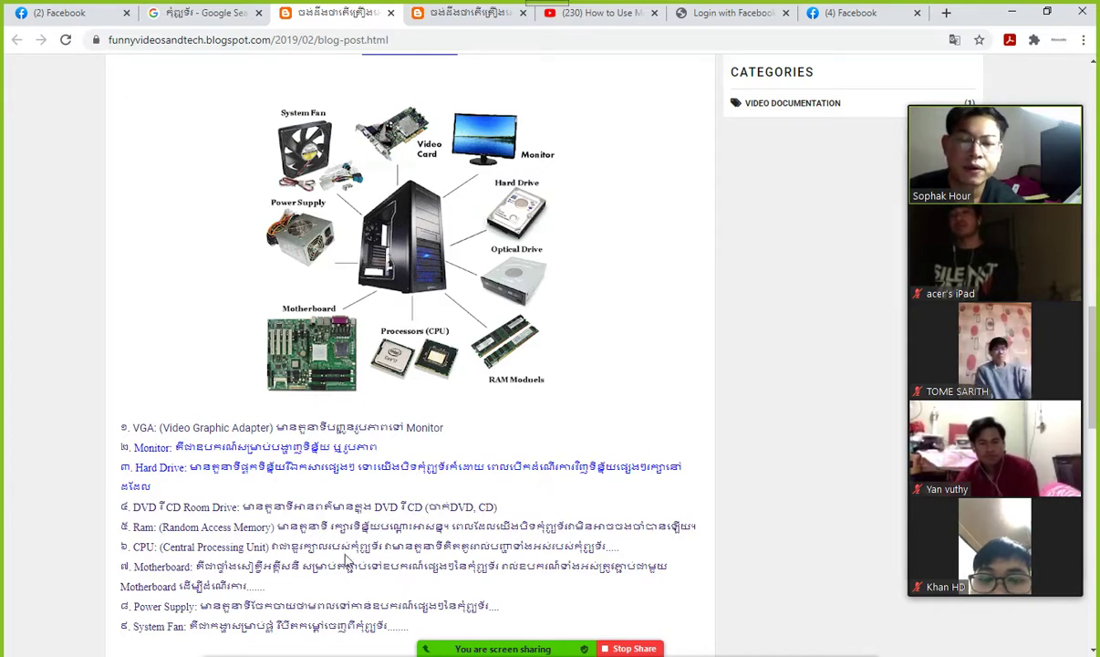
Review the computer hardware diagram and component descriptions in the blog post, and minimize the browser.
scroll(599, 423, "down", 3)
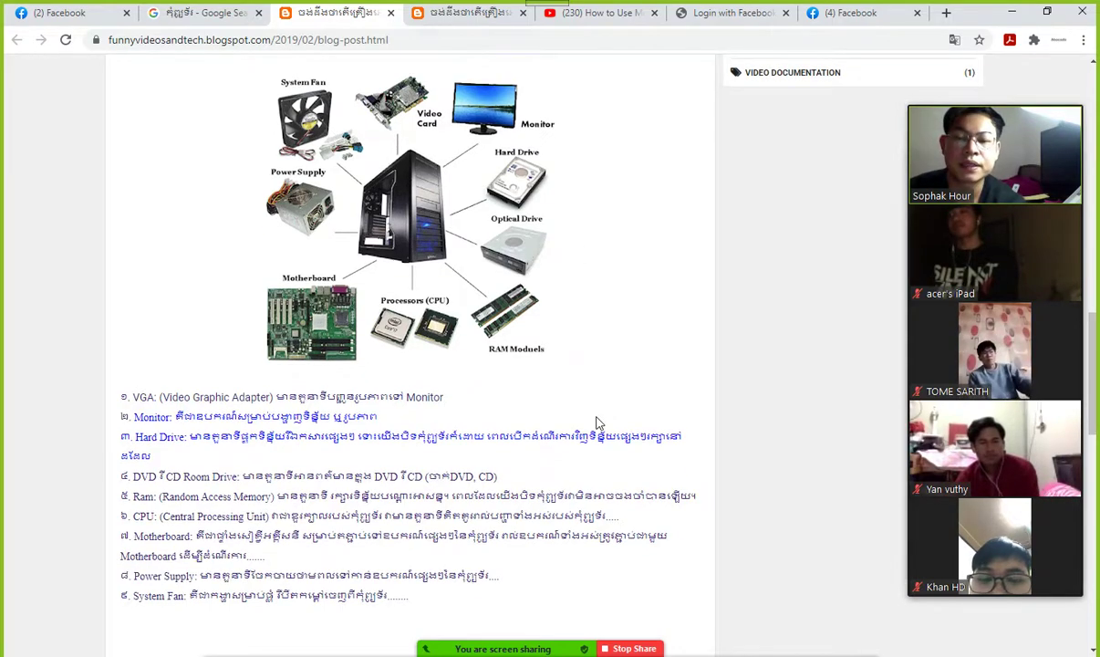
scroll(598, 424, "down", 1)
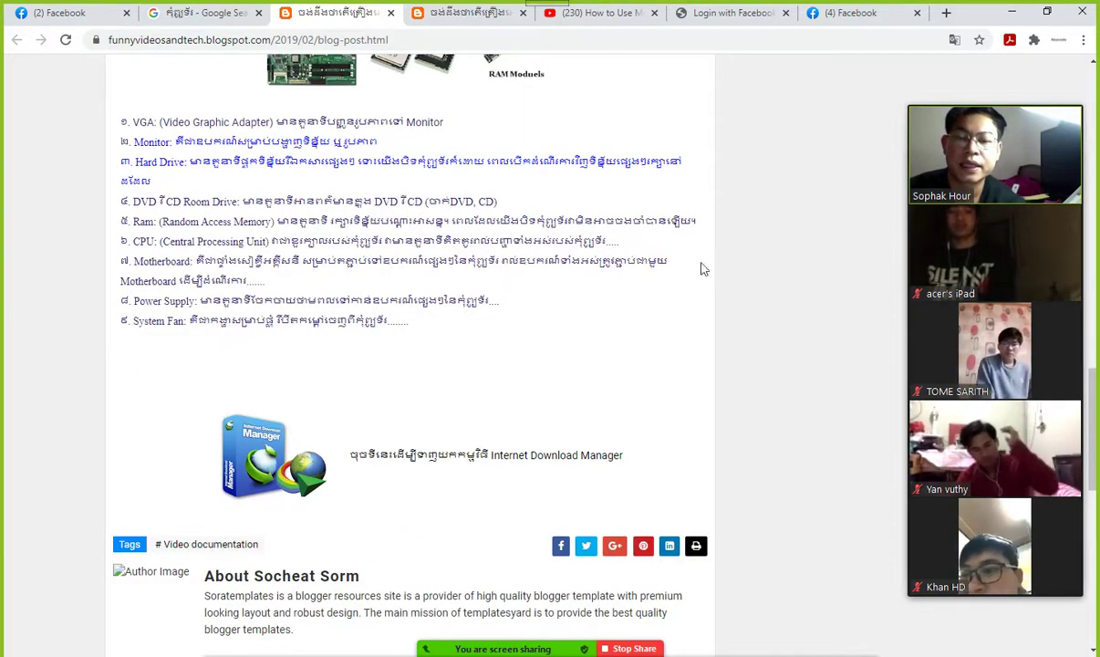
scroll(720, 322, "up", 1)
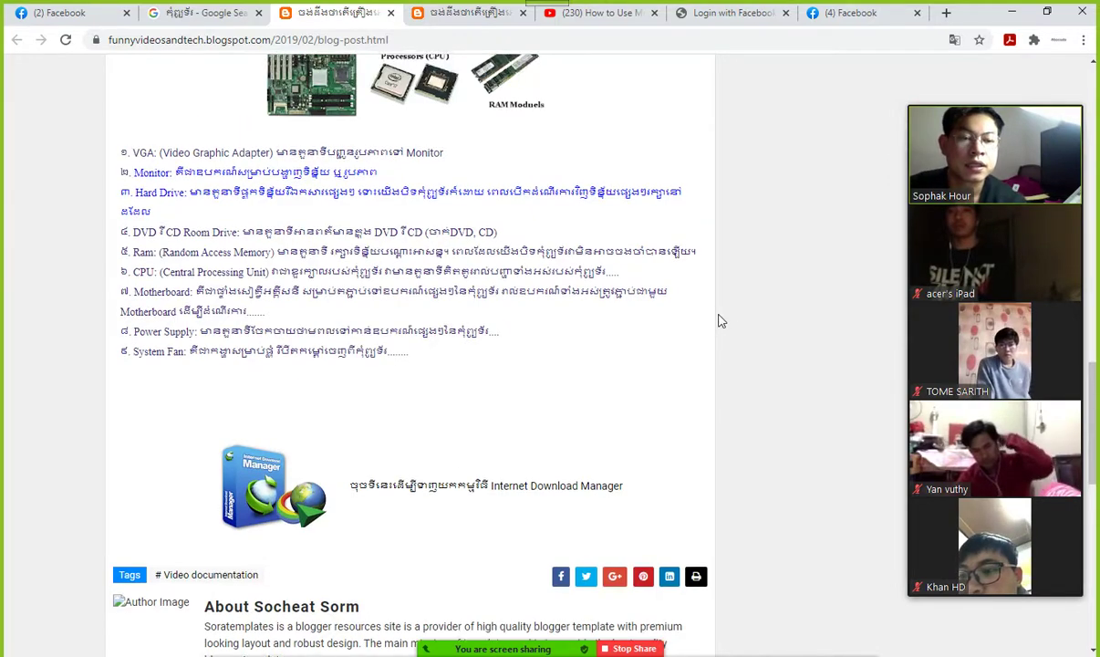
scroll(721, 321, "up", 10)
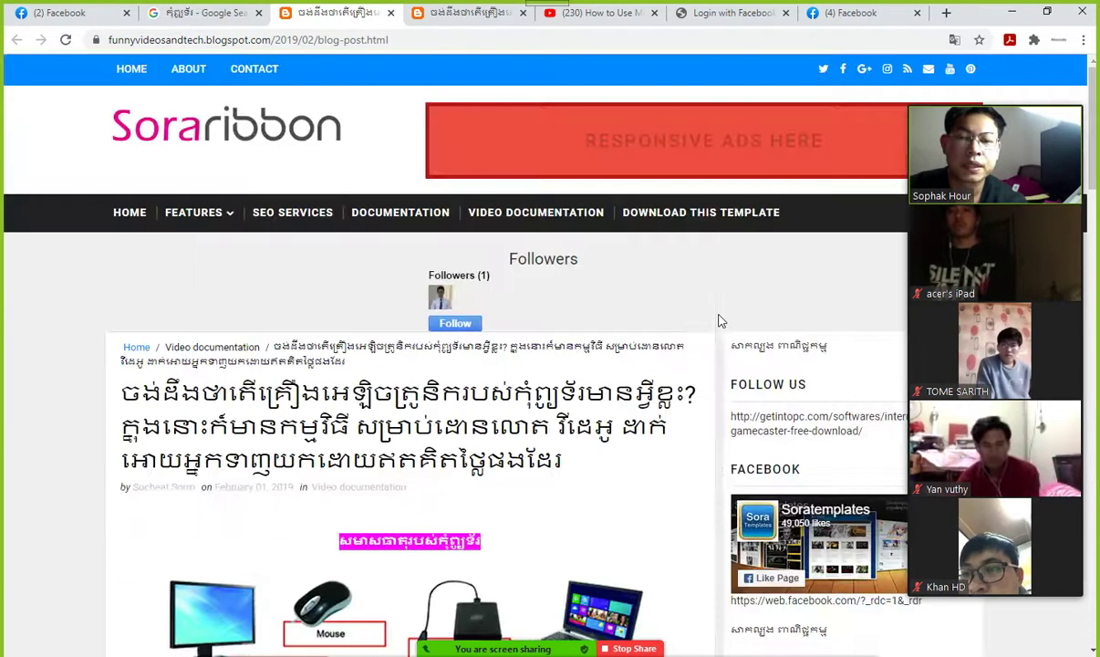
left_click(1013, 12)
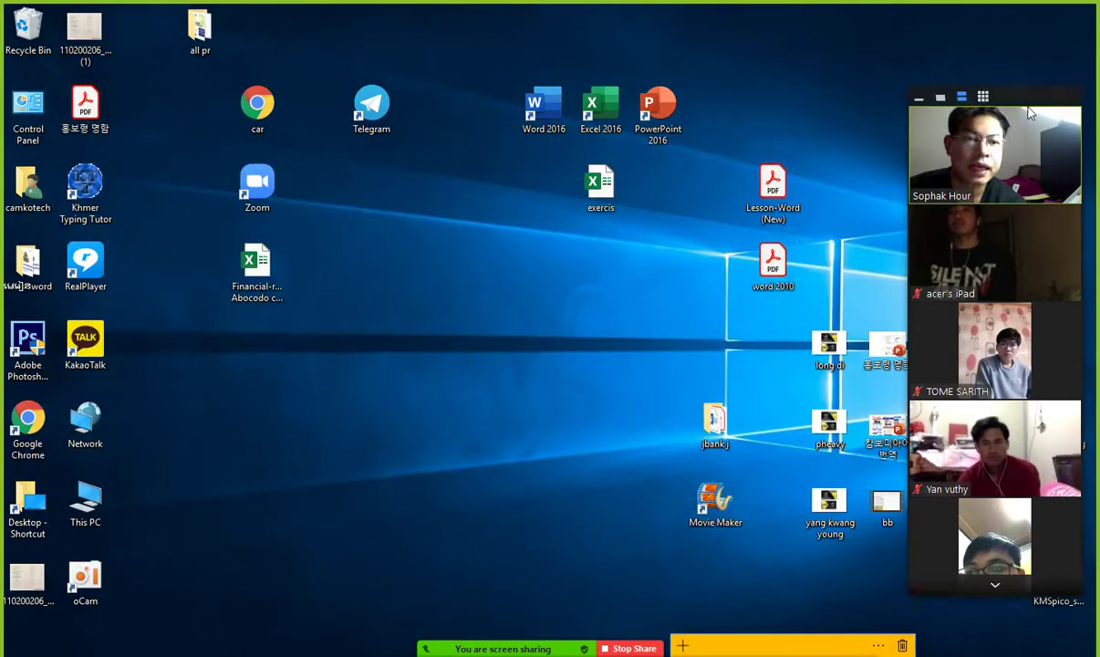
Move the meeting's video panel off the typing shortcuts and open Rapid Typing with the USER profile.
left_click_drag(1033, 99, 157, 95)
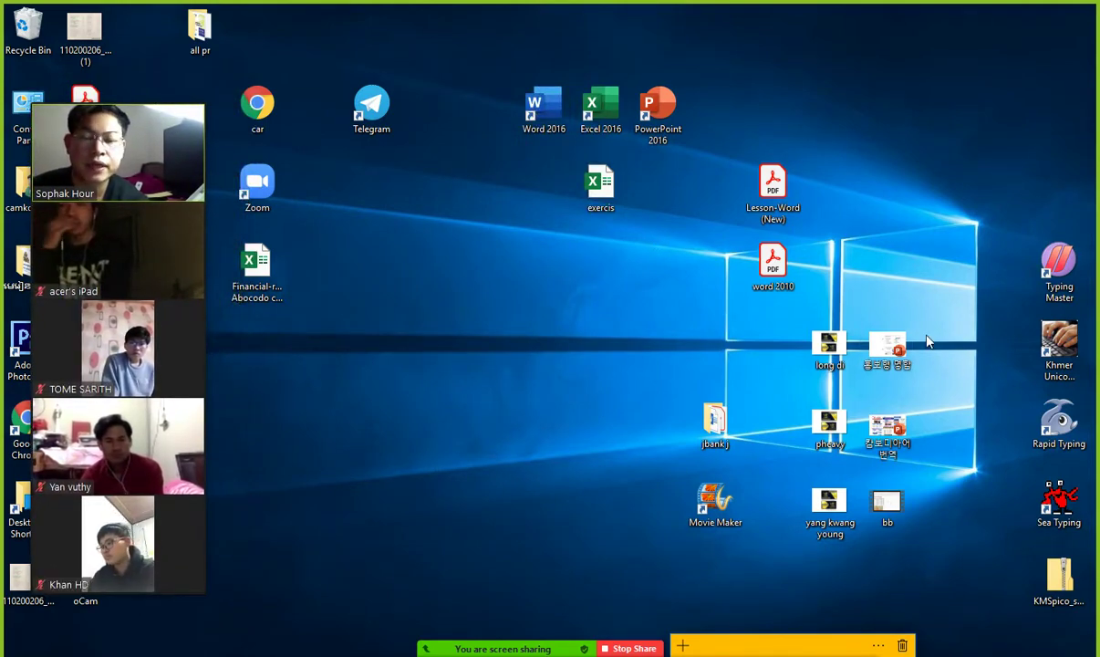
double_click(1053, 425)
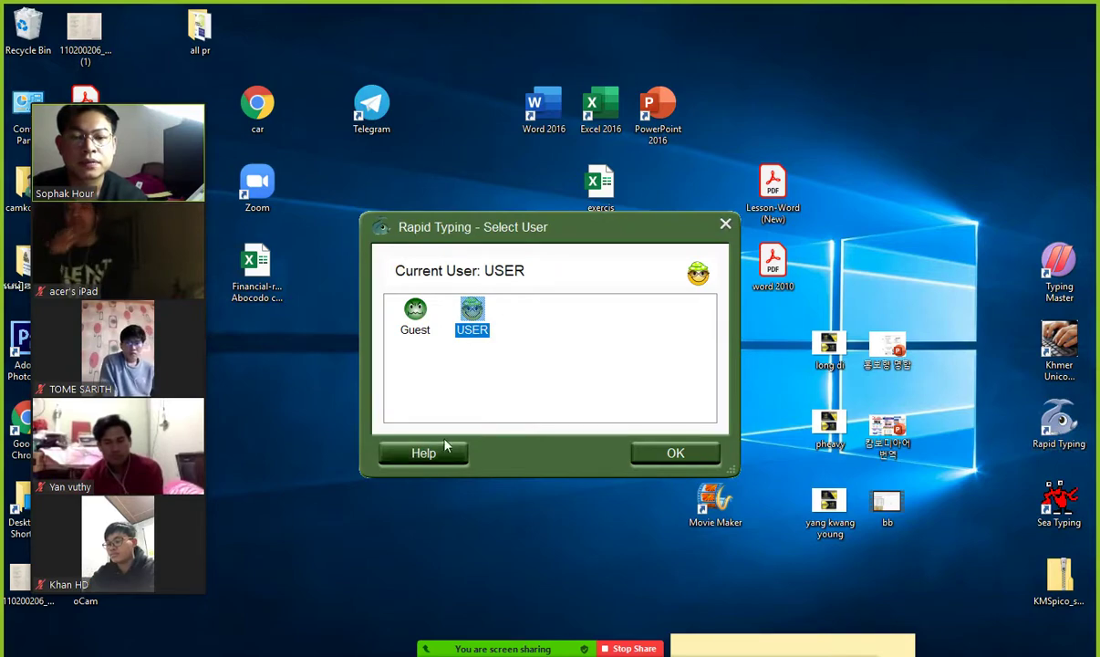
left_click(685, 454)
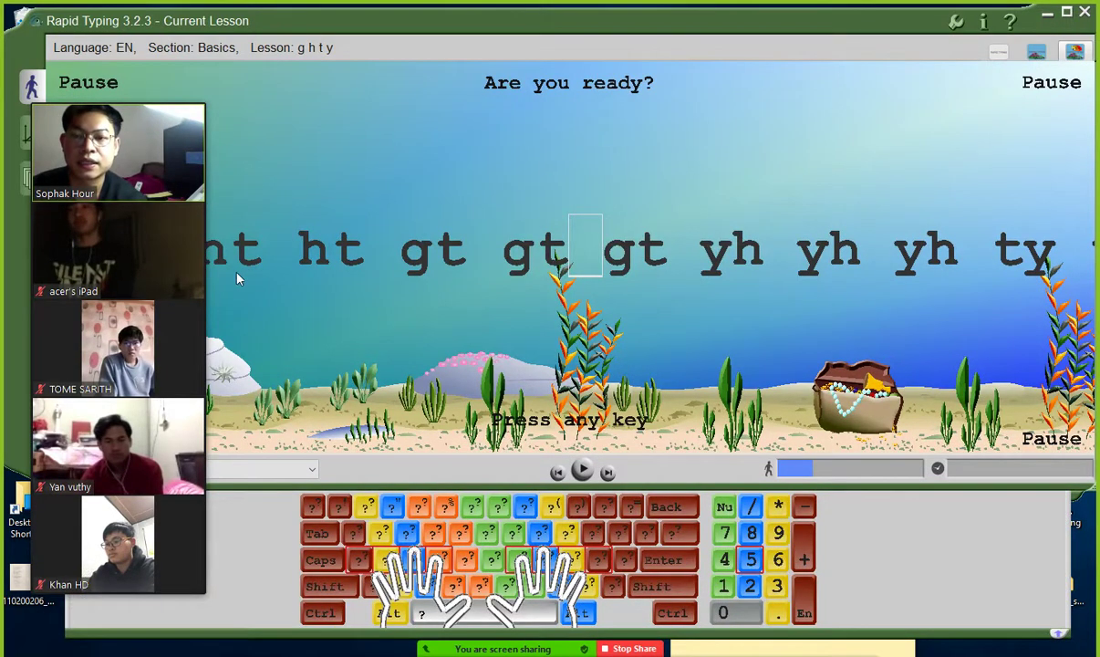
Collapse the meeting's video panel to its compact speaker strip and place it clear of the lesson text and on-screen keyboard.
left_click_drag(136, 91, 194, 542)
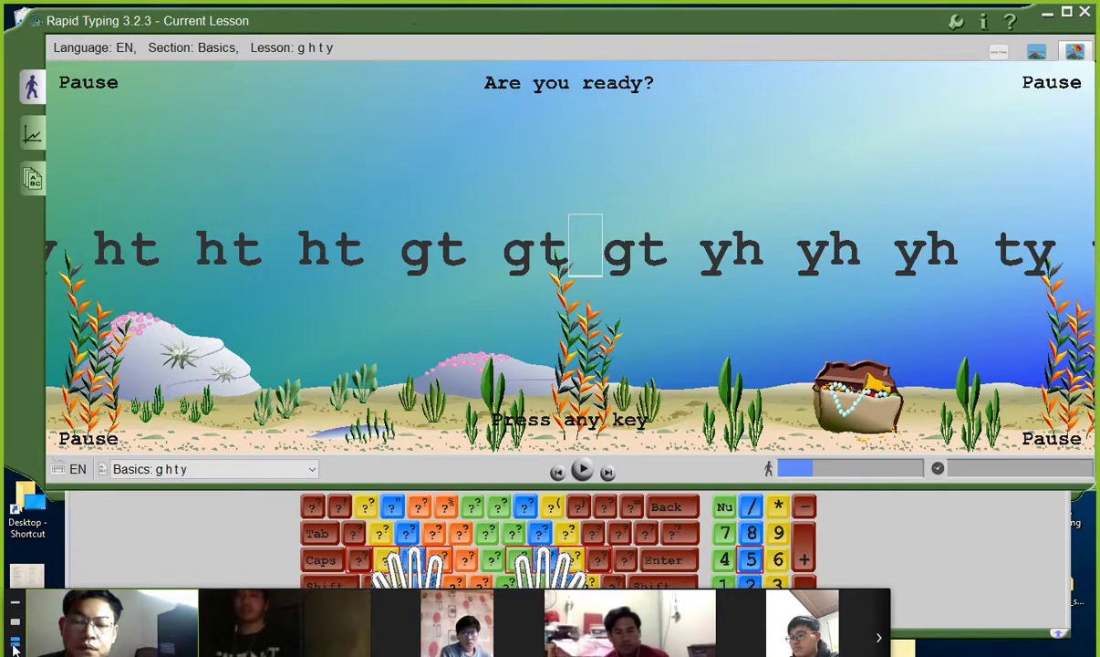
left_click(16, 602)
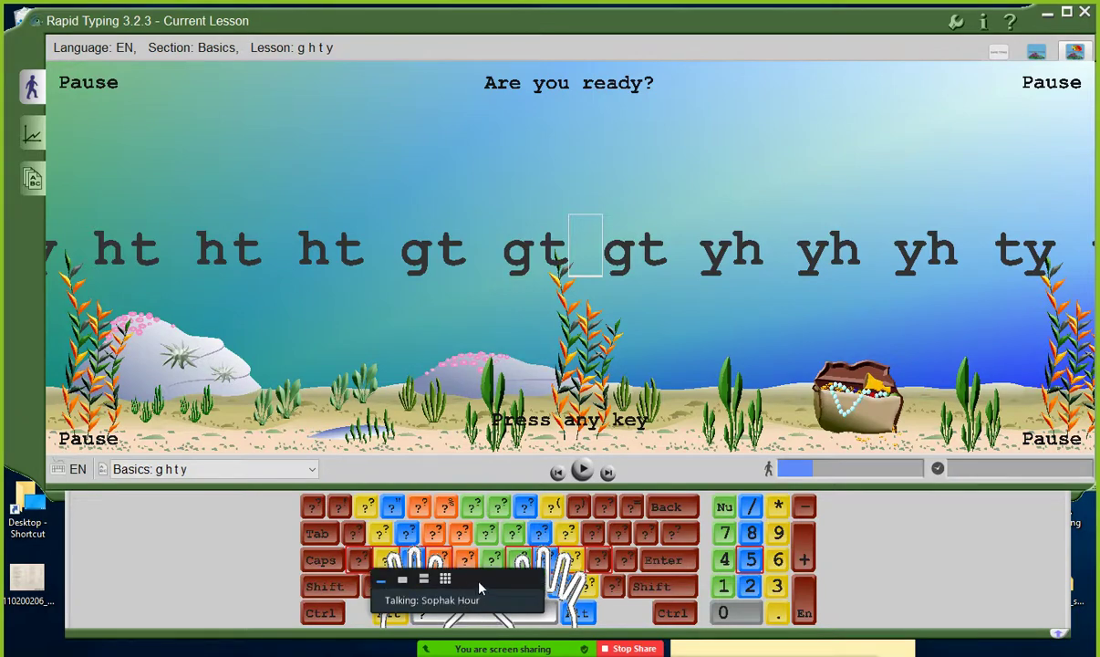
left_click_drag(475, 583, 187, 582)
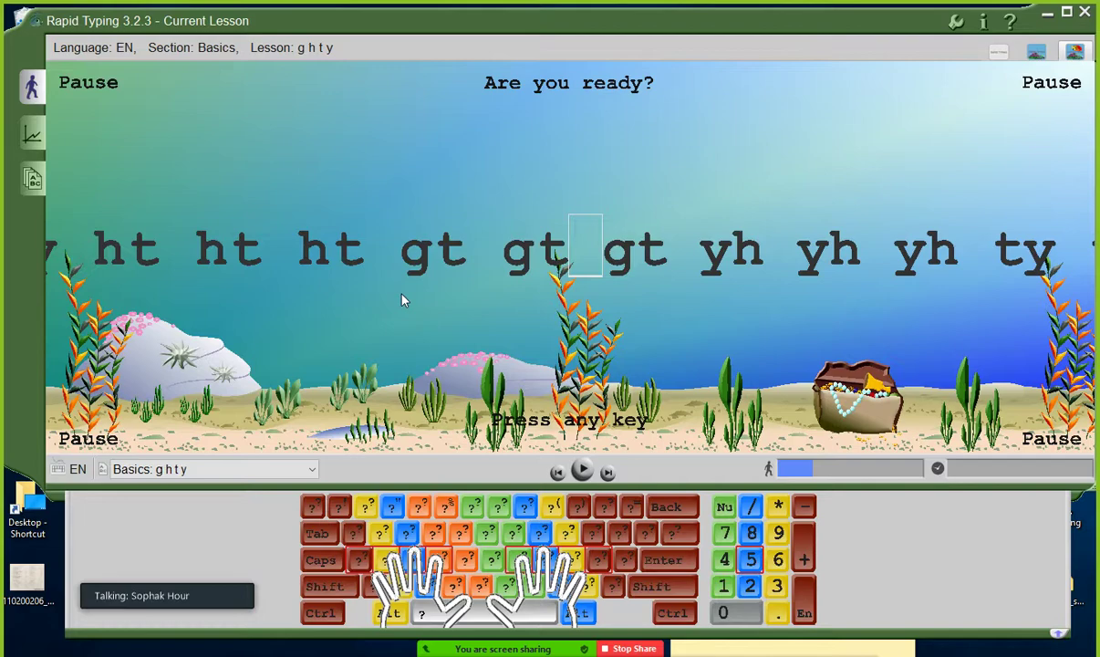
Start the Basics g h t y lesson, minimize Rapid Typing and reopen it with the USER profile.
key("space")
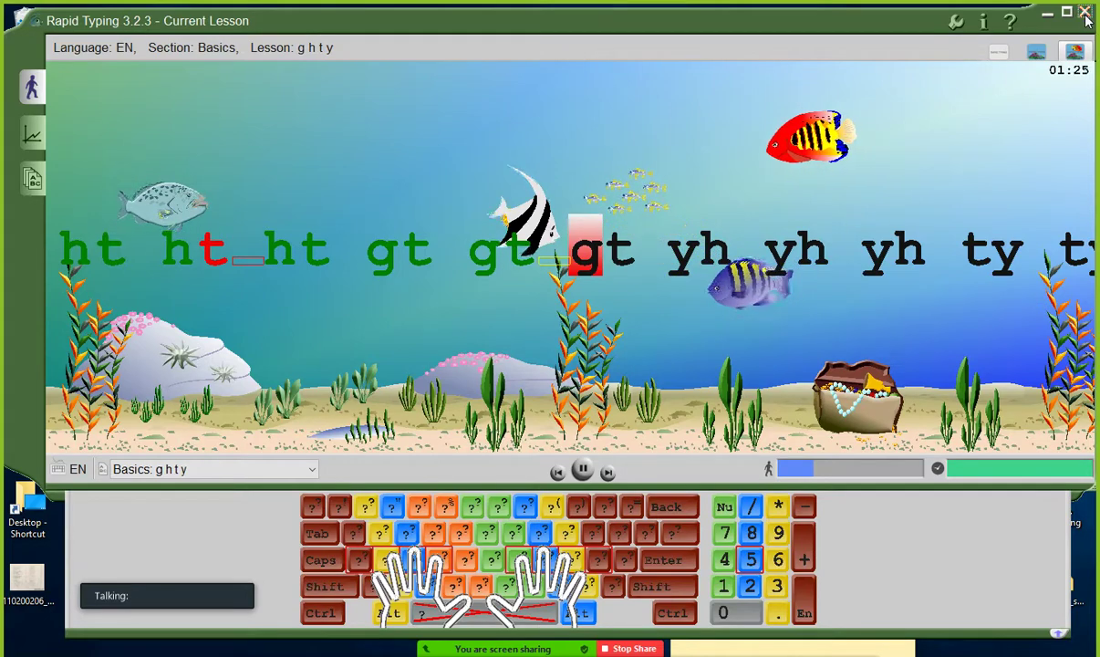
left_click(997, 52)
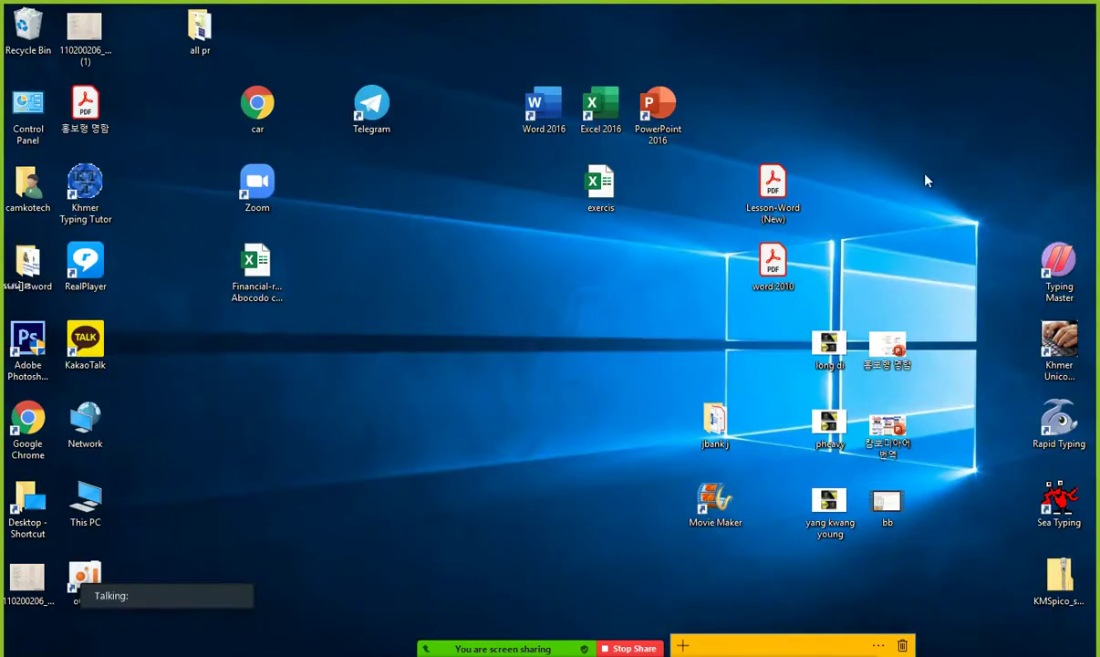
double_click(1056, 442)
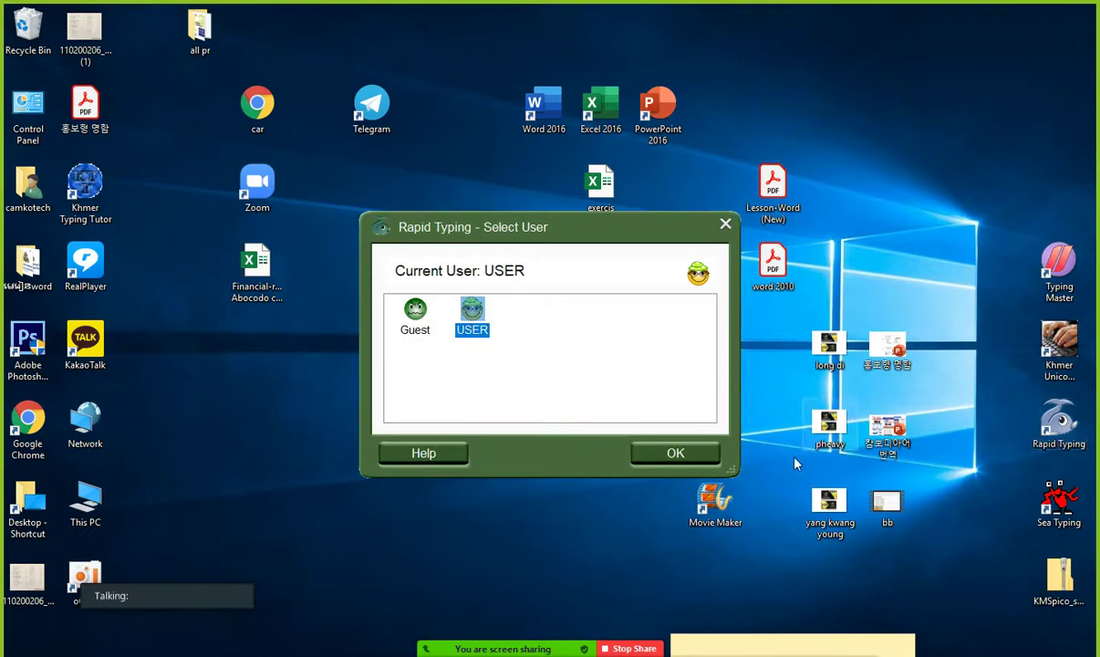
left_click(665, 463)
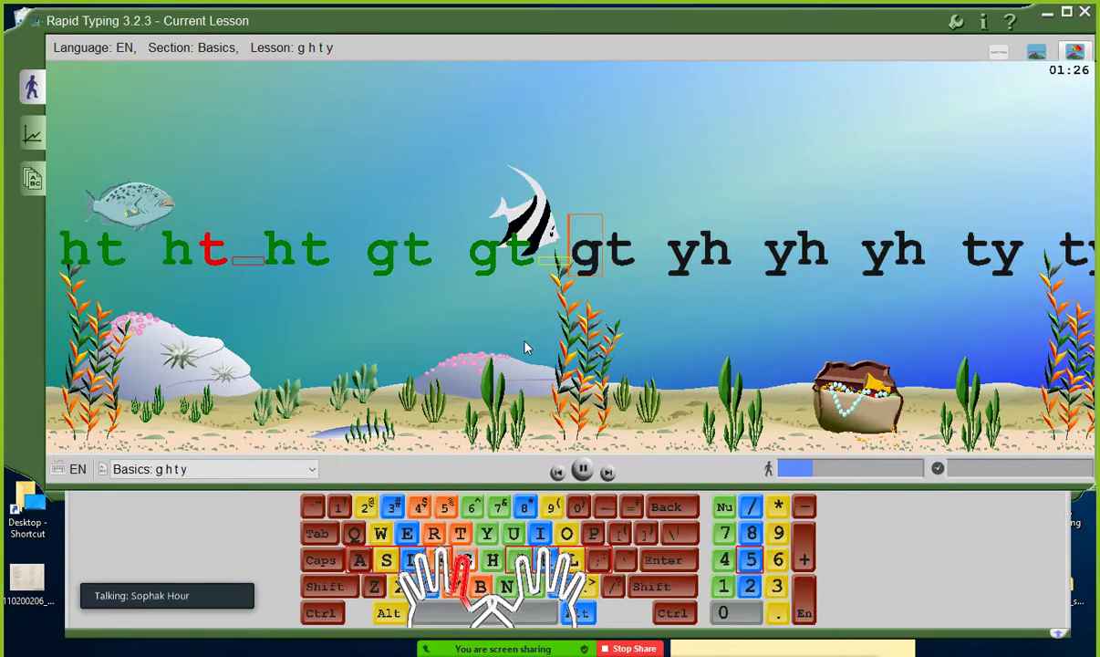
Practise the "gt" and "yh" letter pairs in the Basics g h t y lesson.
type("t ")
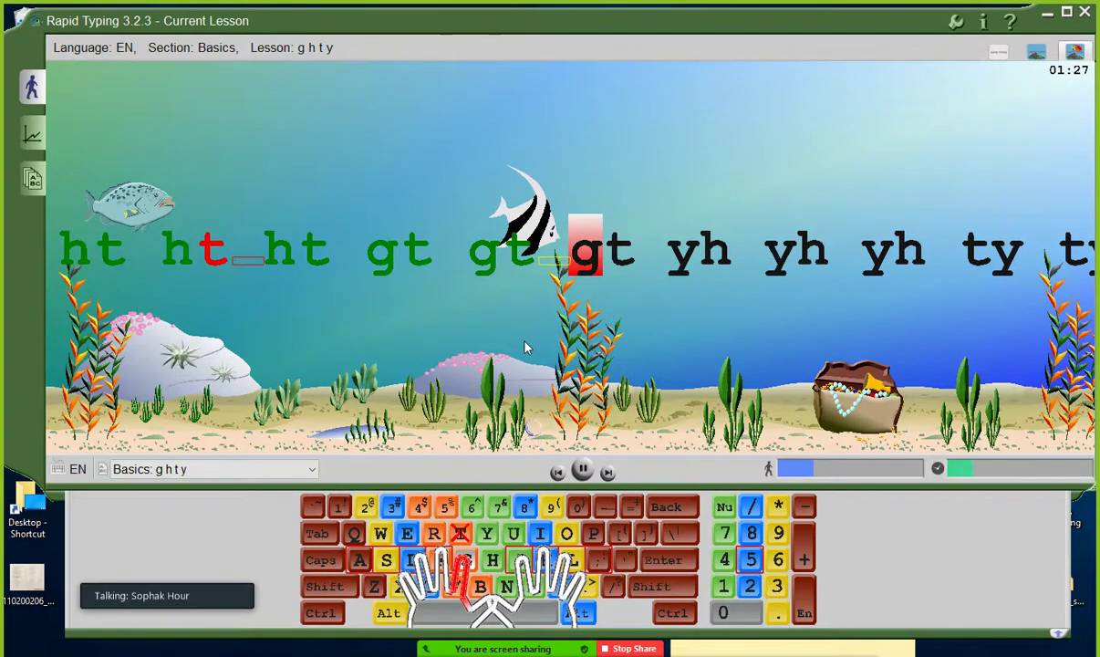
type("gt")
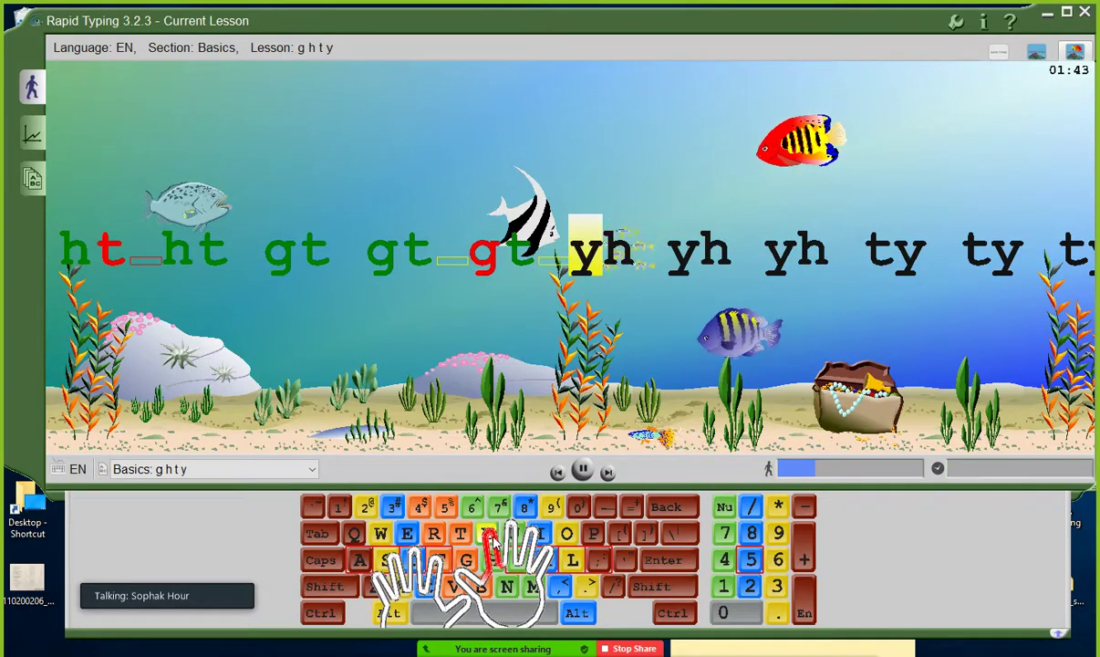
type("t ")
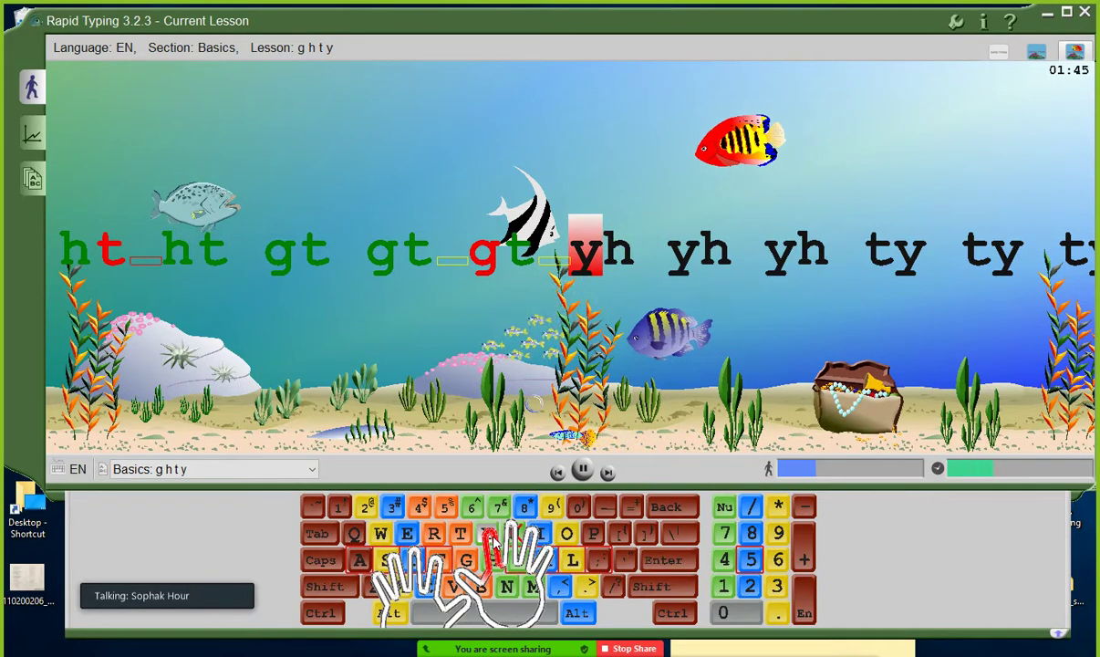
type("yh ")
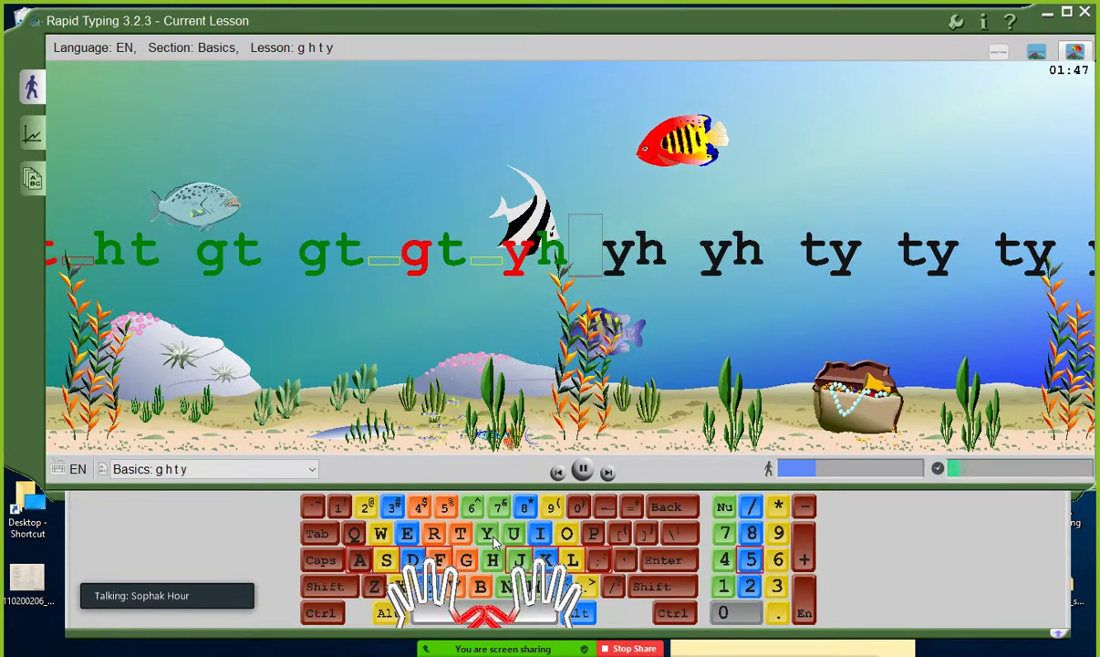
type("yh")
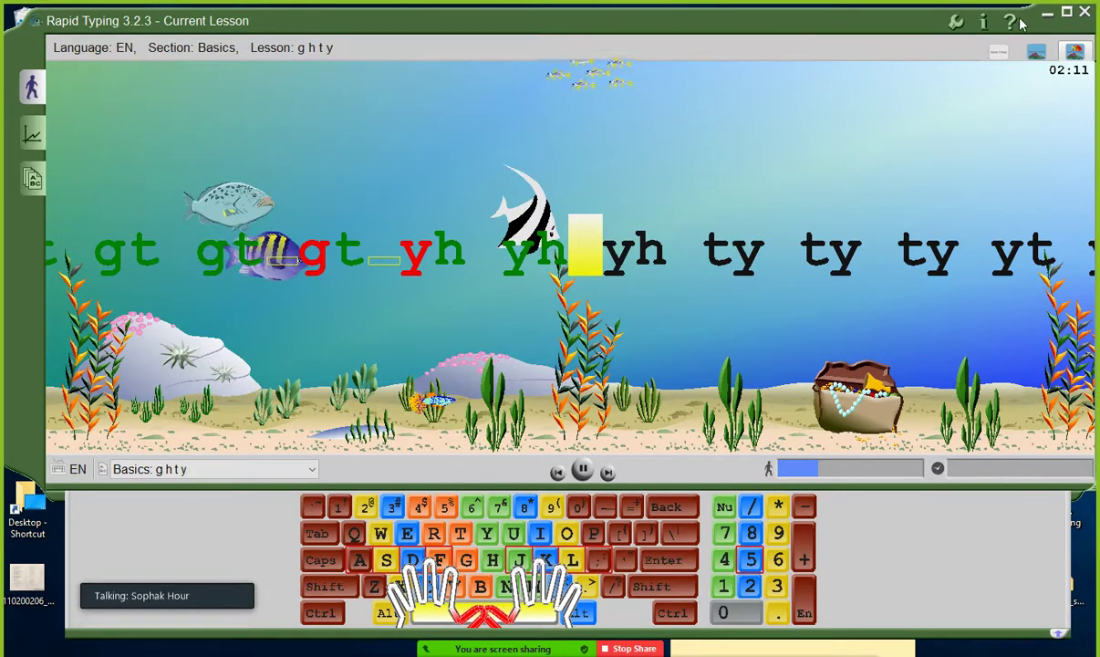
Minimize Rapid Typing and point out the Word 2016, Excel 2016 and PowerPoint 2016 shortcuts on the desktop.
left_click(1048, 13)
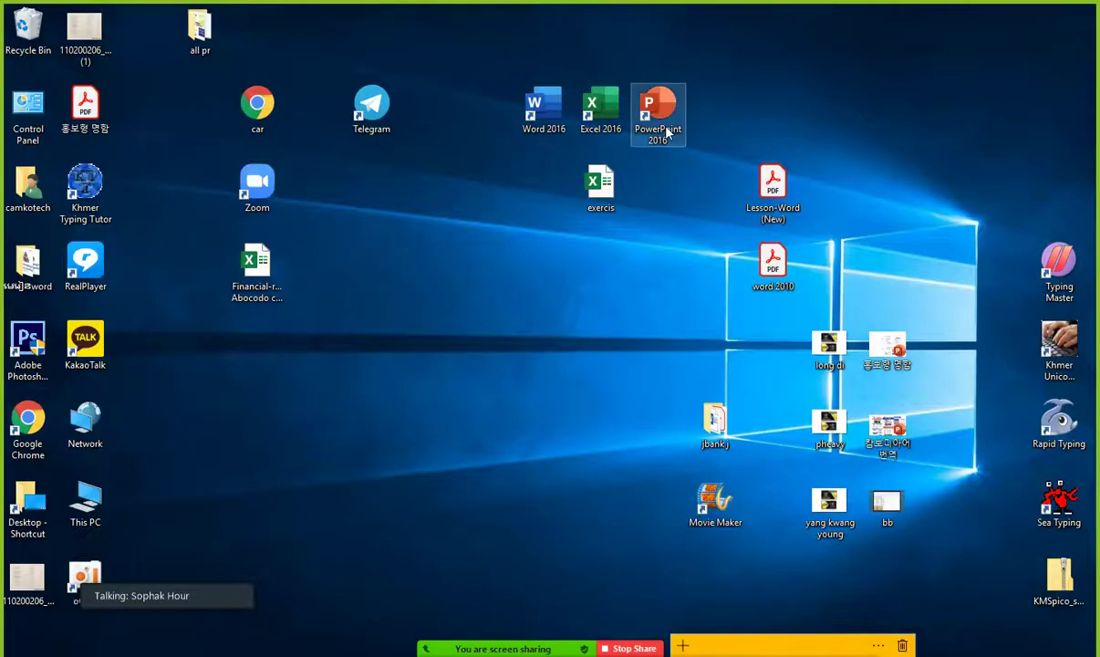
left_click_drag(499, 139, 699, 155)
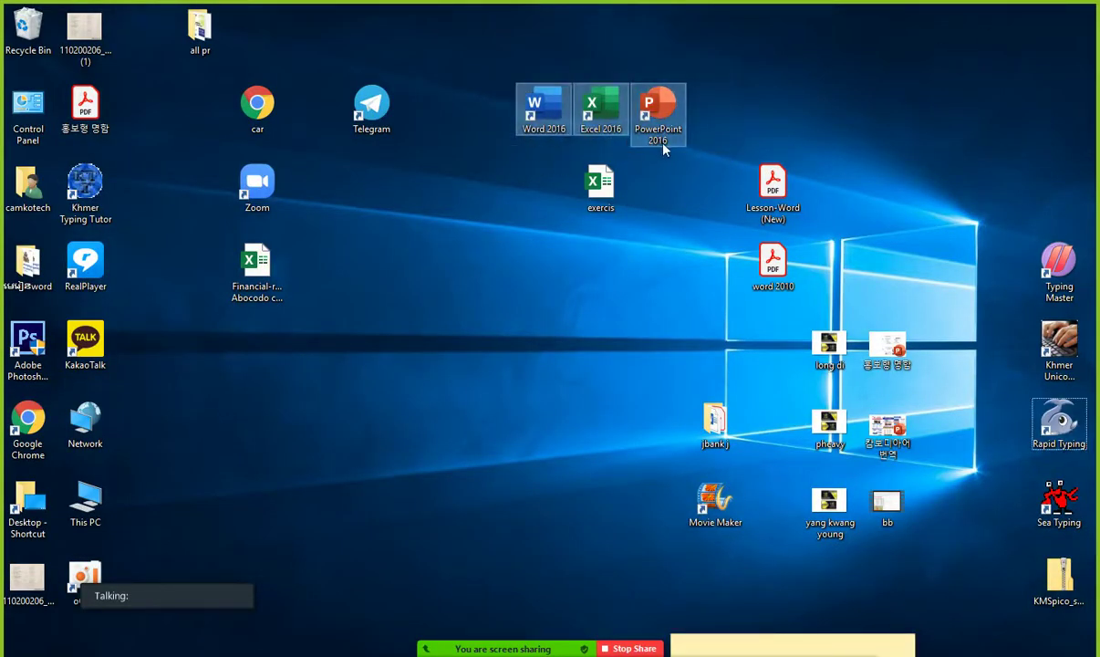
left_click(553, 114)
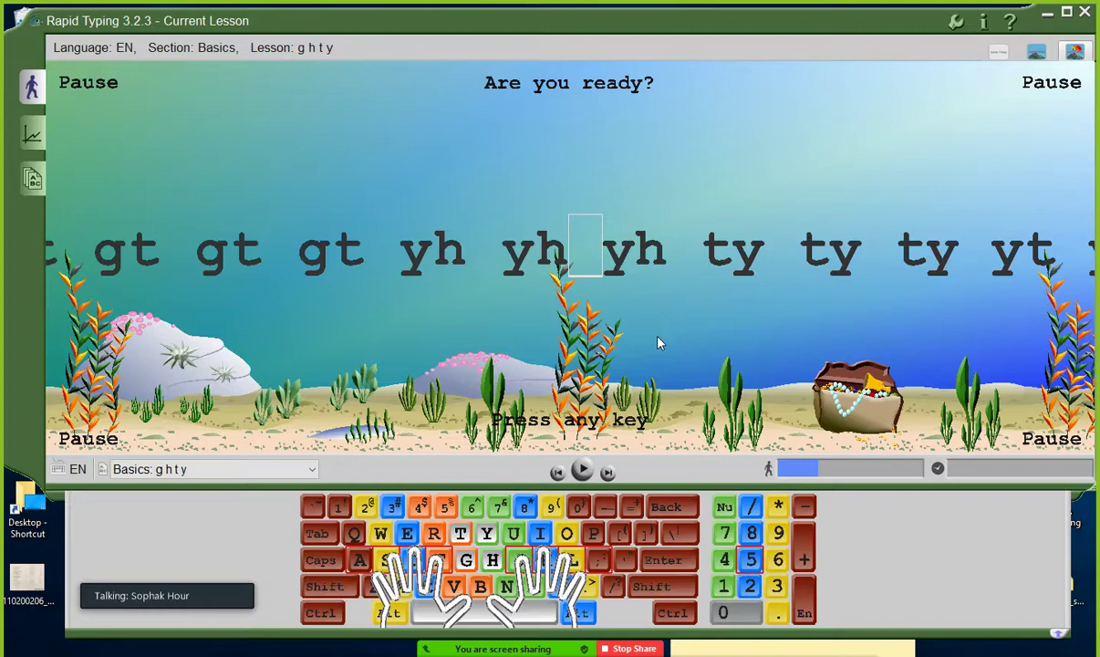
Open the Khmer Unicode typing tutor with the preselected user, show lesson 1.1, and minimize it.
left_click(1047, 14)
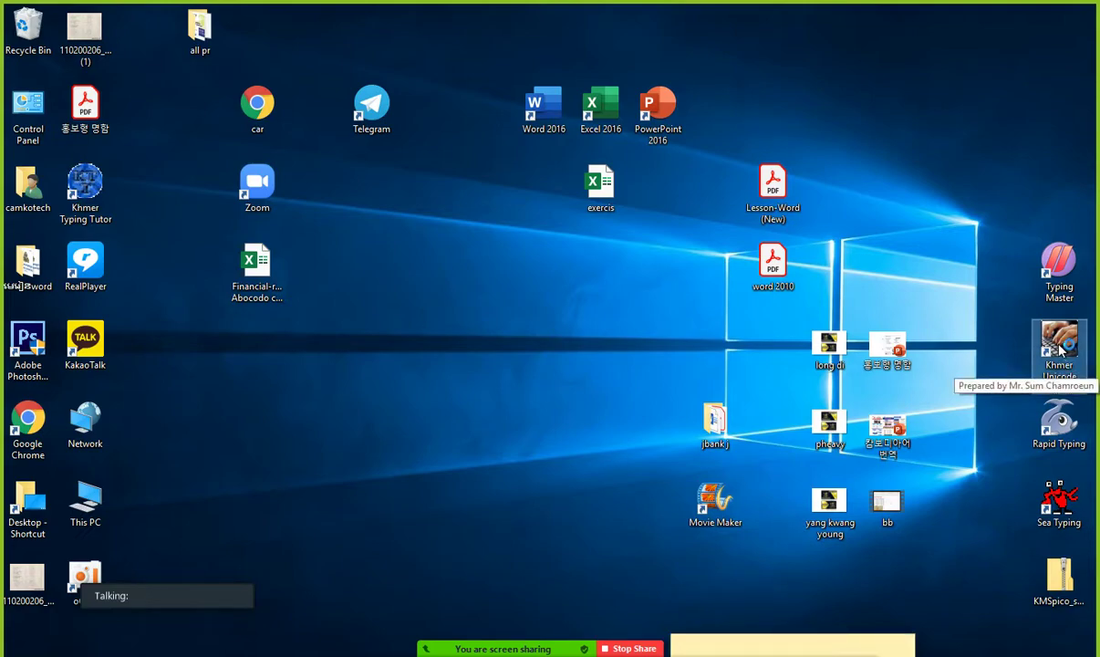
double_click(1060, 344)
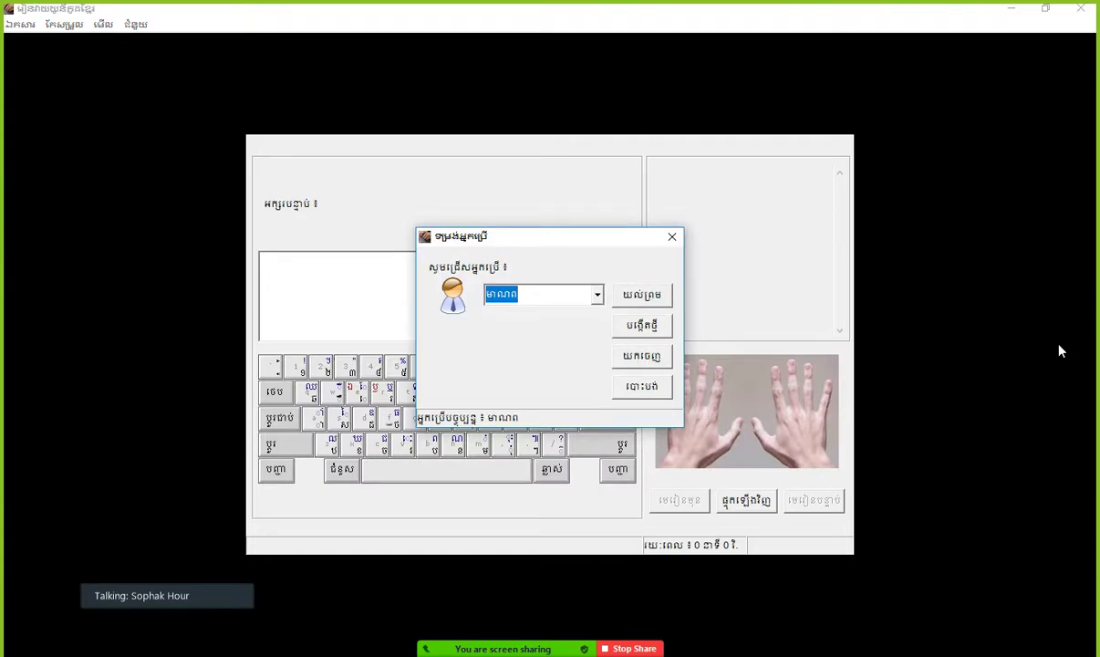
left_click(649, 295)
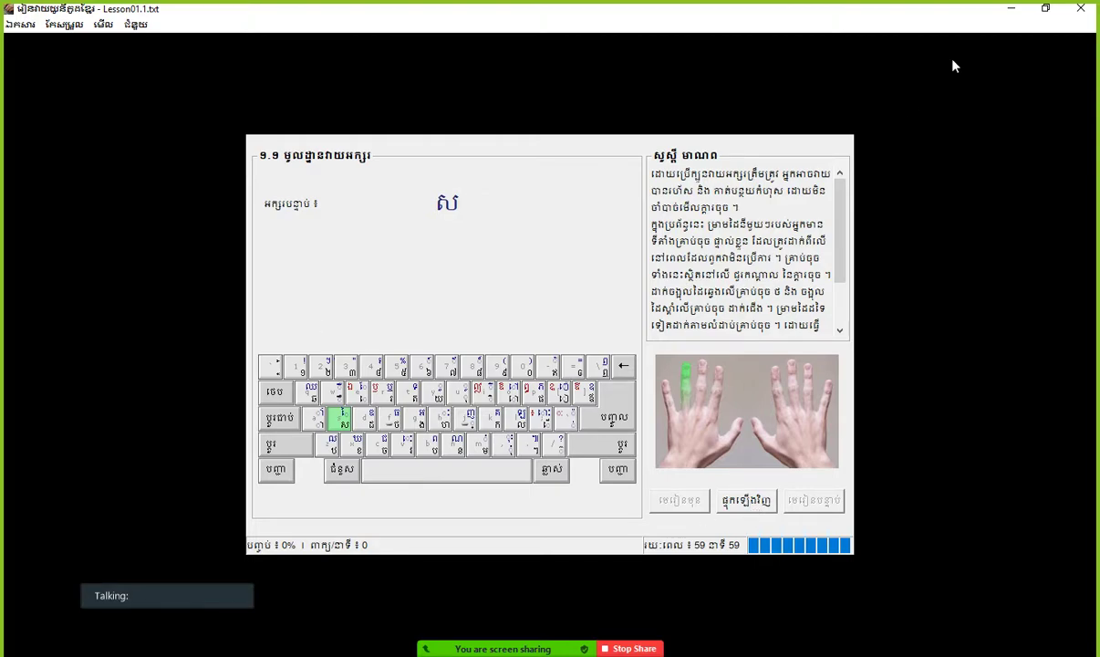
left_click(1012, 9)
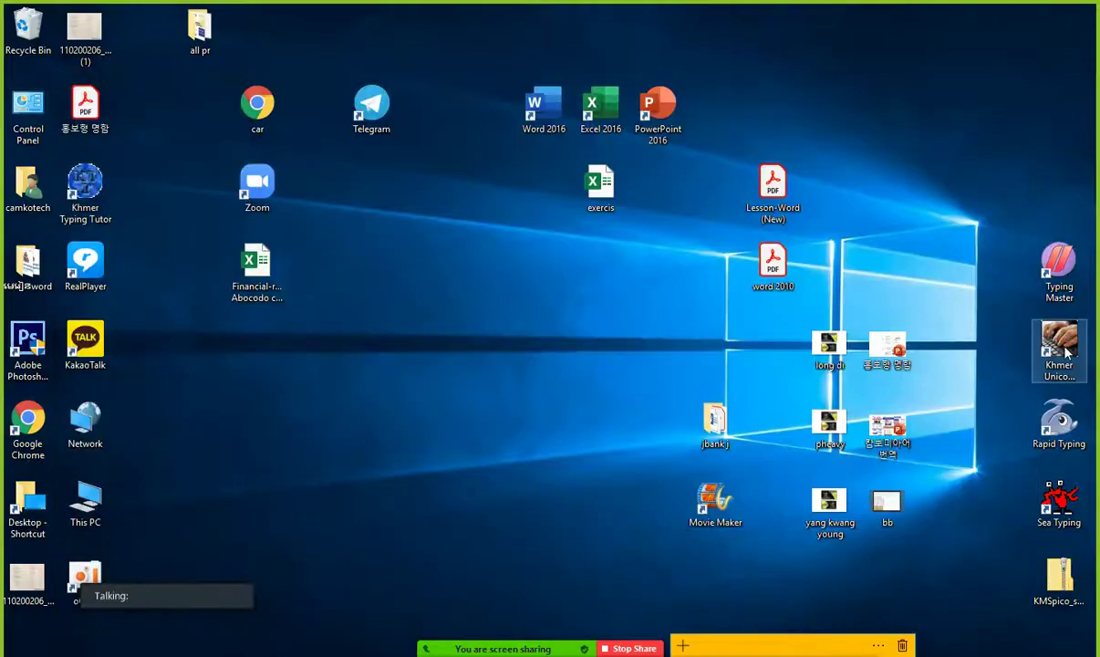
Reopen the Khmer Unicode typing tutor, dismiss new-user creation, try lesson 1.1 as the preselected user, and minimize it.
double_click(1065, 353)
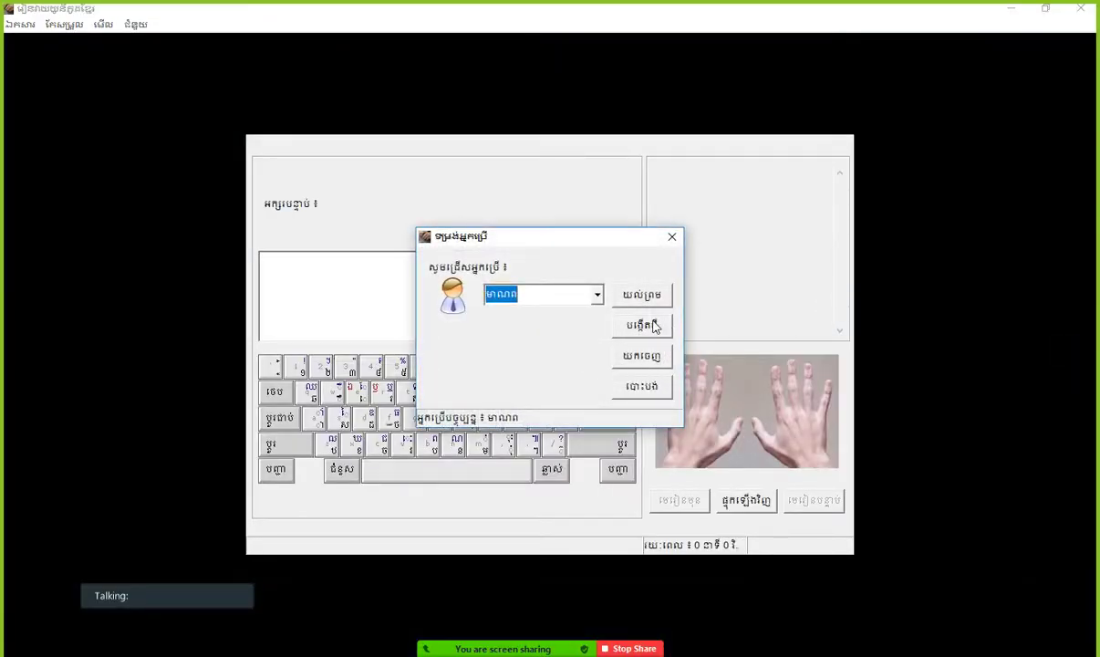
left_click(631, 322)
left_click(679, 391)
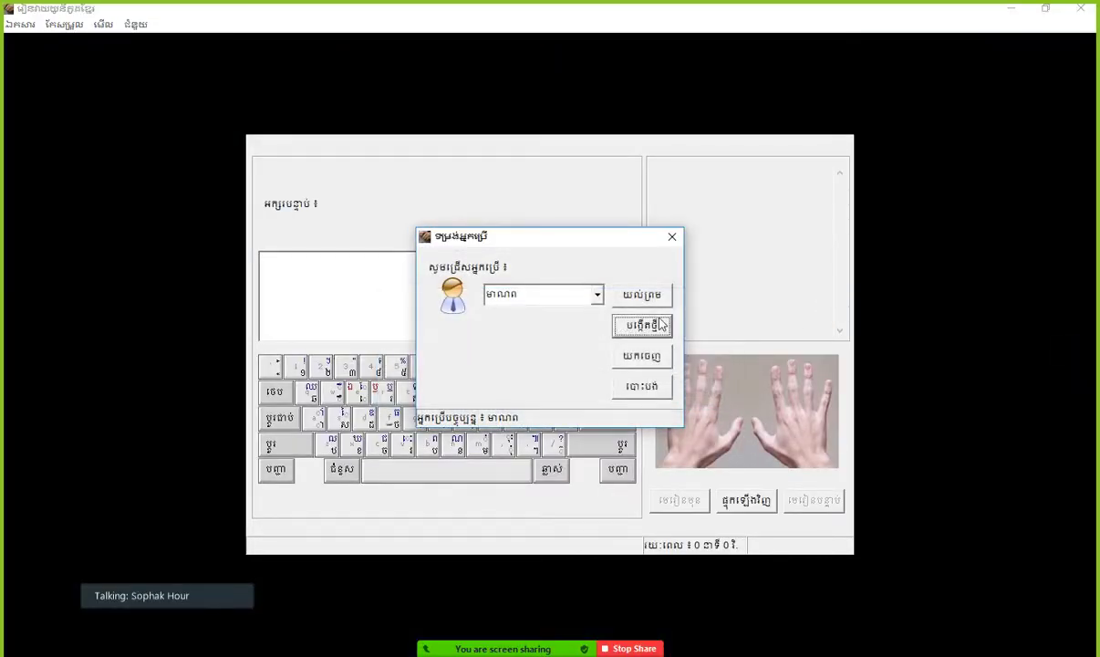
left_click(642, 296)
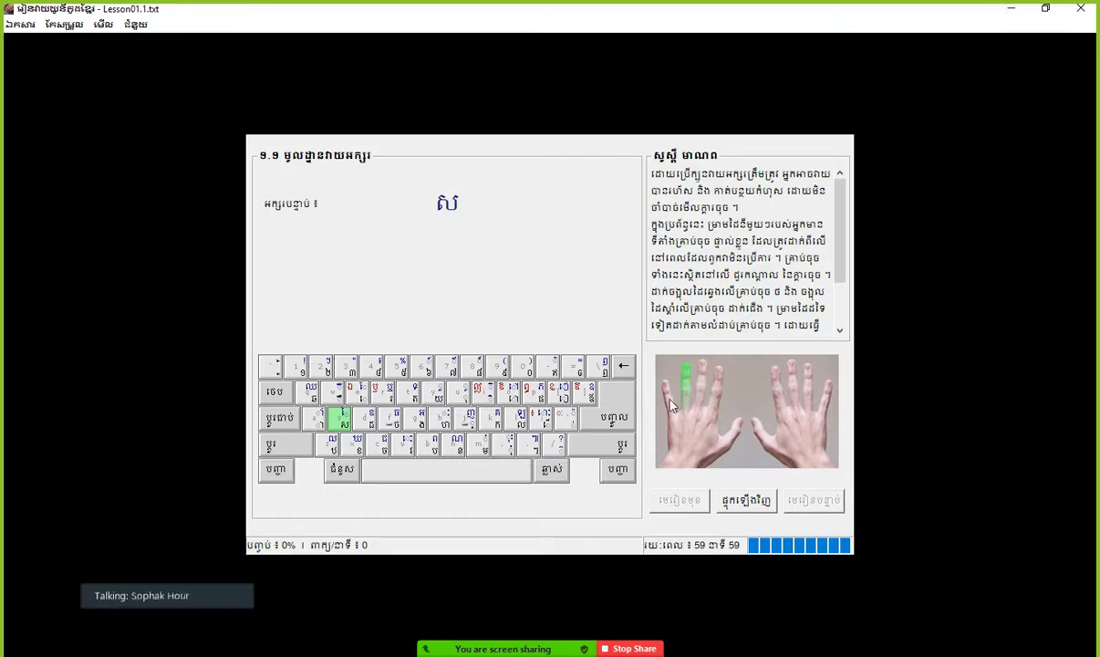
type("សិ")
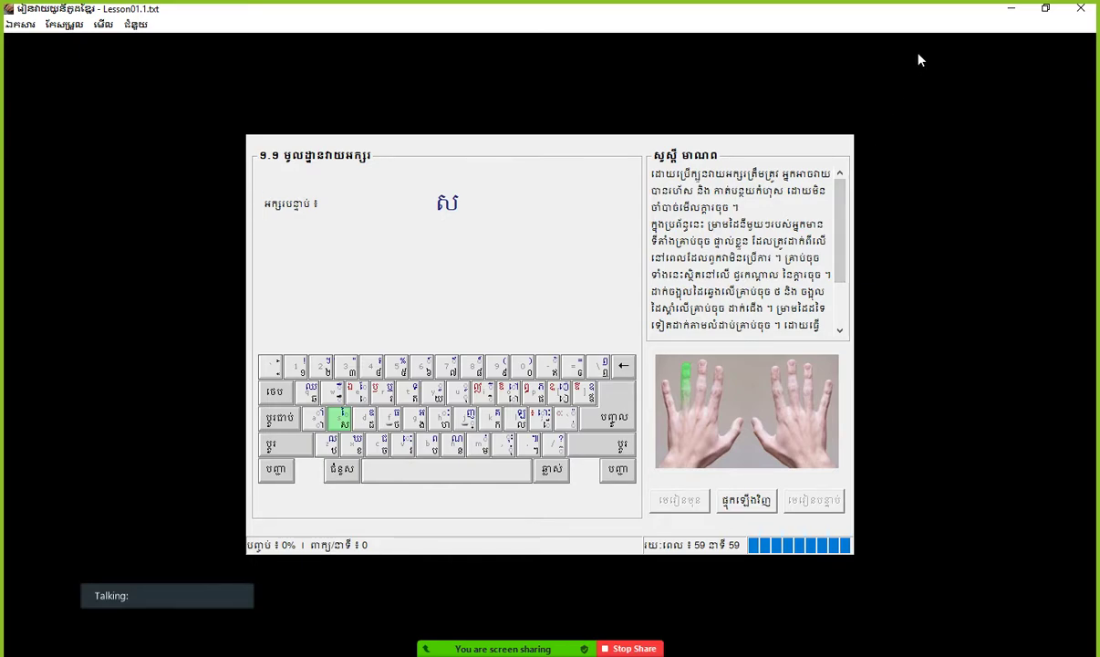
left_click(1013, 10)
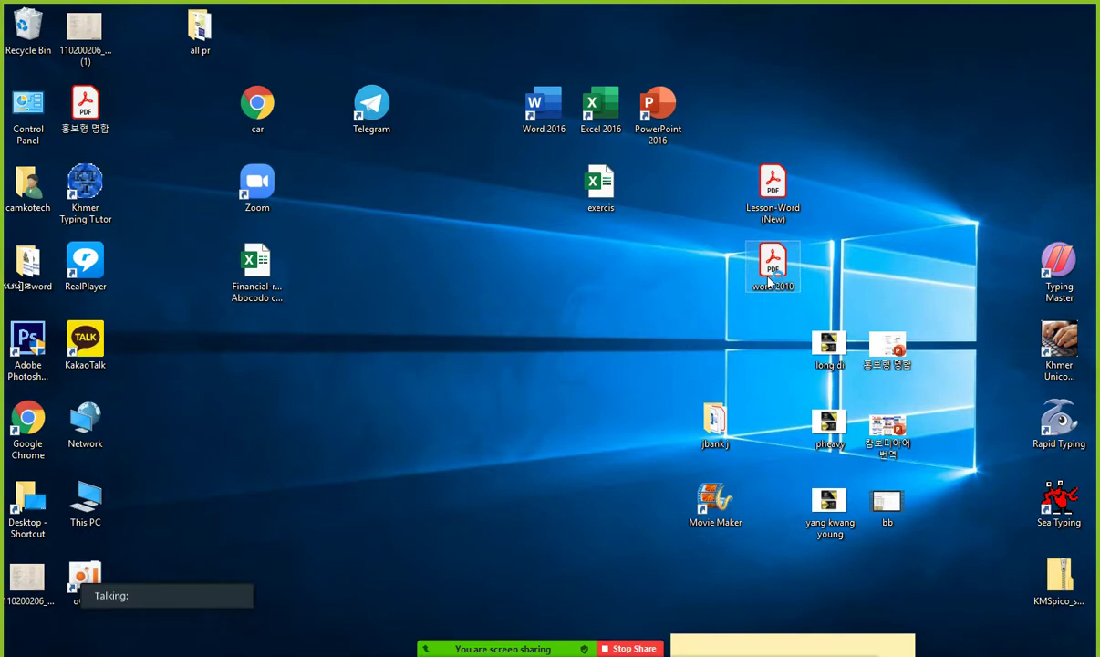
Open word 2010.pdf from the desktop and go to the Alignment of Text exercise on page 26.
double_click(771, 265)
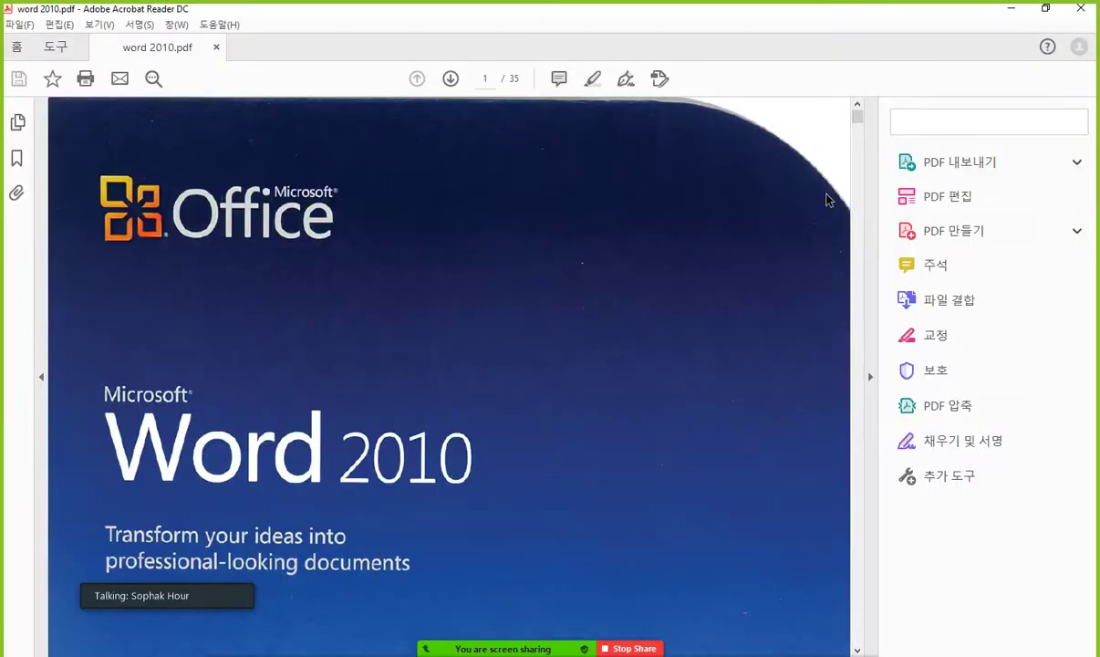
left_click_drag(859, 125, 859, 487)
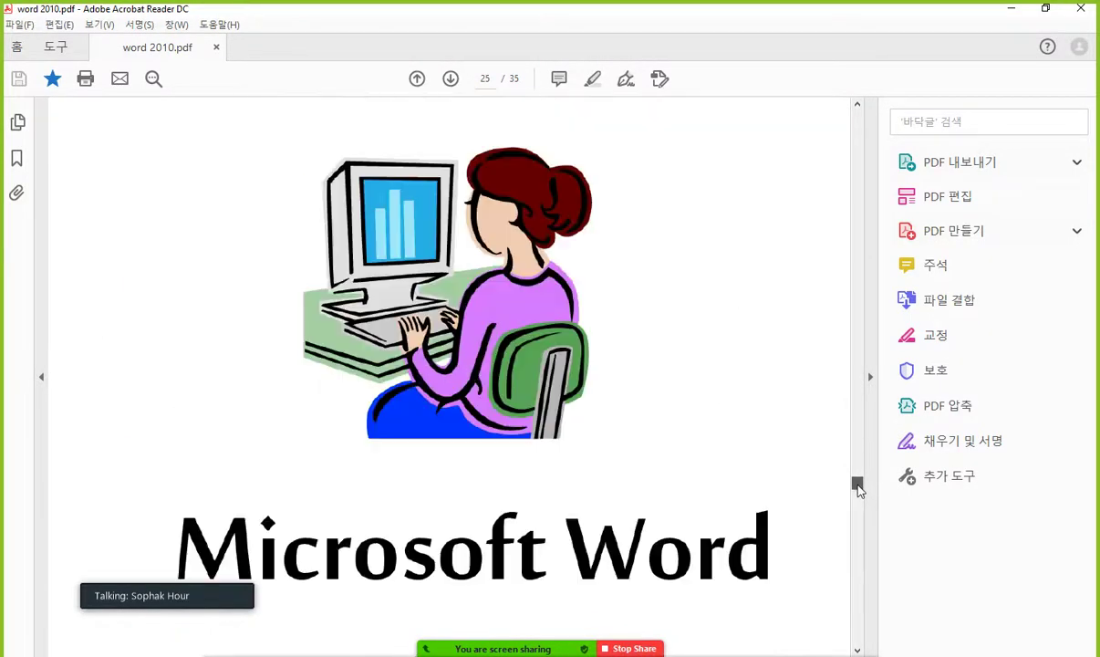
left_click(857, 650)
left_click(857, 650)
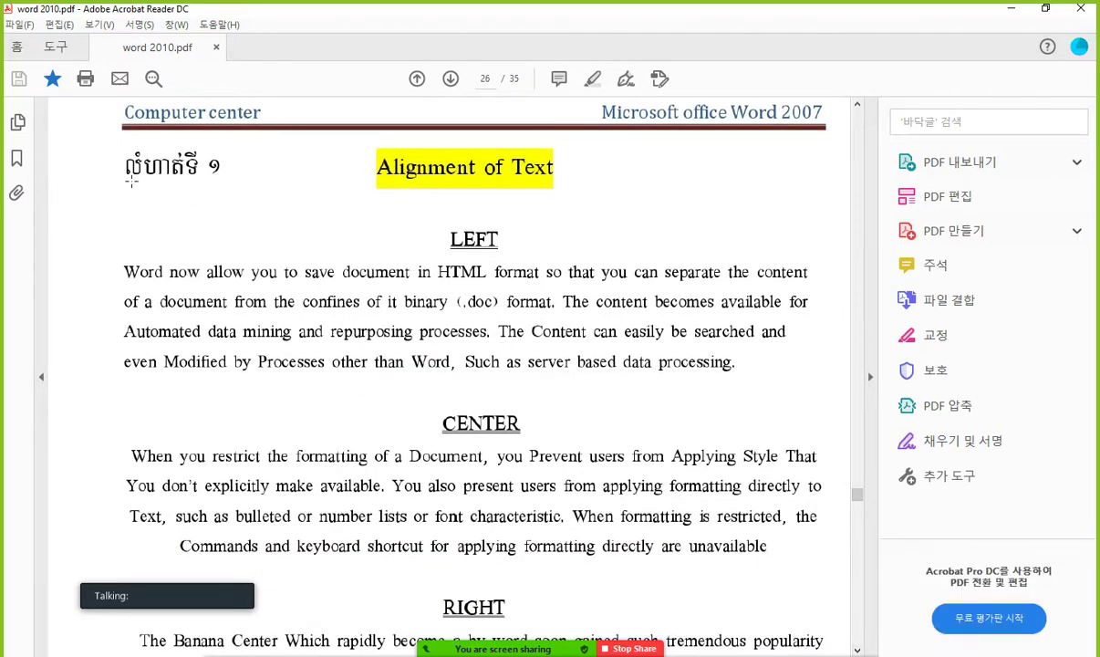
Mark the Alignment of Text exercise on page 26, and go to the class schedule exercise on page 34.
left_click_drag(124, 151, 825, 606)
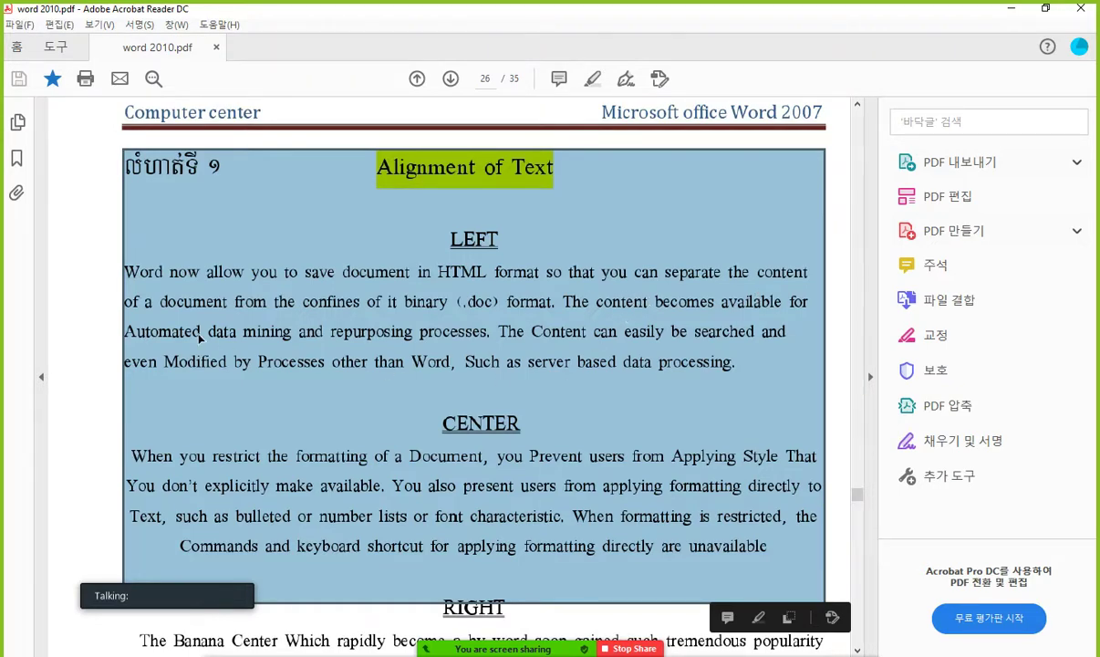
left_click(693, 392)
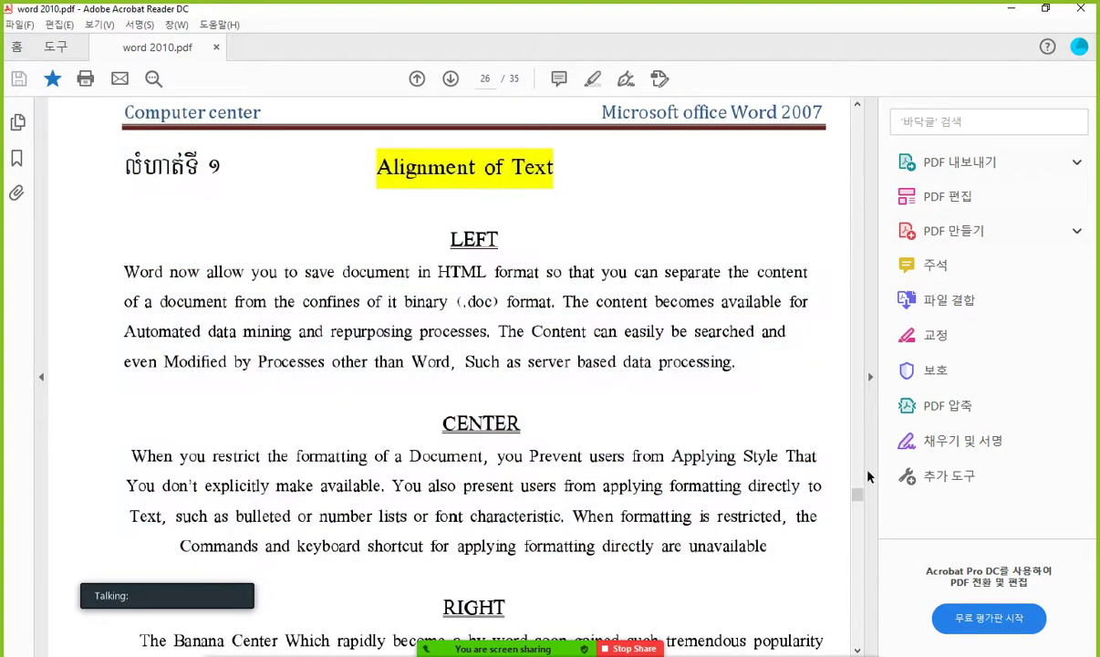
mouse_move(856, 500)
left_mouse_down()
mouse_move(880, 624)
mouse_move(877, 614)
mouse_move(858, 620)
left_mouse_up()
key("ctrl+minus")
scroll(857, 624, "down", 5)
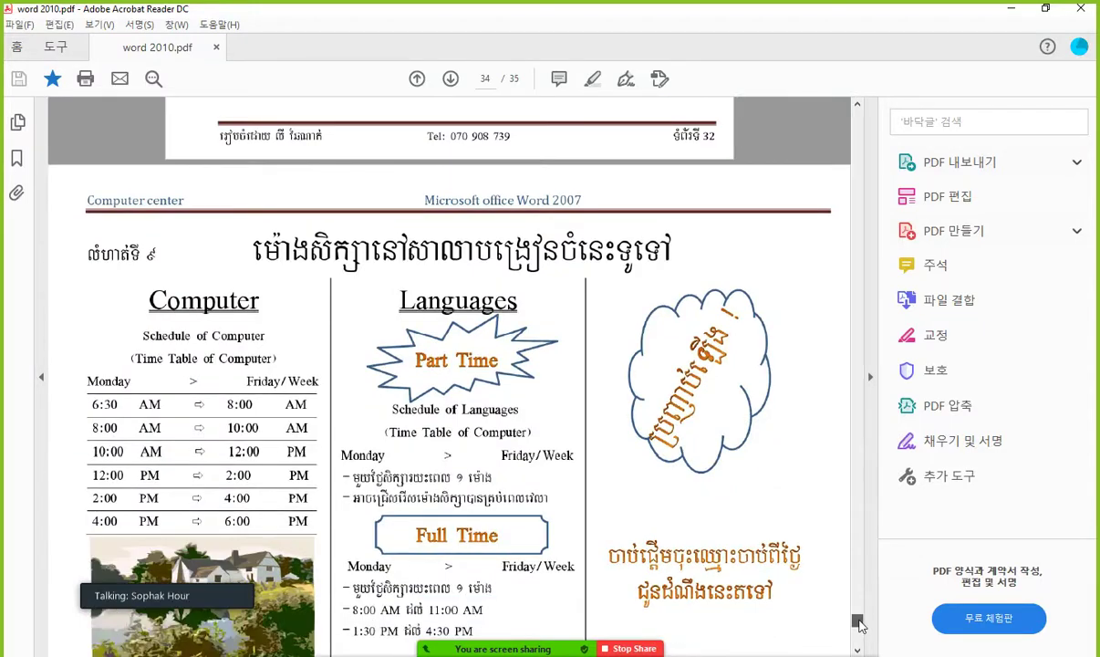
Mark the Khmer title of the schedule exercise on page 34 and minimize word 2010.pdf.
scroll(858, 621, "up", 6)
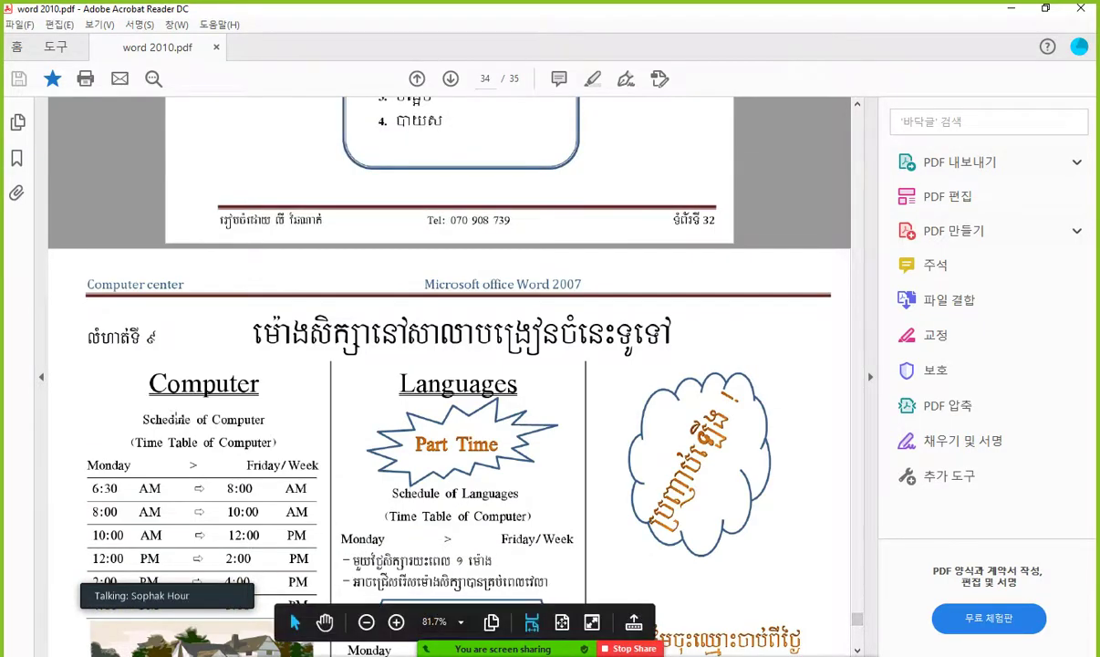
left_click(276, 420)
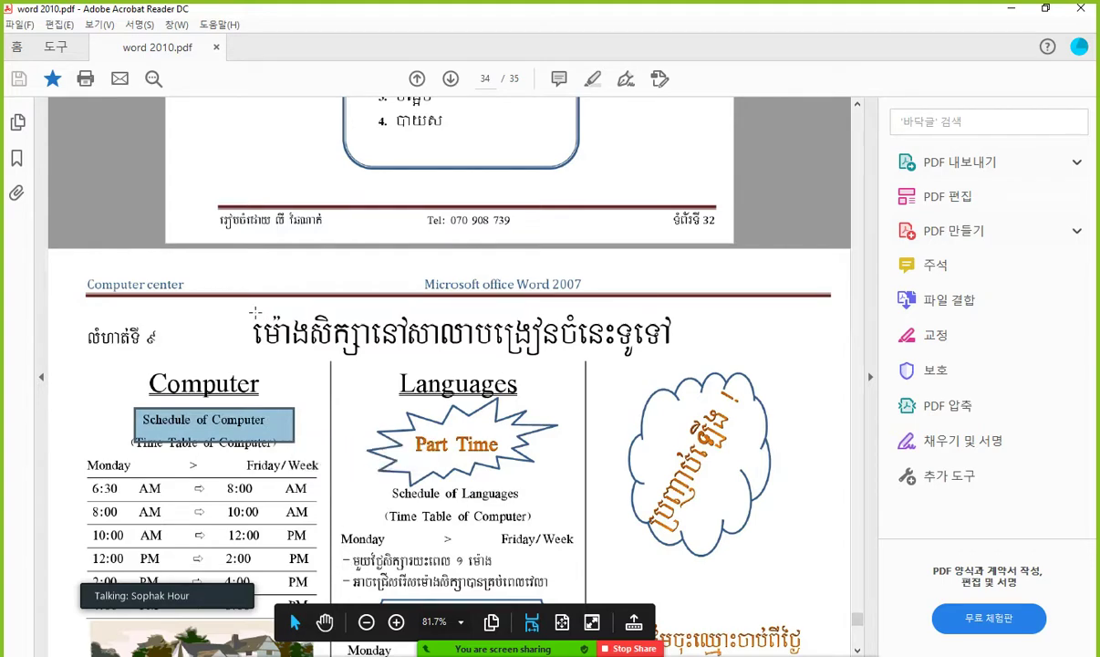
left_click_drag(255, 313, 715, 374)
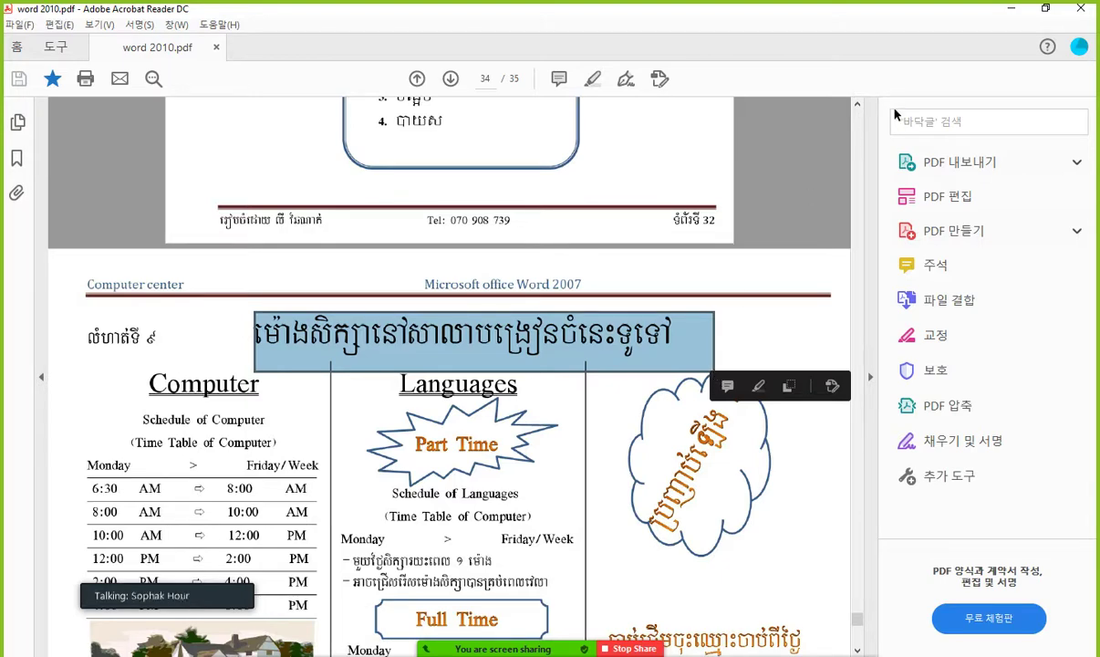
left_click(1010, 7)
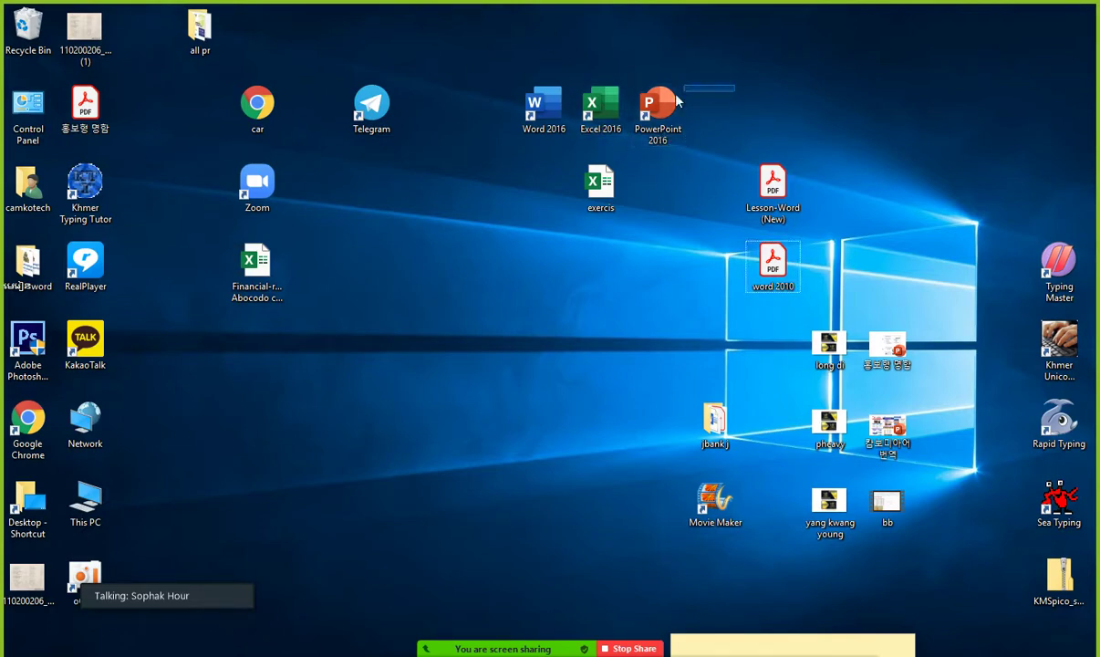
Point out the Word 2016, Excel 2016 and PowerPoint 2016 shortcuts on the desktop by selecting them together, and clear the selection.
left_click_drag(734, 84, 533, 143)
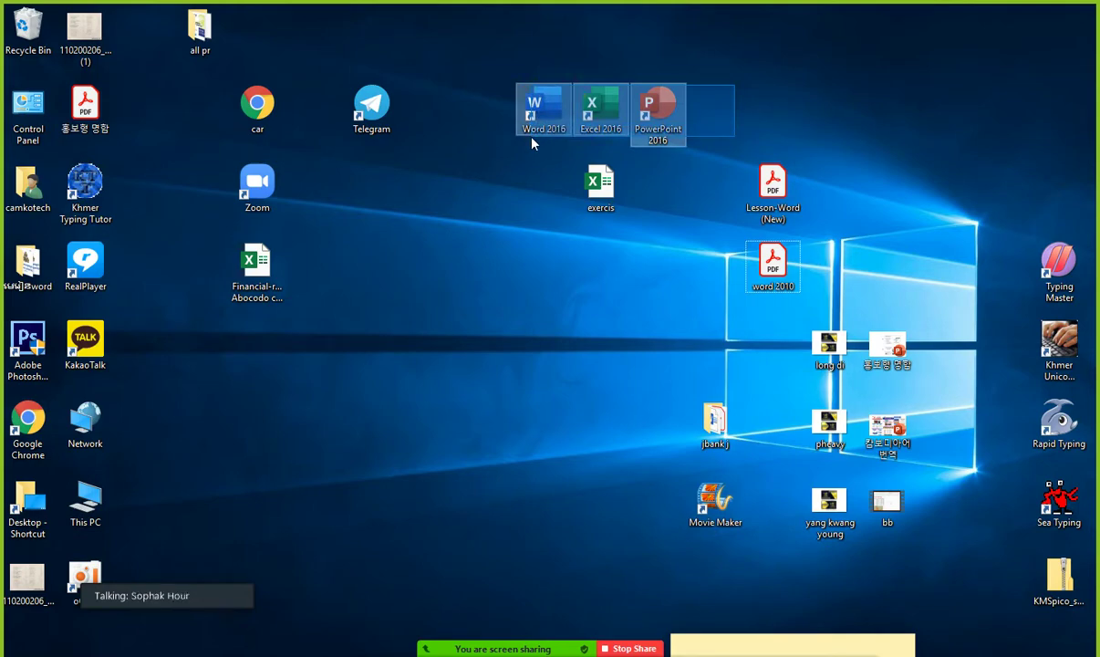
left_click_drag(532, 138, 541, 140)
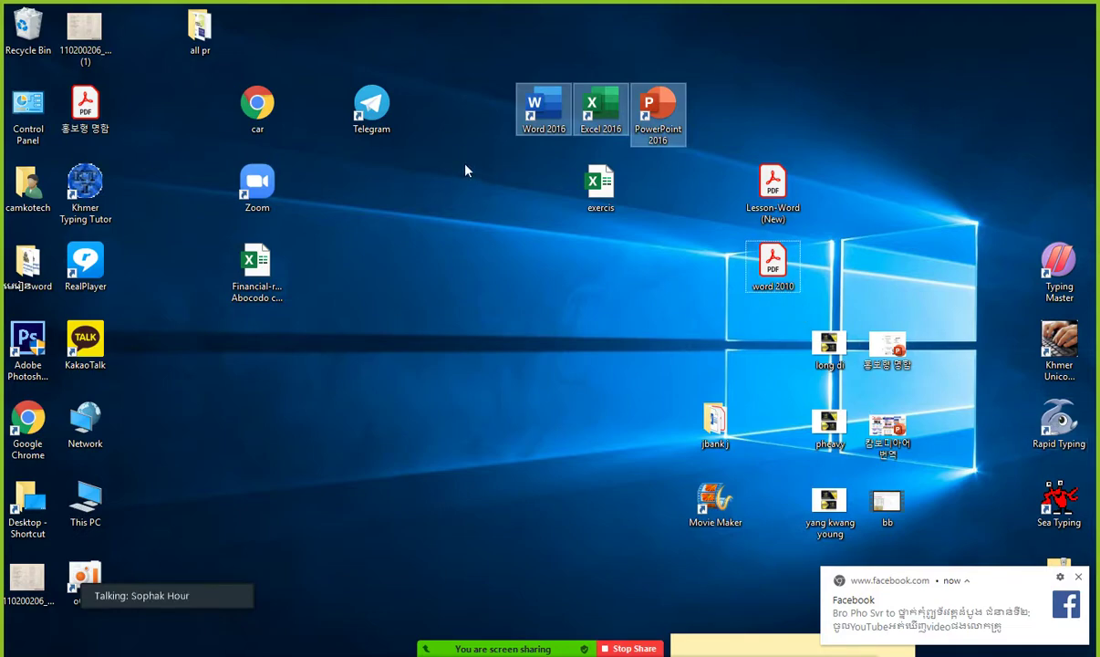
left_click(446, 254)
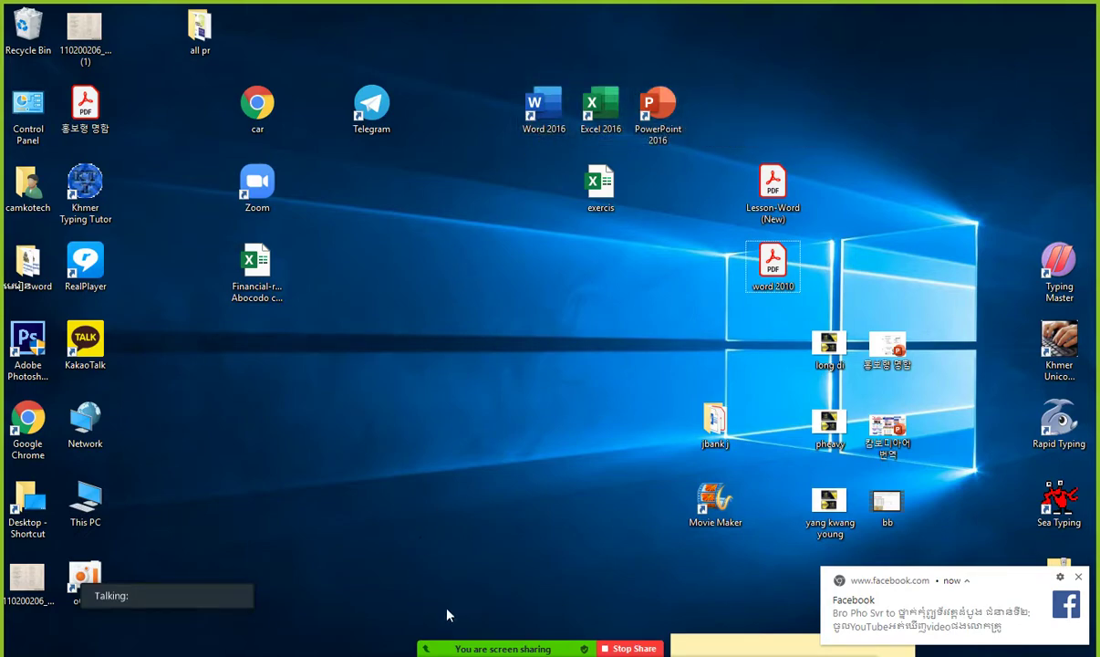
Stop the screen share and mute all Zoom participants, leaving them allowed to unmute themselves.
mouse_move(456, 638)
left_click(539, 633)
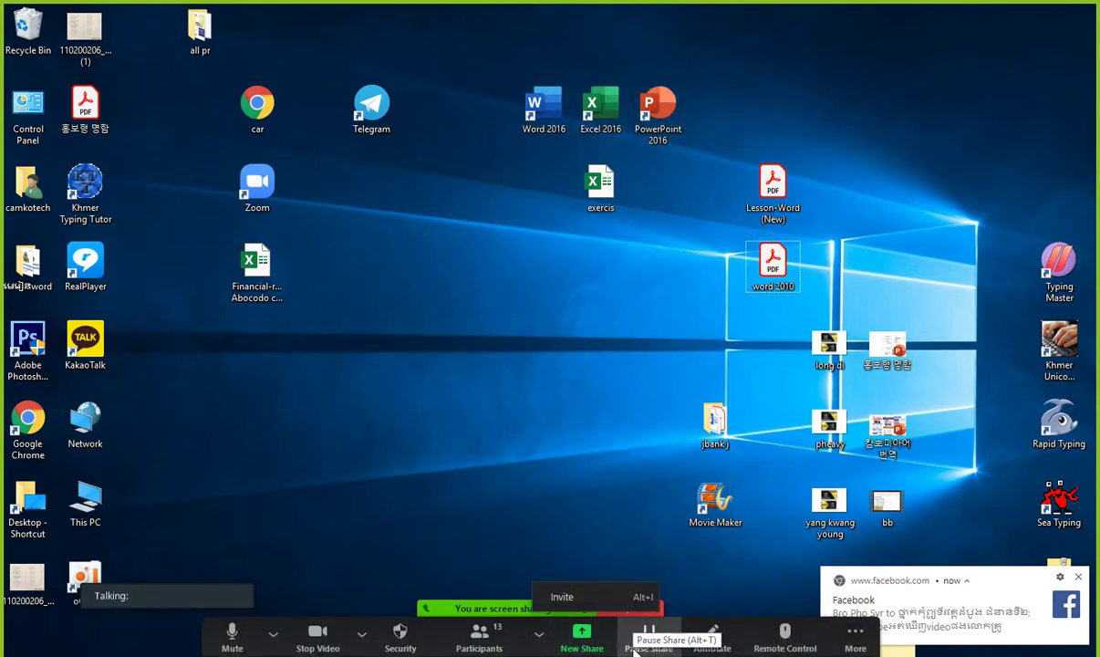
left_click(639, 608)
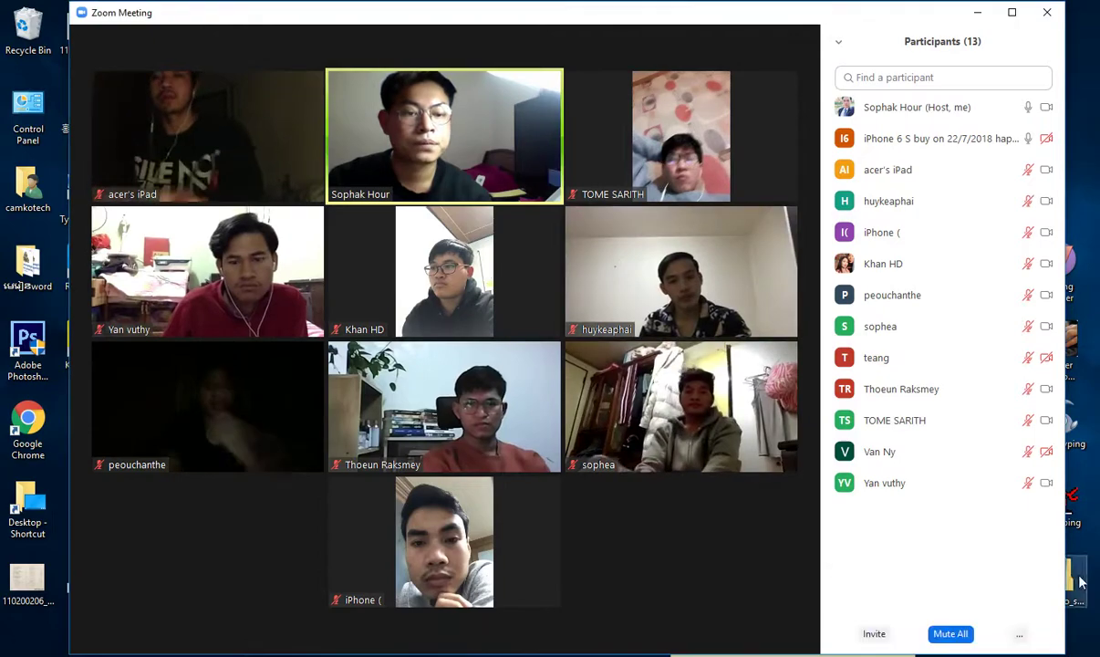
left_click(969, 637)
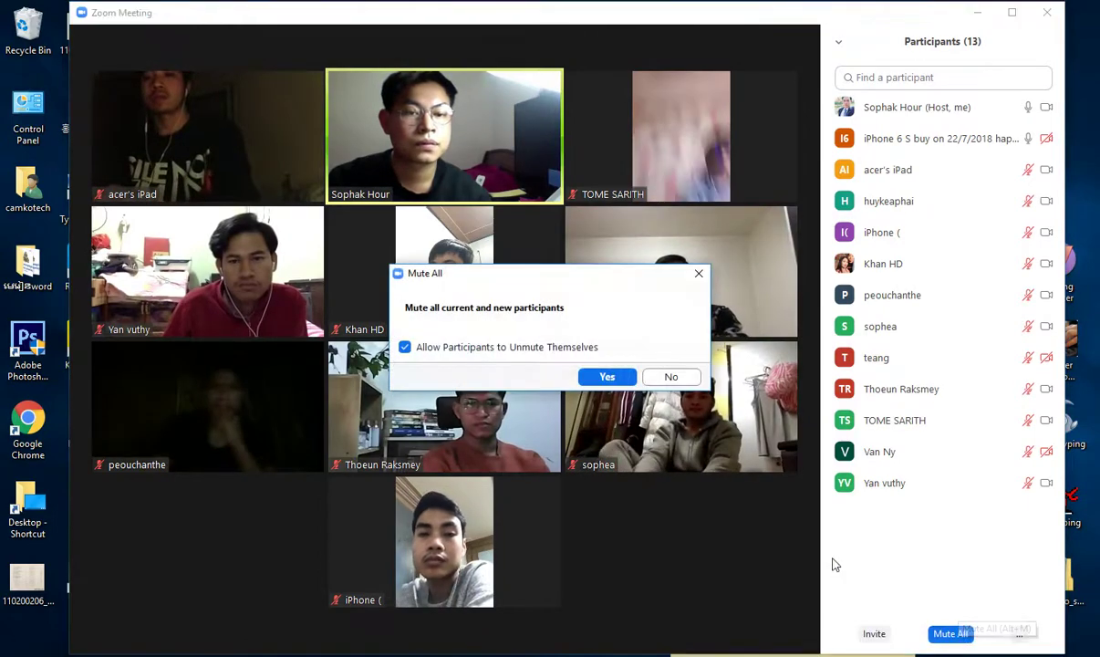
left_click(609, 377)
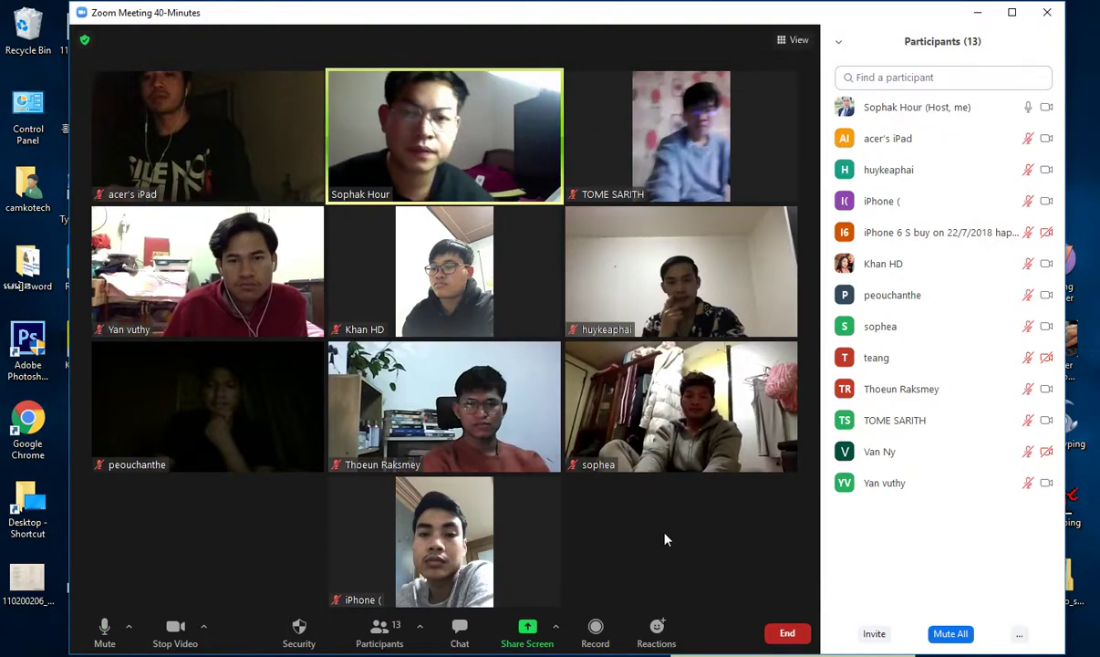
left_click_drag(555, 19, 522, 24)
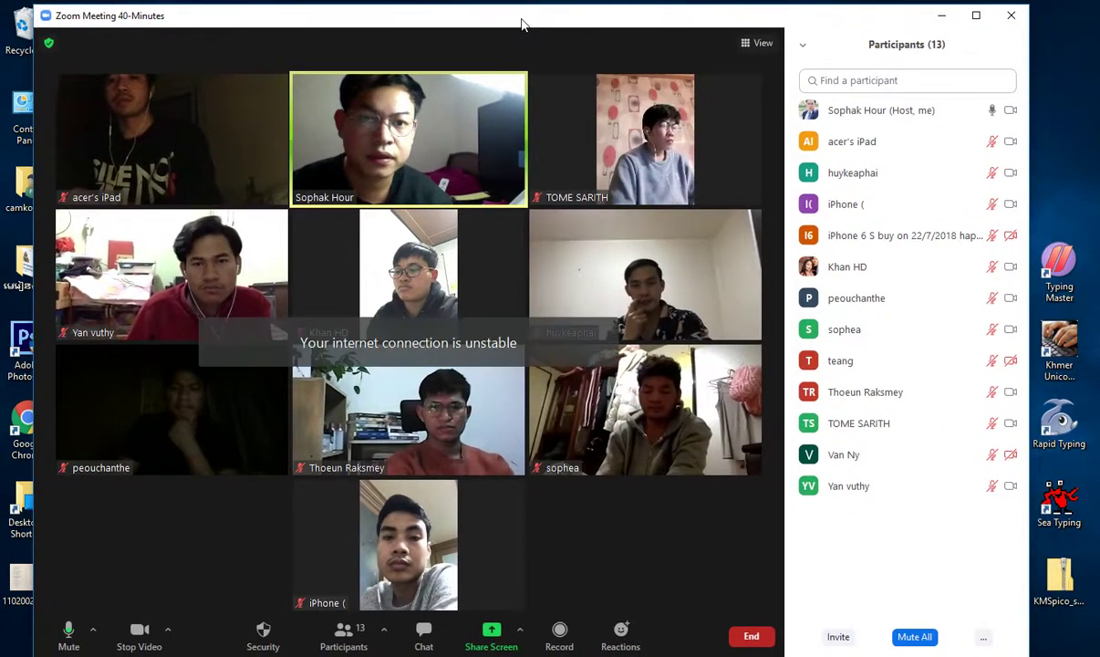
left_click_drag(552, 30, 632, 42)
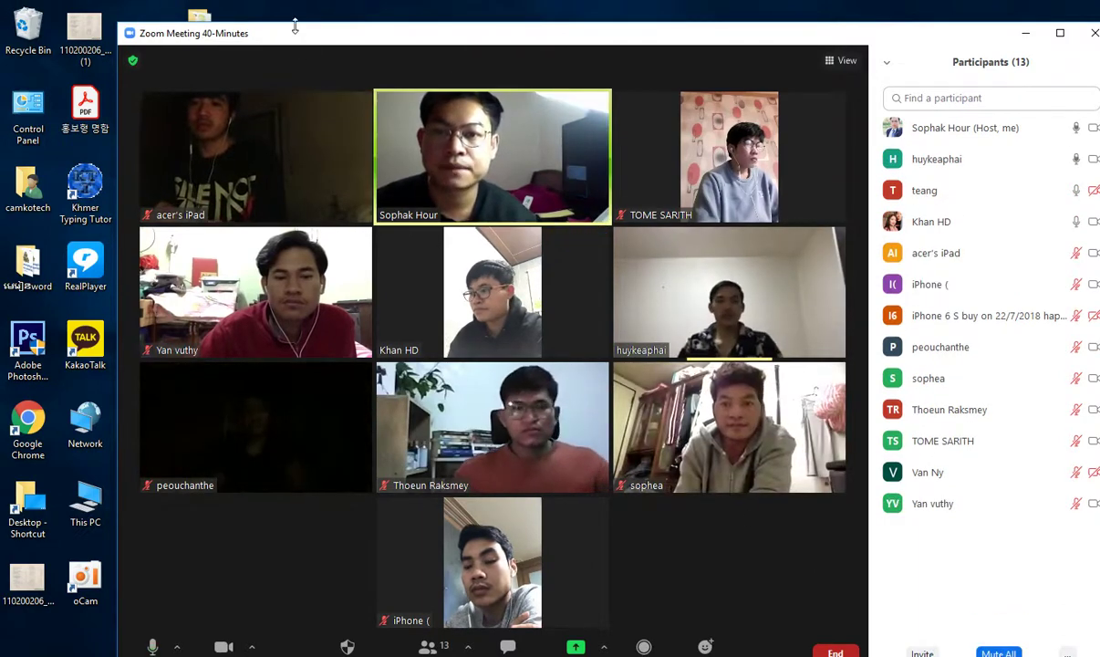
left_click_drag(288, 36, 483, 21)
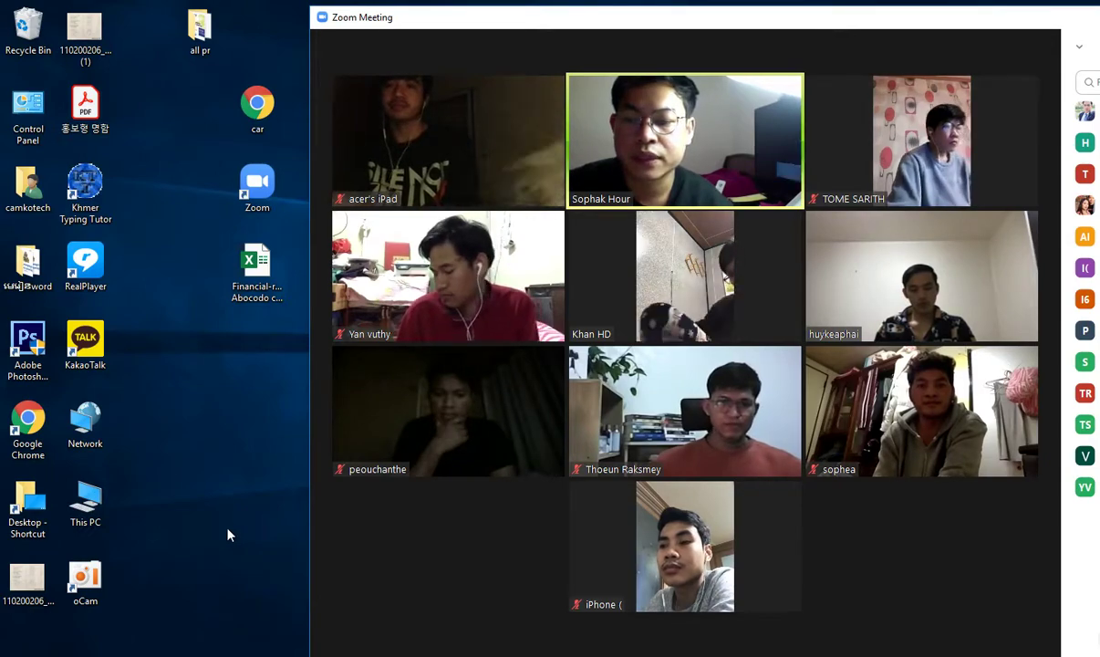
mouse_move(342, 547)
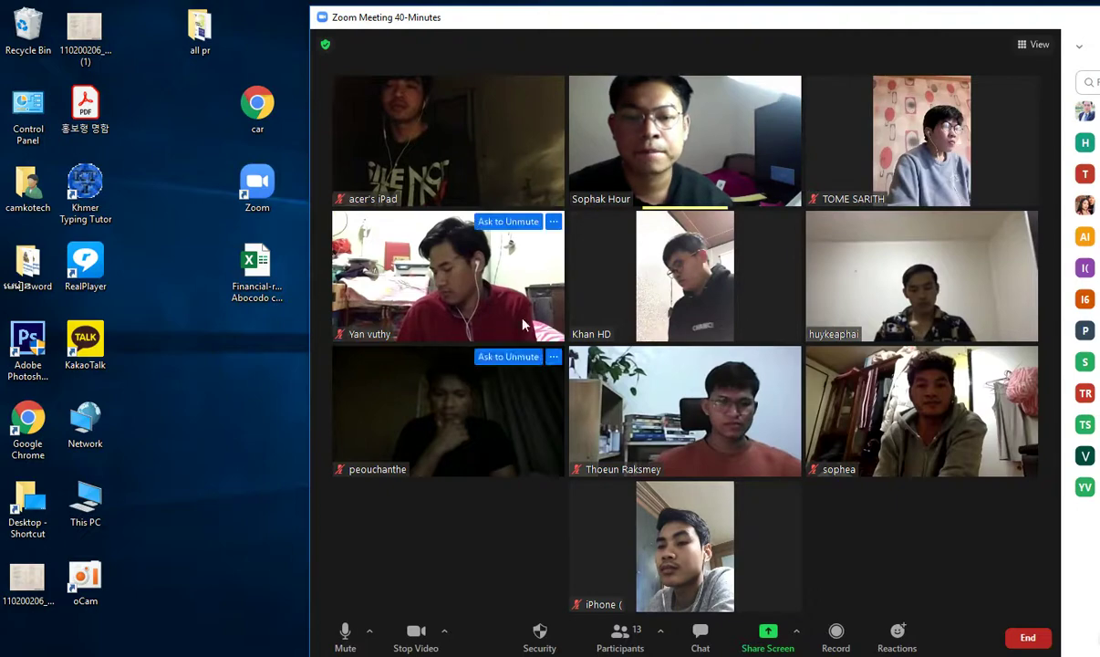
left_click_drag(732, 27, 705, 21)
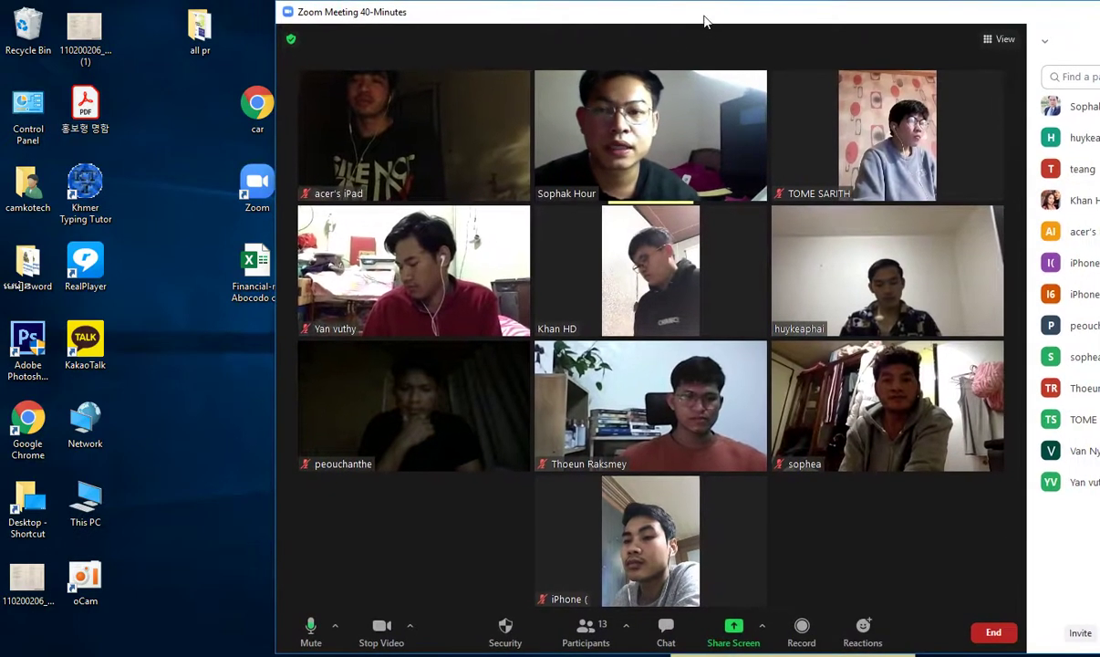
left_click_drag(474, 18, 620, 28)
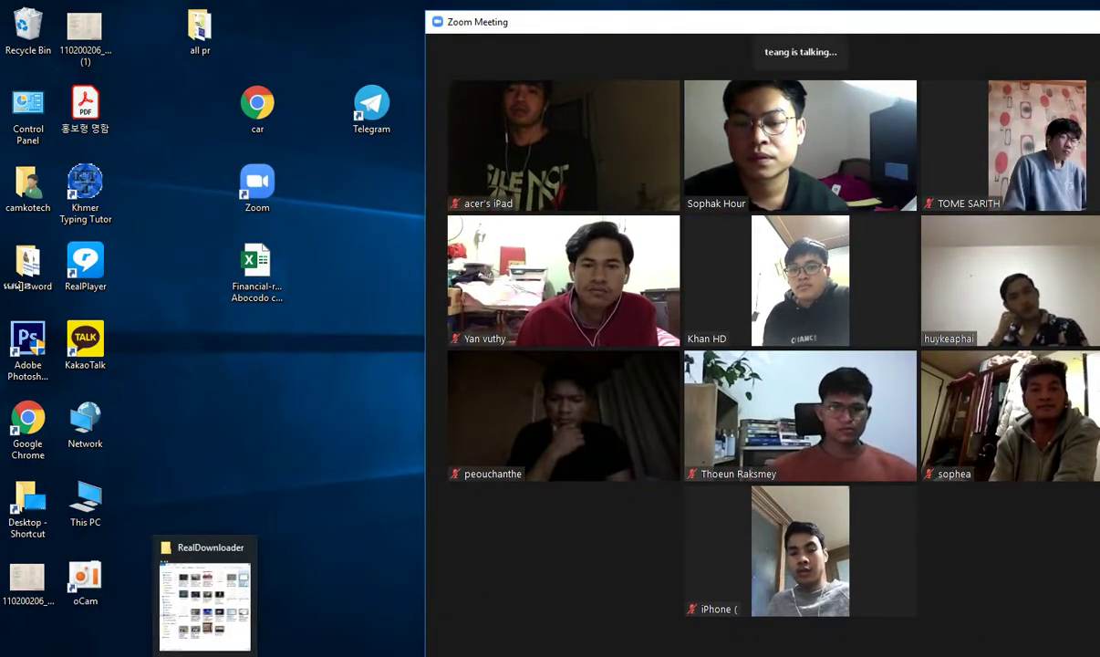
left_click(204, 655)
left_click(219, 653)
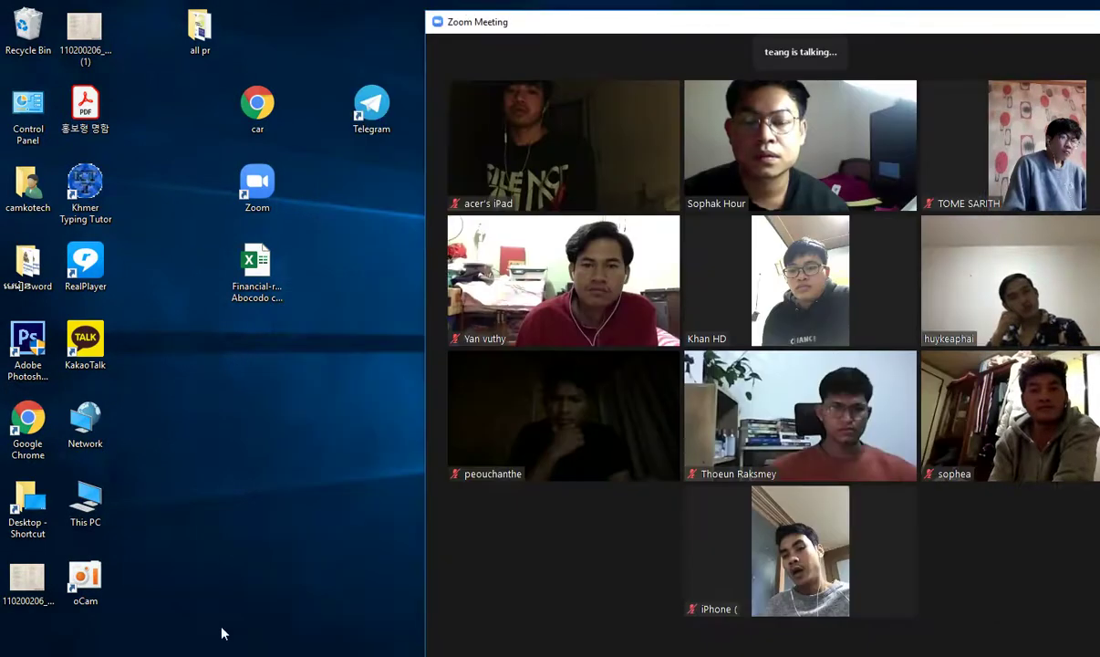
left_click(280, 490)
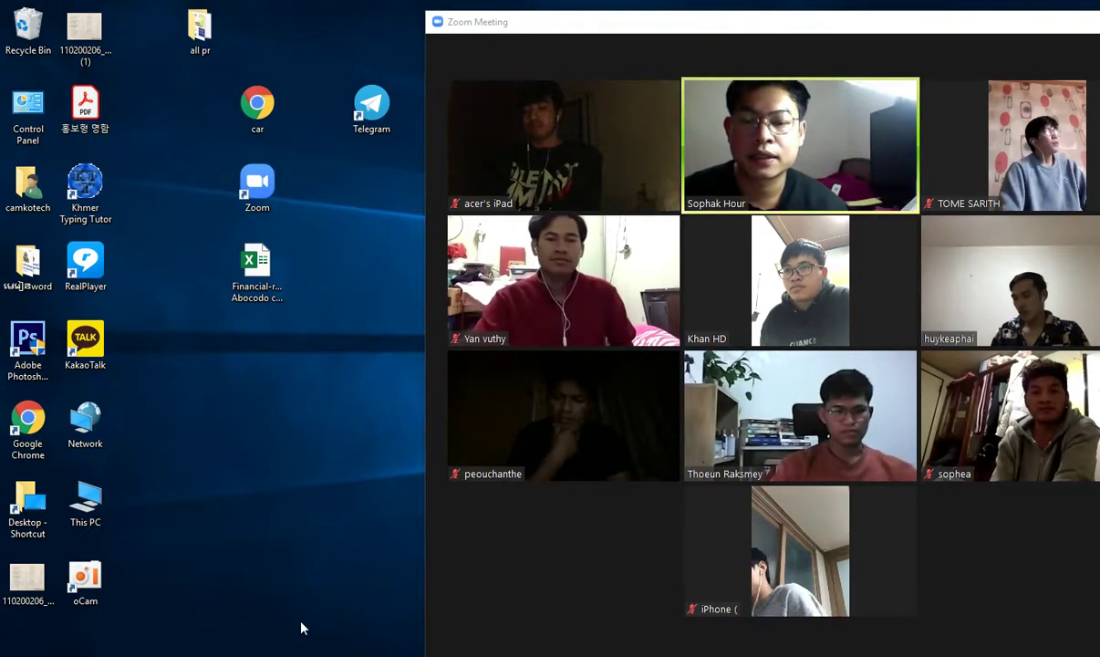
Bring the meeting's participant list into view, mute everyone again, and restart sharing of the whole screen.
mouse_move(642, 396)
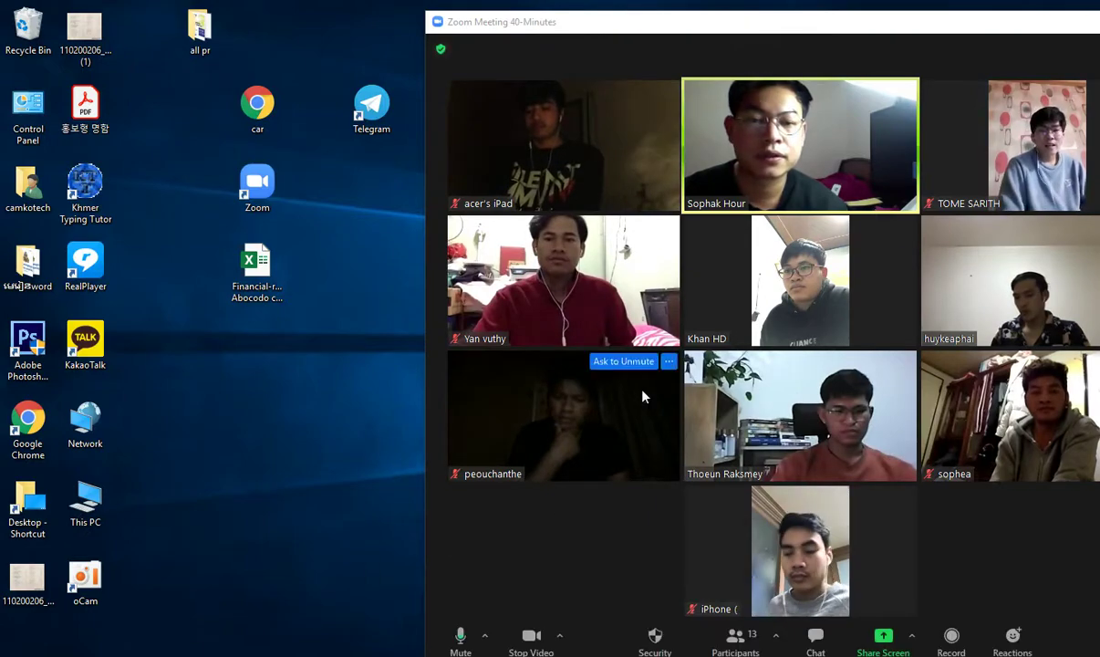
key("alt+u")
left_click_drag(786, 32, 581, 42)
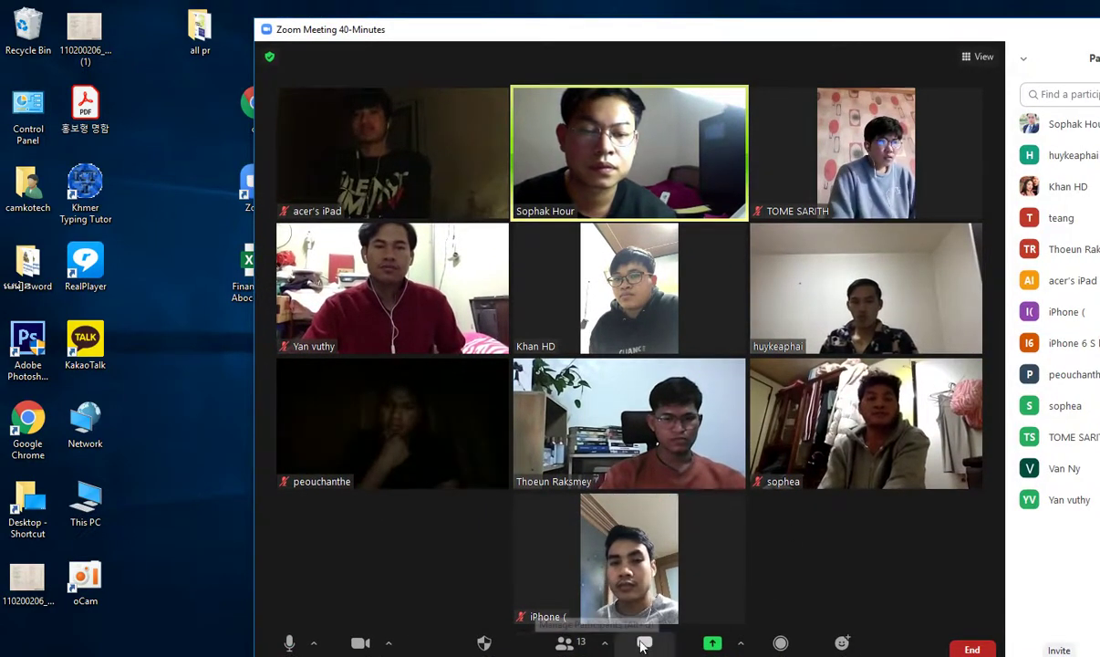
left_click_drag(852, 24, 714, 41)
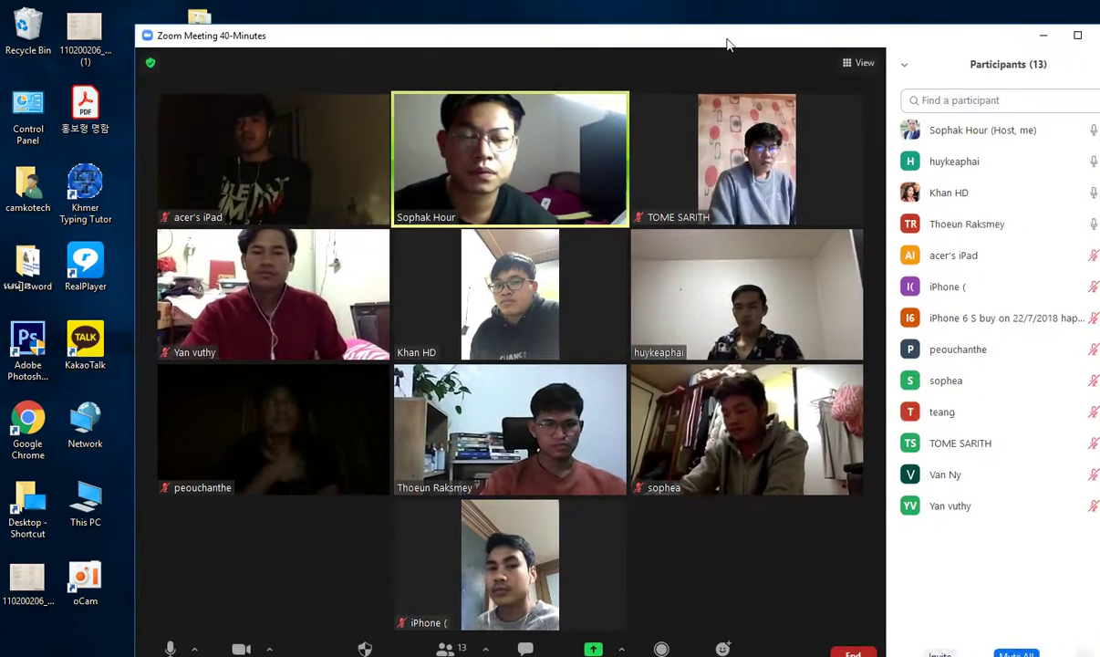
left_click(1014, 653)
left_click(602, 374)
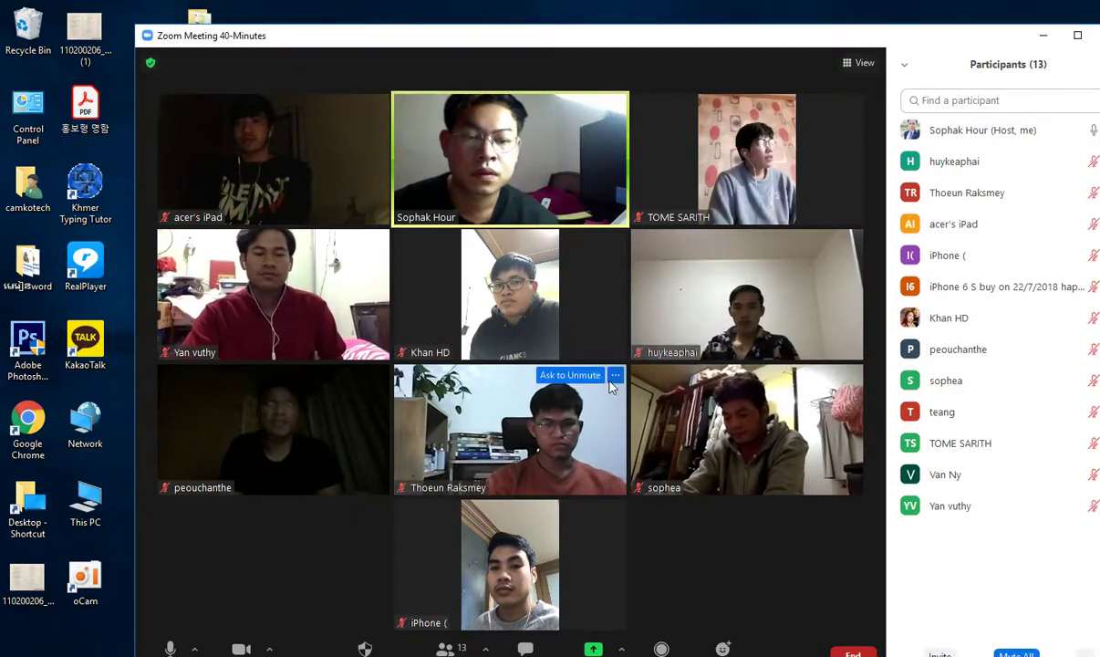
left_click(594, 649)
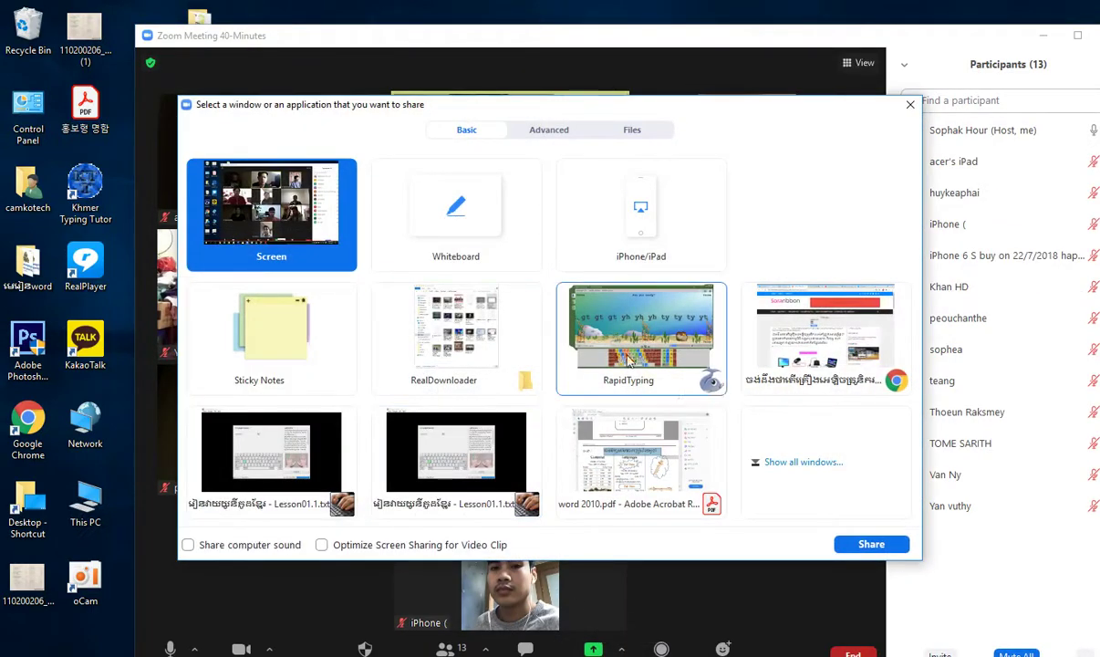
left_click(871, 545)
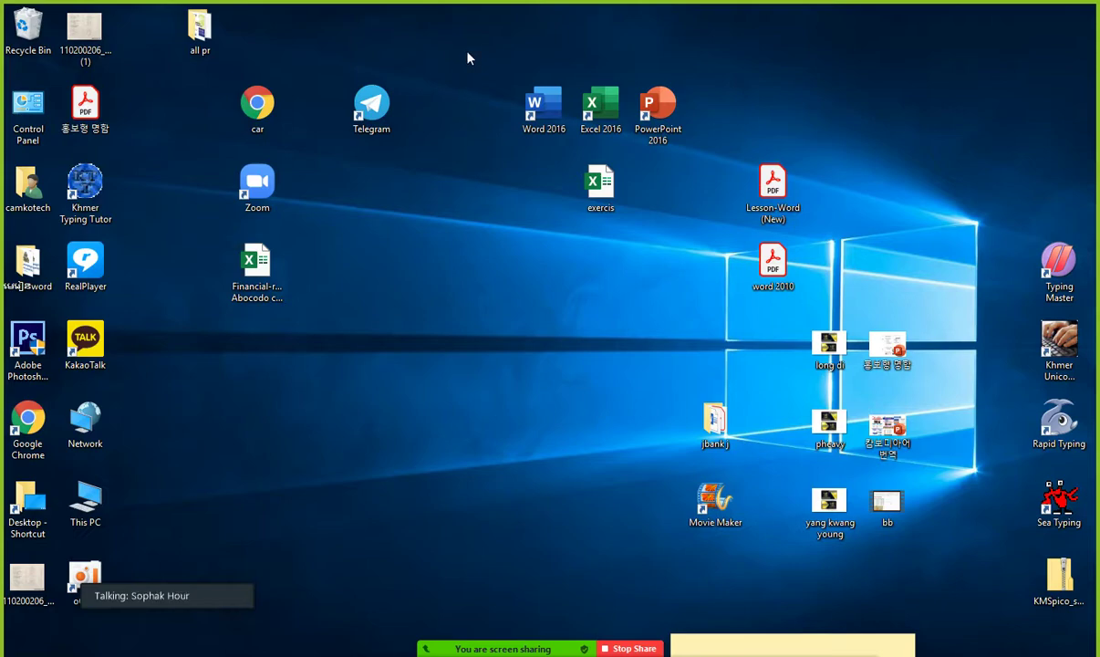
Point out the three Office 2016 shortcuts with the exercis workbook, and the Rapid Typing shortcut on the desktop.
left_click_drag(467, 58, 699, 248)
left_click(701, 253)
left_click_drag(466, 52, 687, 258)
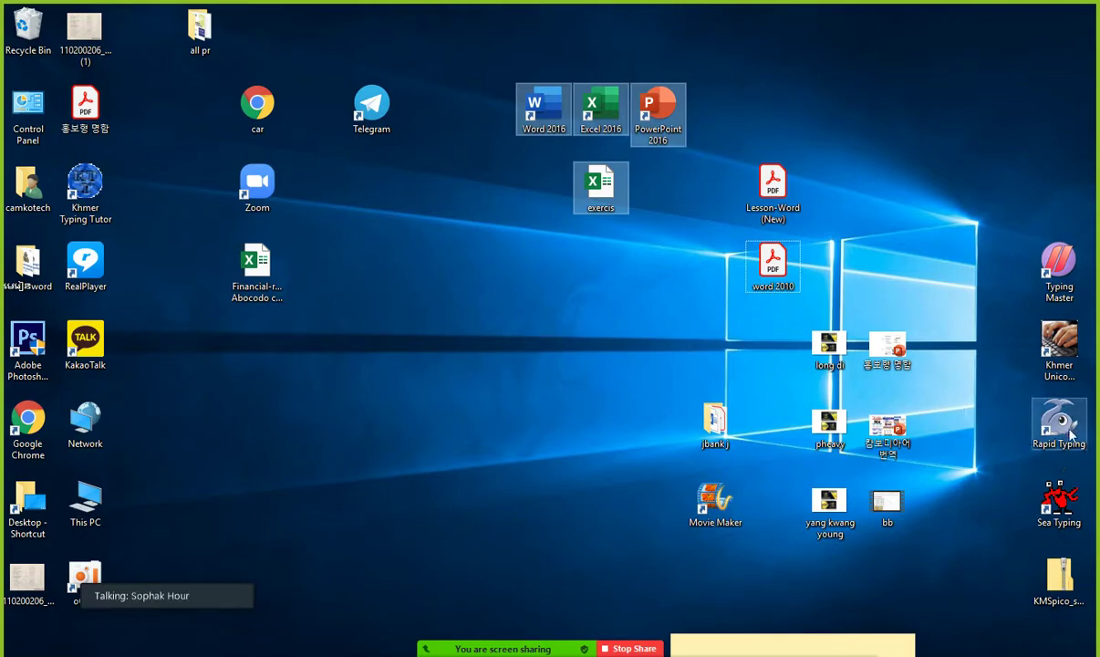
left_click(1056, 443)
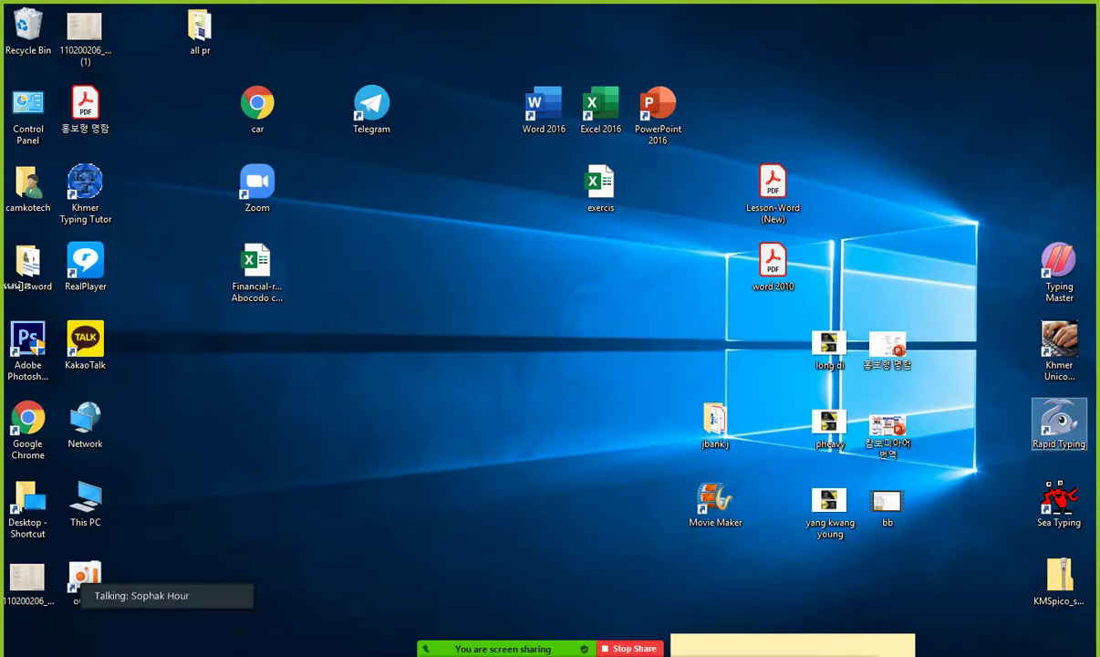
Switch to Chrome's Google image results for computers and open the KhmerLife.style motherboard processor image from the related images.
key("alt+Tab")
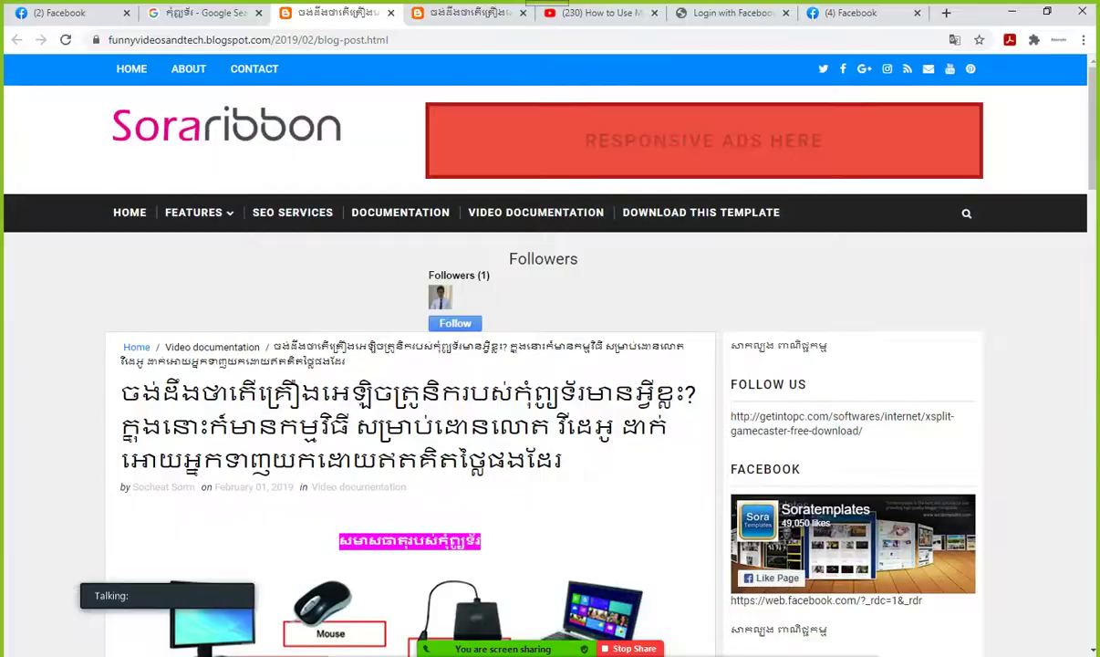
left_click(221, 19)
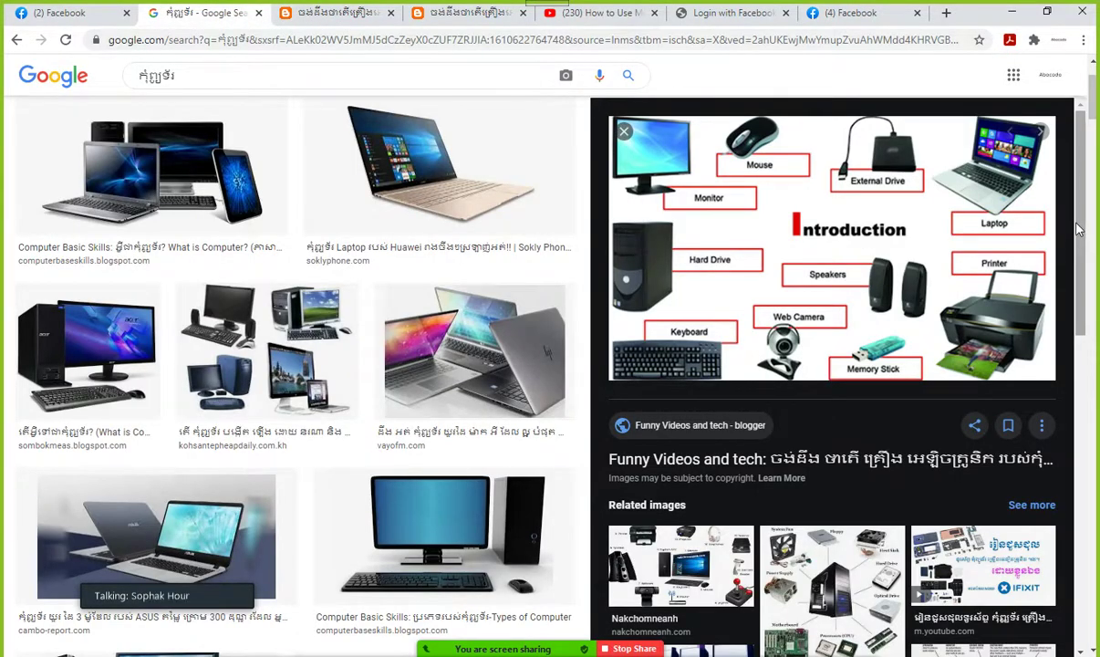
left_click_drag(1076, 228, 1095, 337)
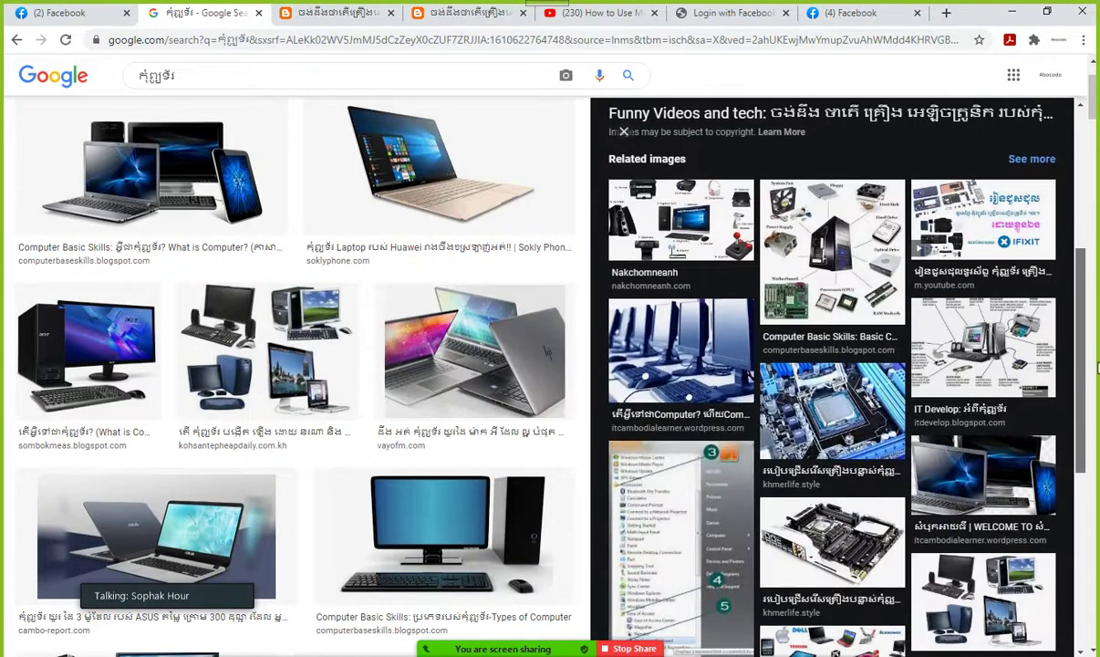
scroll(910, 281, "down", 5)
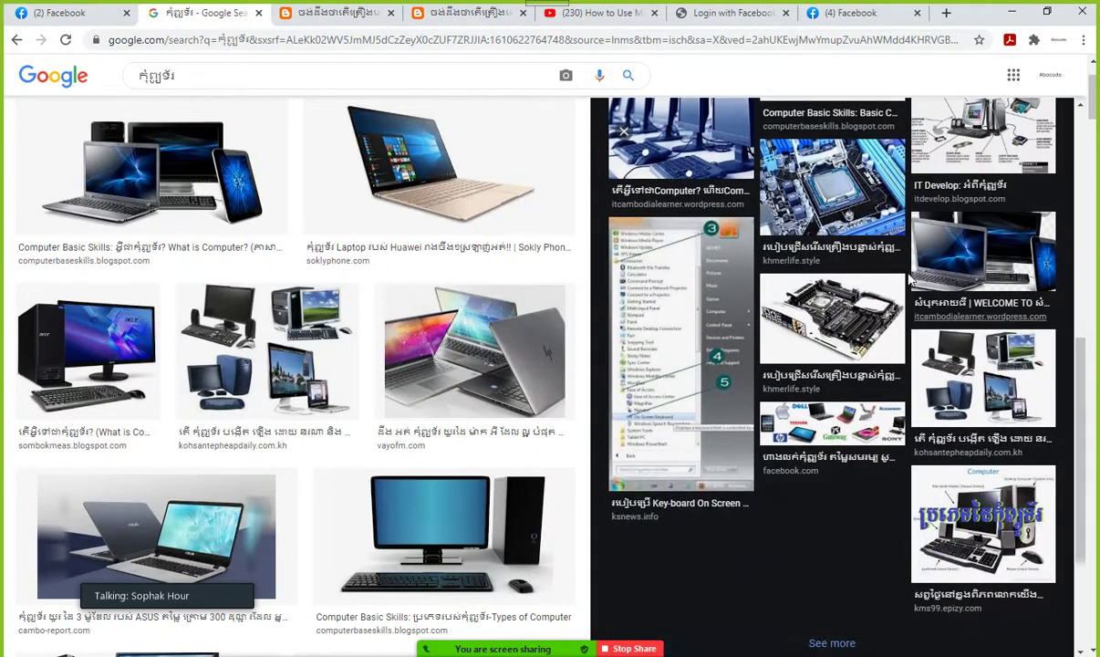
left_click(802, 226)
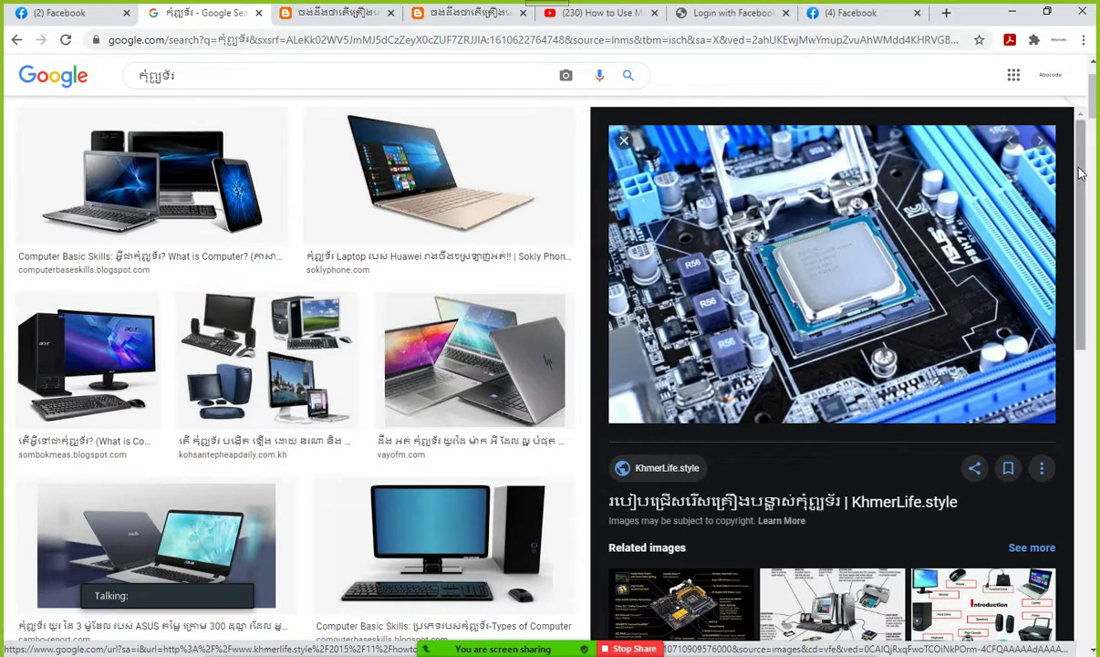
From the related images, open the IT Develop labelled hardware diagram, followed by the electrodockhmer desk diagram of computer parts.
scroll(1082, 173, "down", 1)
scroll(1082, 173, "down", 3)
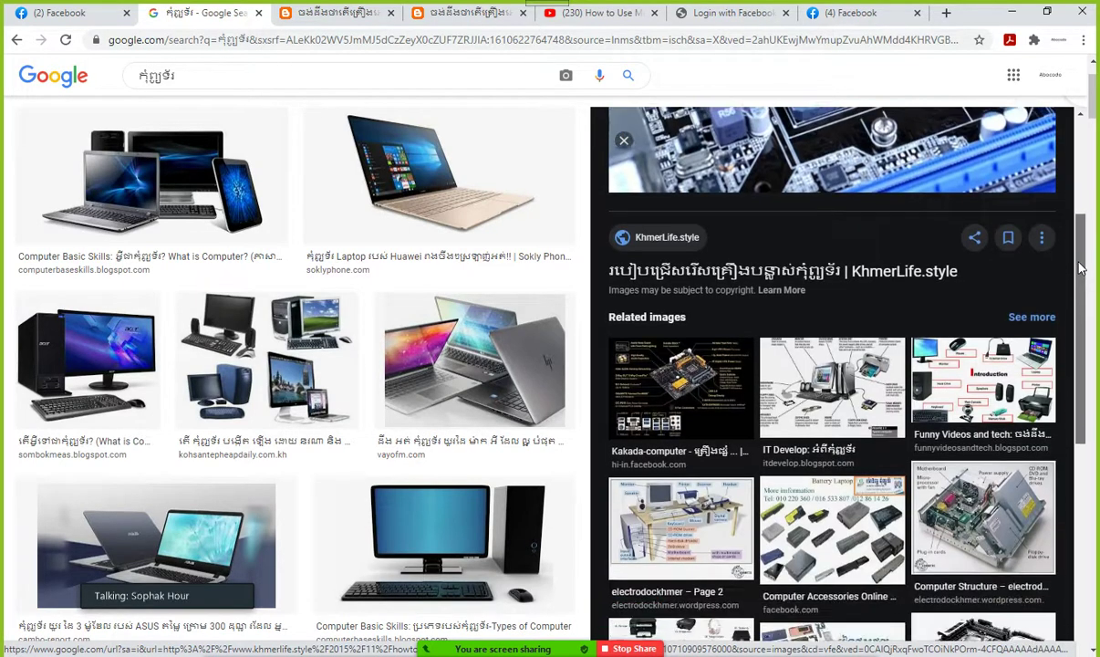
left_click(832, 390)
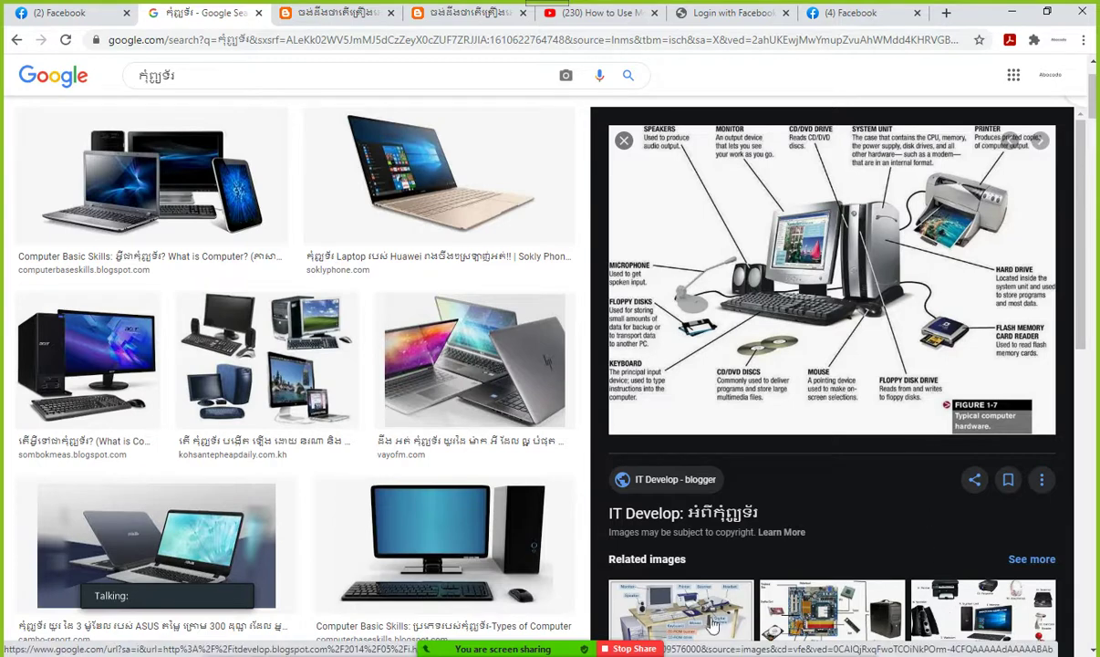
left_click(647, 613)
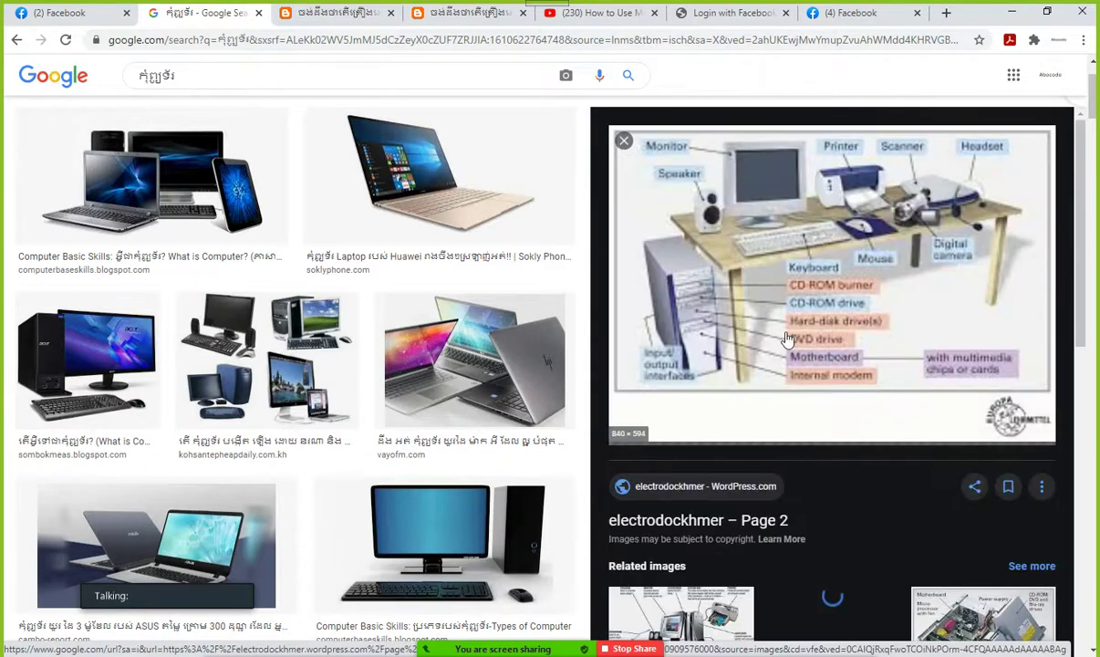
Open the electrodockhmer page behind the image and review its Hardware & Software article, from the PC system diagram to the data types.
left_click(799, 311)
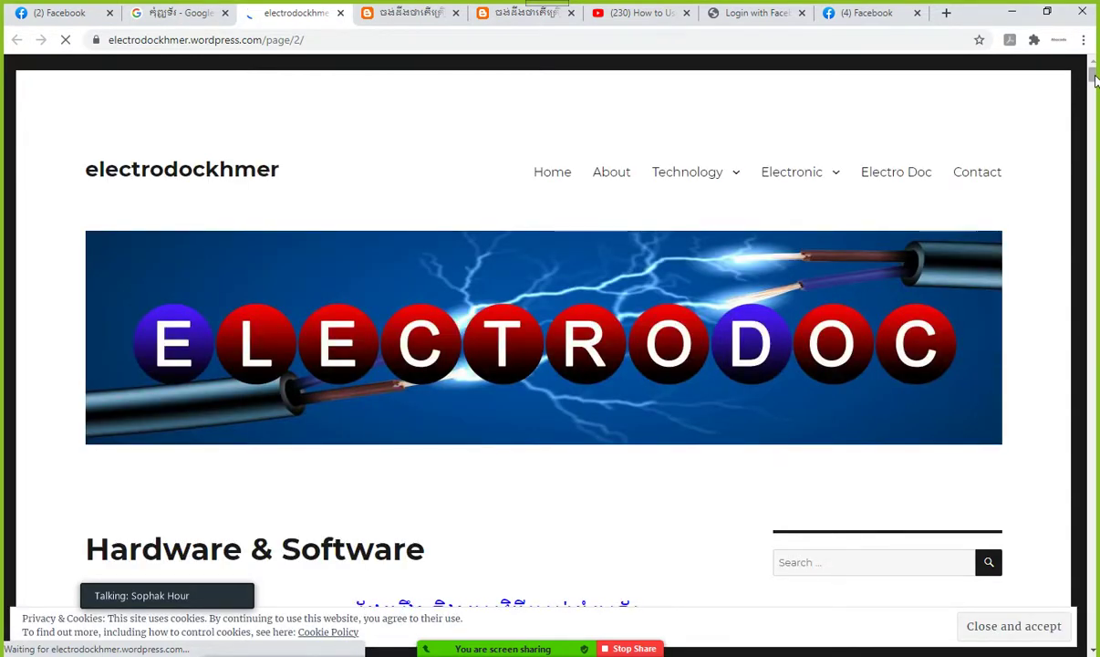
scroll(1095, 80, "down", 4)
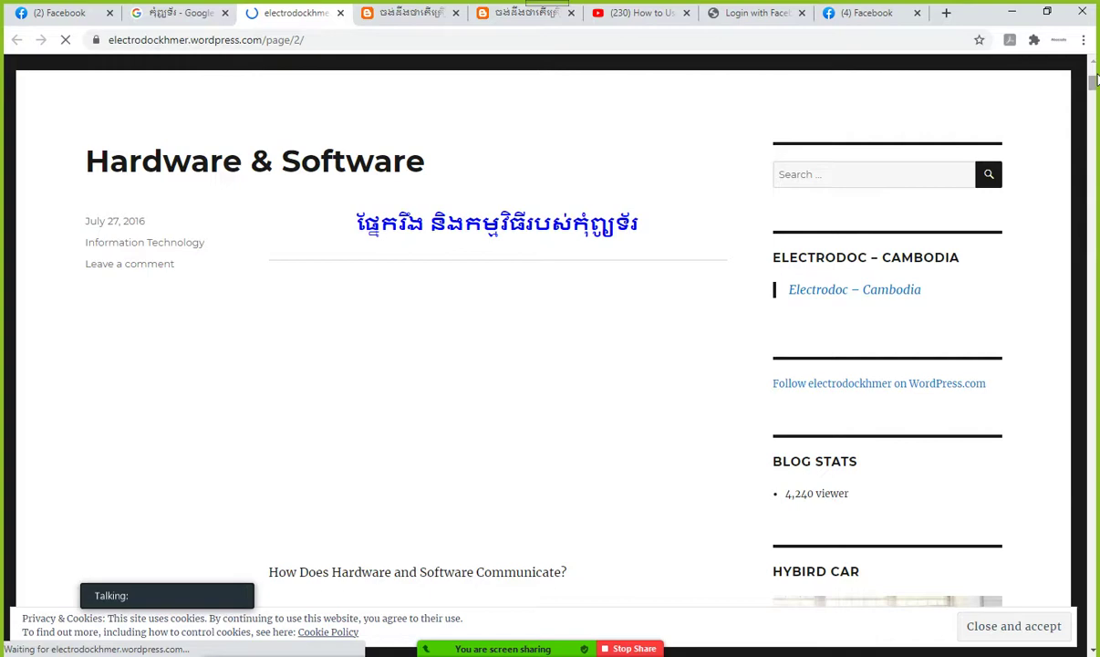
left_click_drag(1095, 80, 1097, 106)
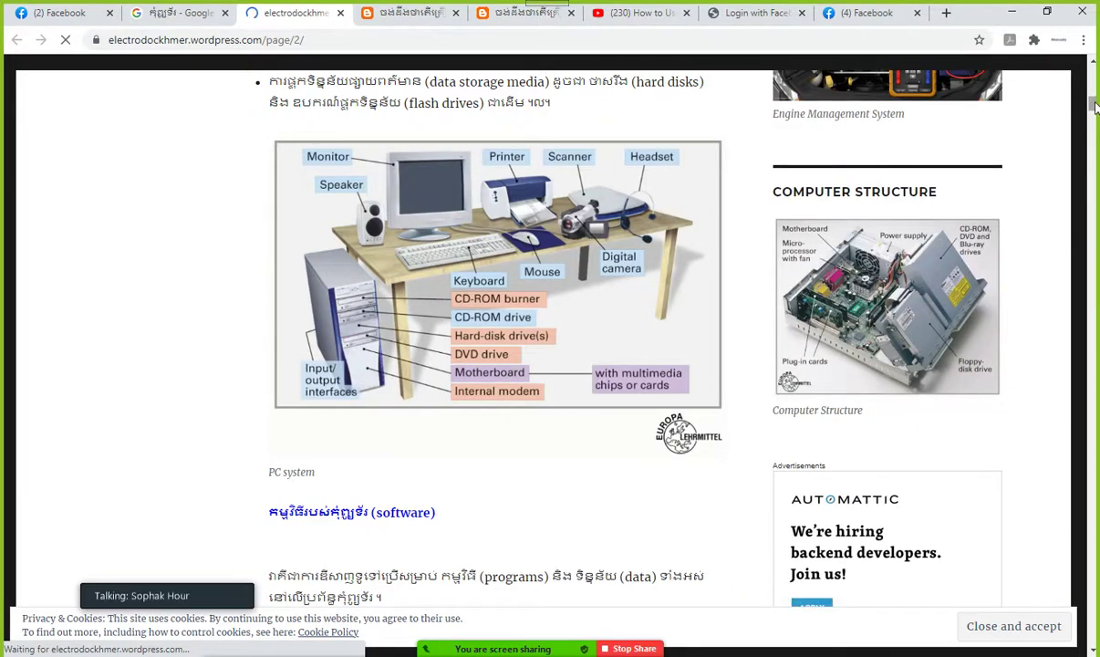
scroll(1095, 105, "up", 1)
mouse_move(1094, 105)
left_mouse_down()
mouse_move(1094, 83)
mouse_move(1095, 157)
mouse_move(1094, 128)
left_mouse_up()
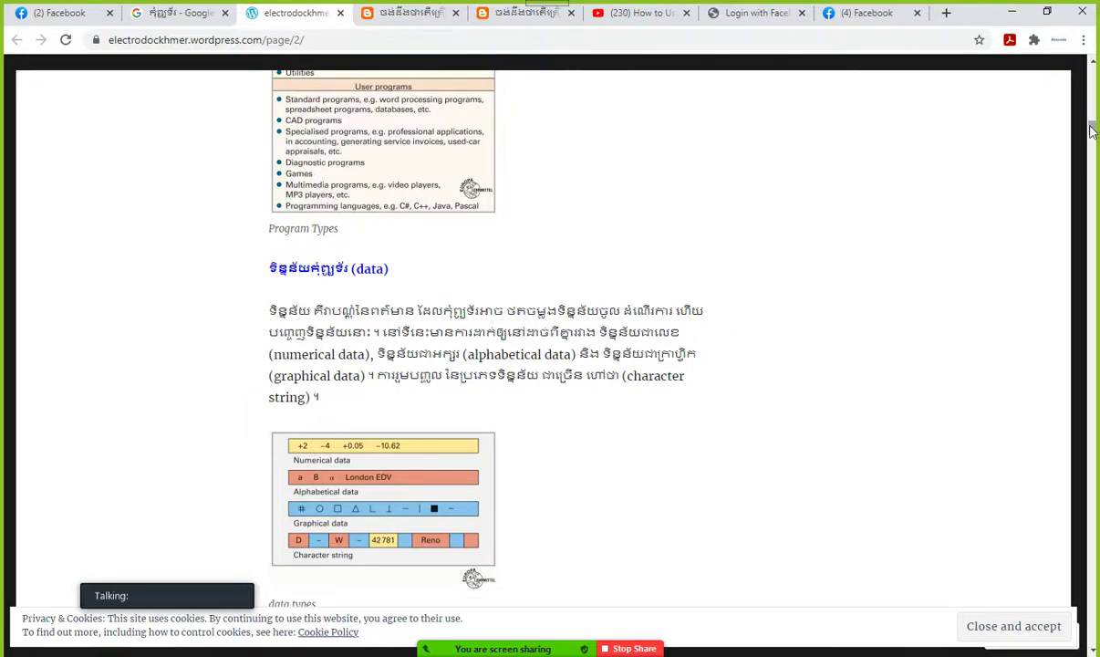
left_click_drag(1094, 130, 1090, 109)
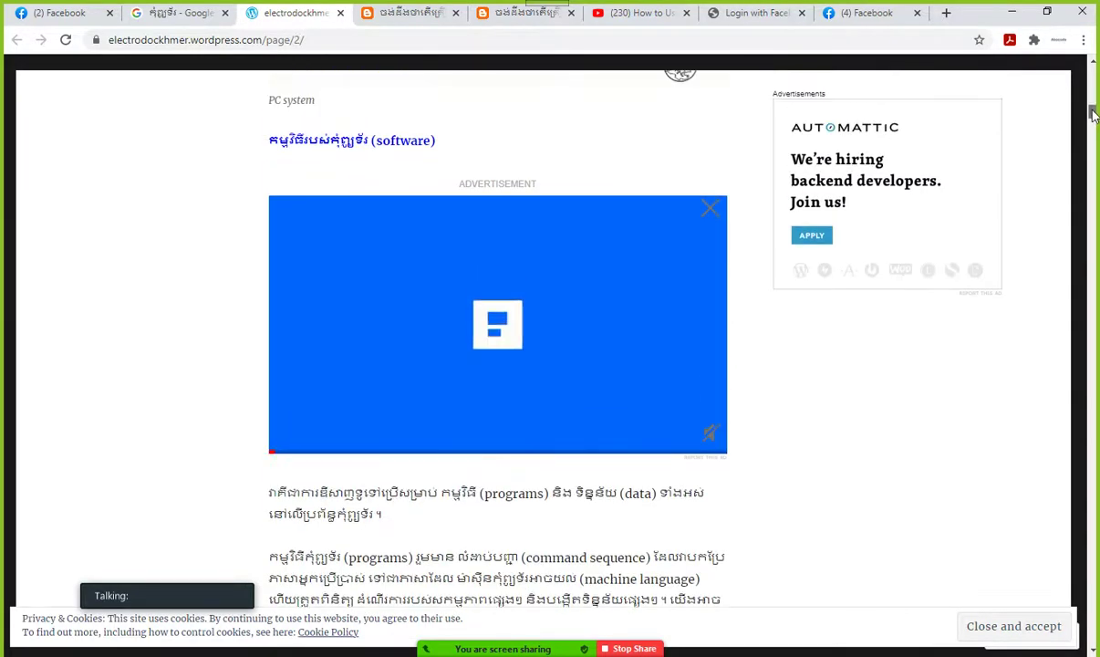
Show the labelled computer parts picture in the funnyvideosandtech blog post, check the duplicate page, and minimize the browser.
left_click(401, 12)
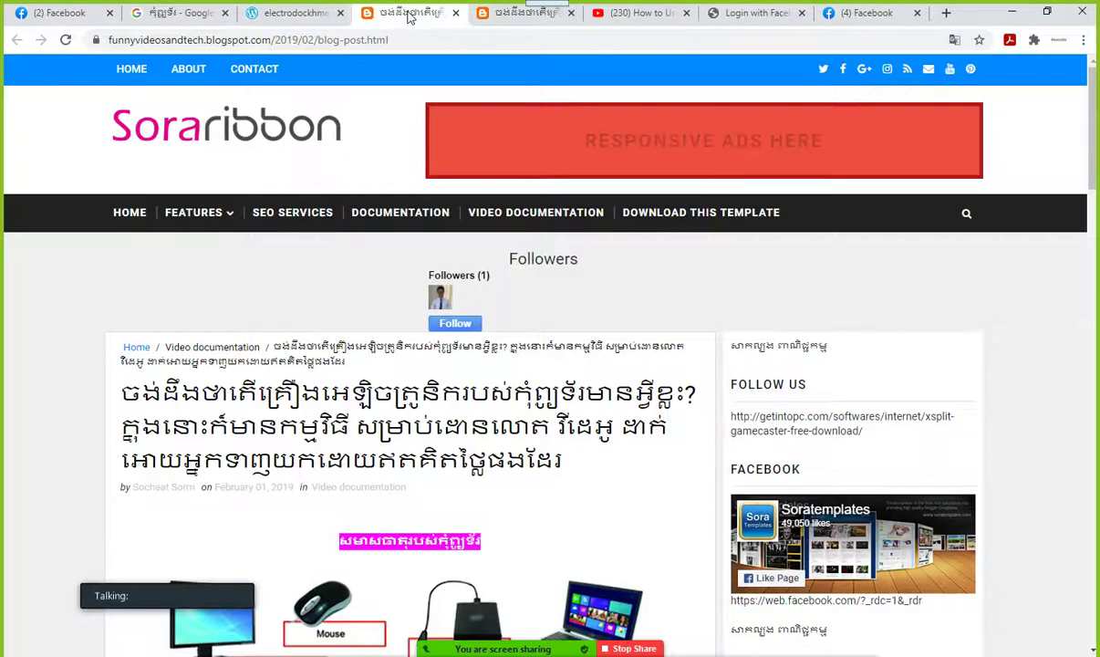
scroll(1099, 211, "down", 2)
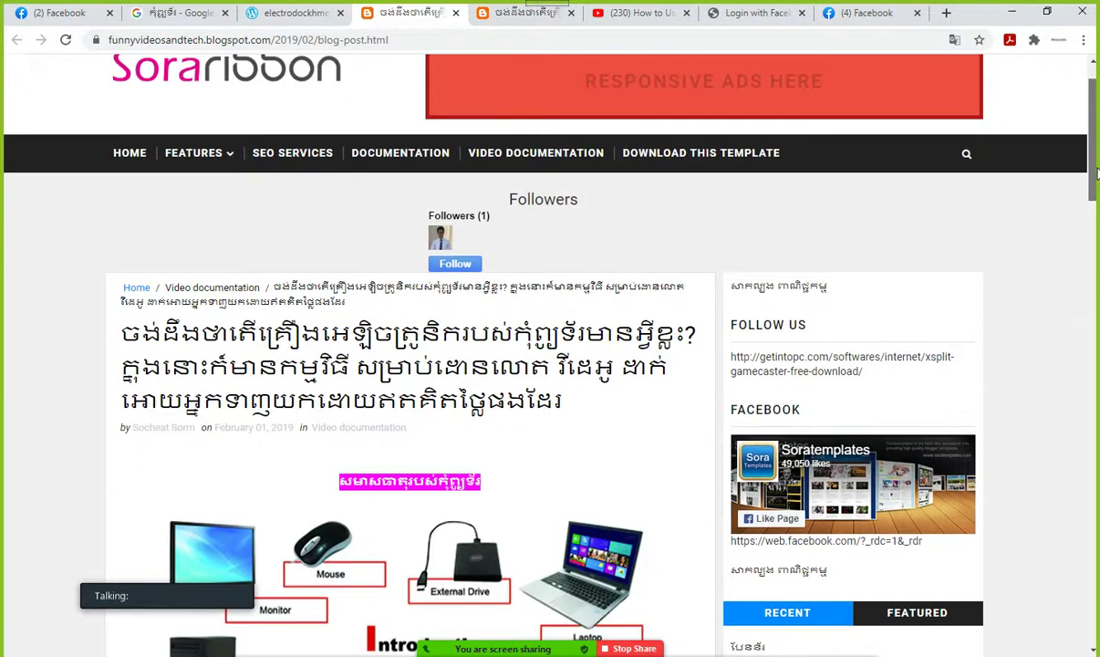
scroll(1098, 202, "down", 1)
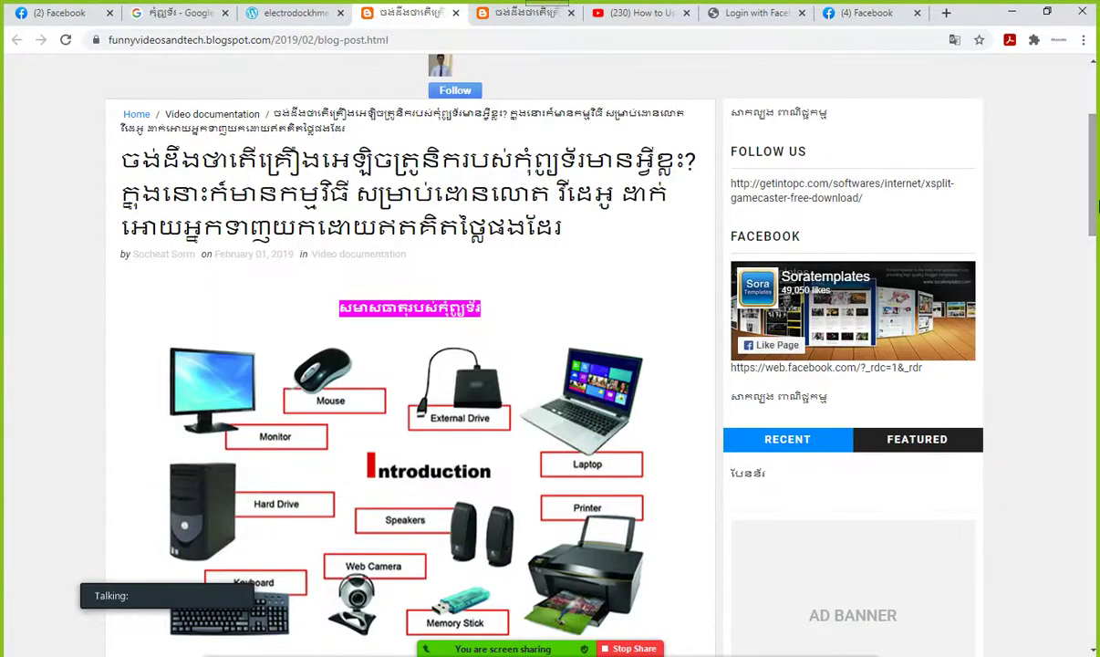
left_click(499, 20)
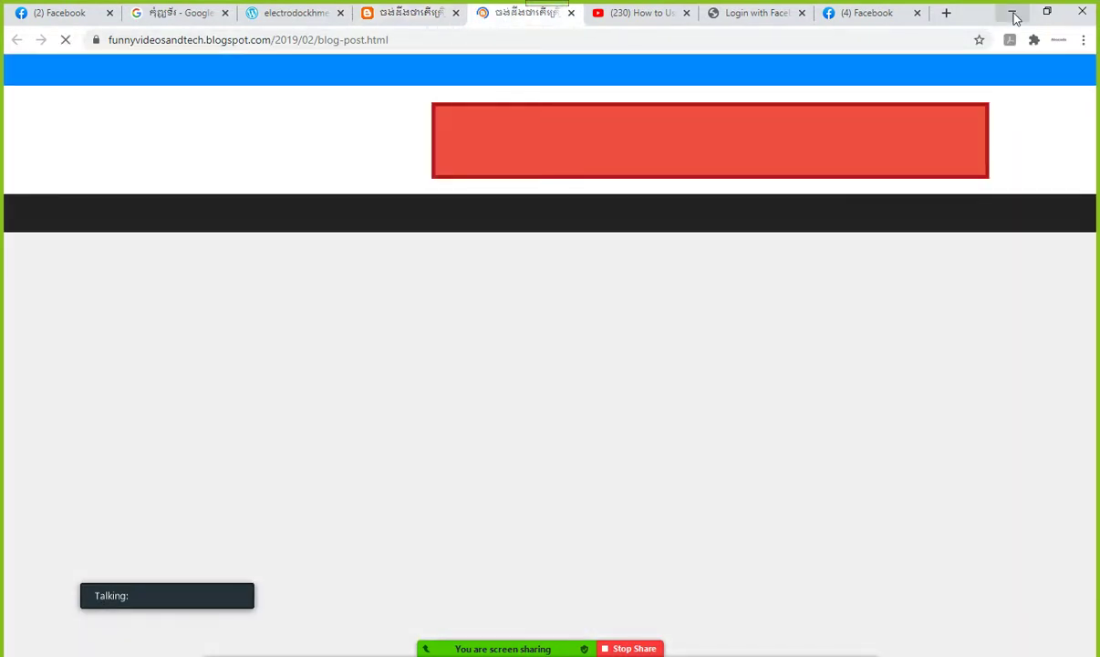
left_click(1013, 15)
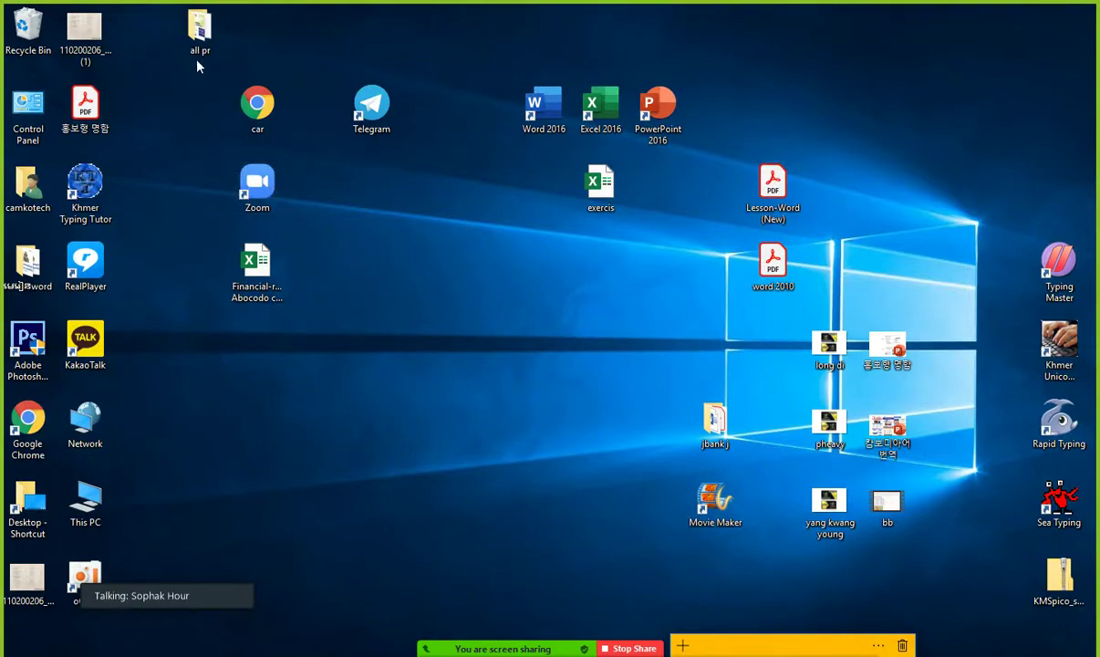
Line up the all pr, car, Zoom and Financial-report desktop icons in a third column beside the two existing icon columns.
left_click_drag(193, 40, 136, 41)
left_click_drag(260, 115, 158, 108)
left_click_drag(260, 190, 171, 194)
left_click_drag(255, 264, 144, 266)
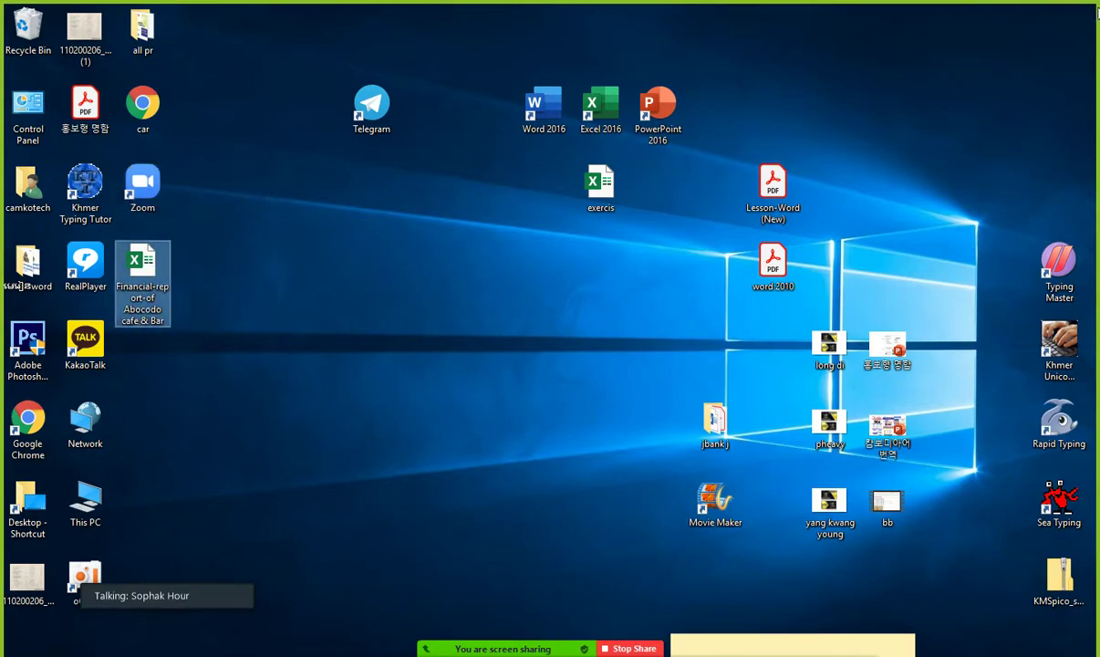
left_click_drag(1095, 7, 3, 151)
left_click_drag(3, 387, 3, 619)
left_click(278, 467)
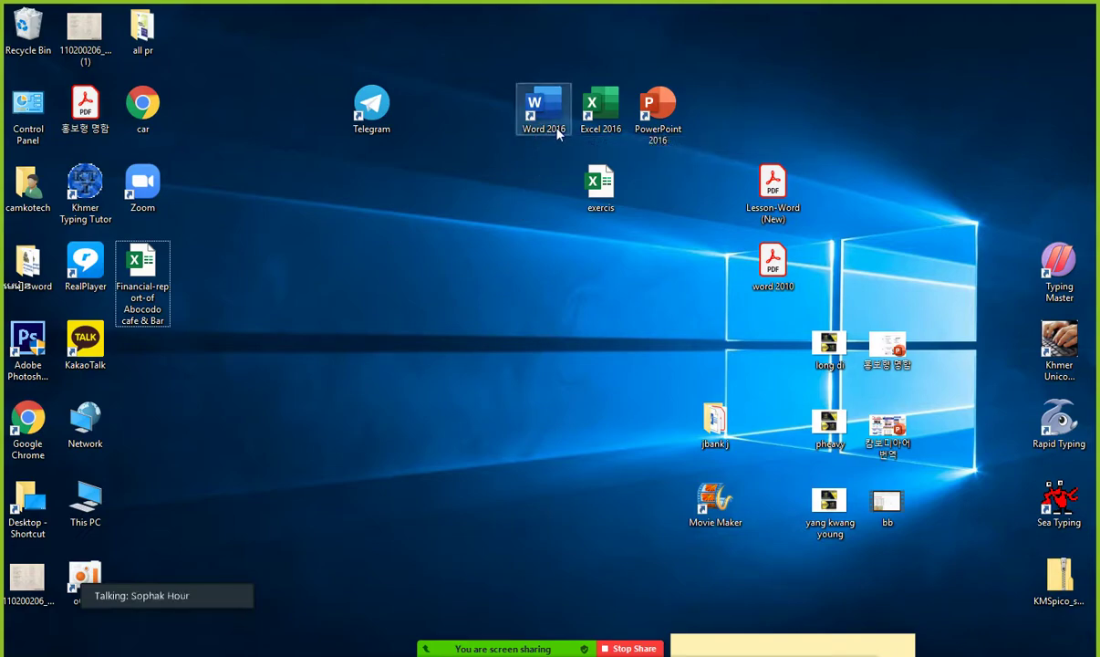
Launch Word 2016 from its desktop shortcut and minimize its start window.
left_click(557, 128)
double_click(558, 128)
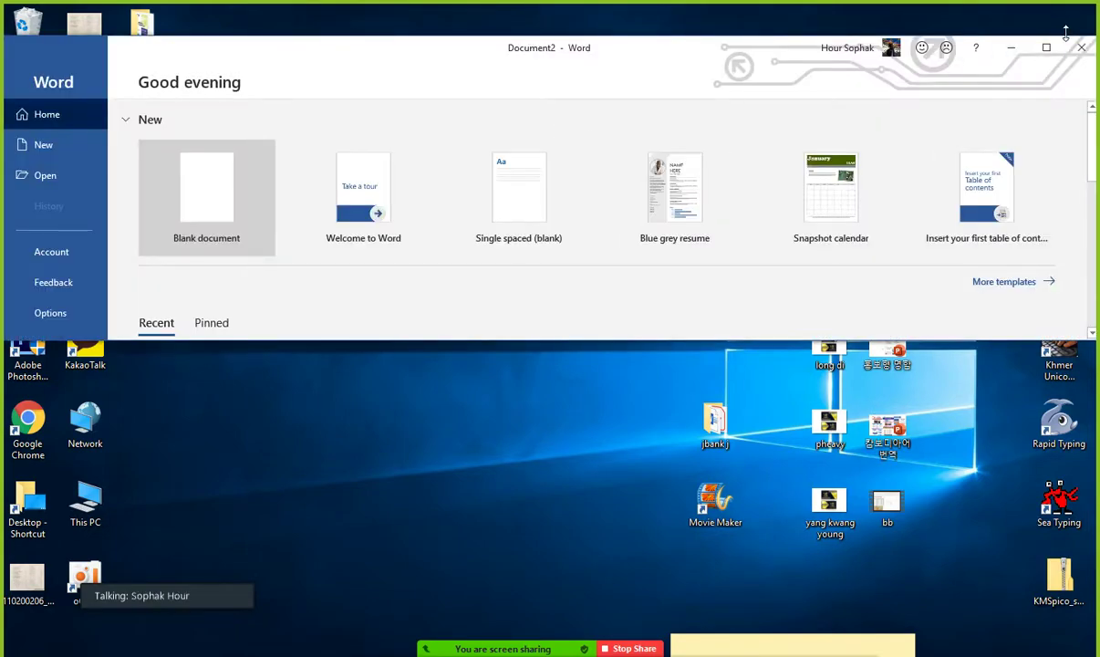
left_click(1011, 48)
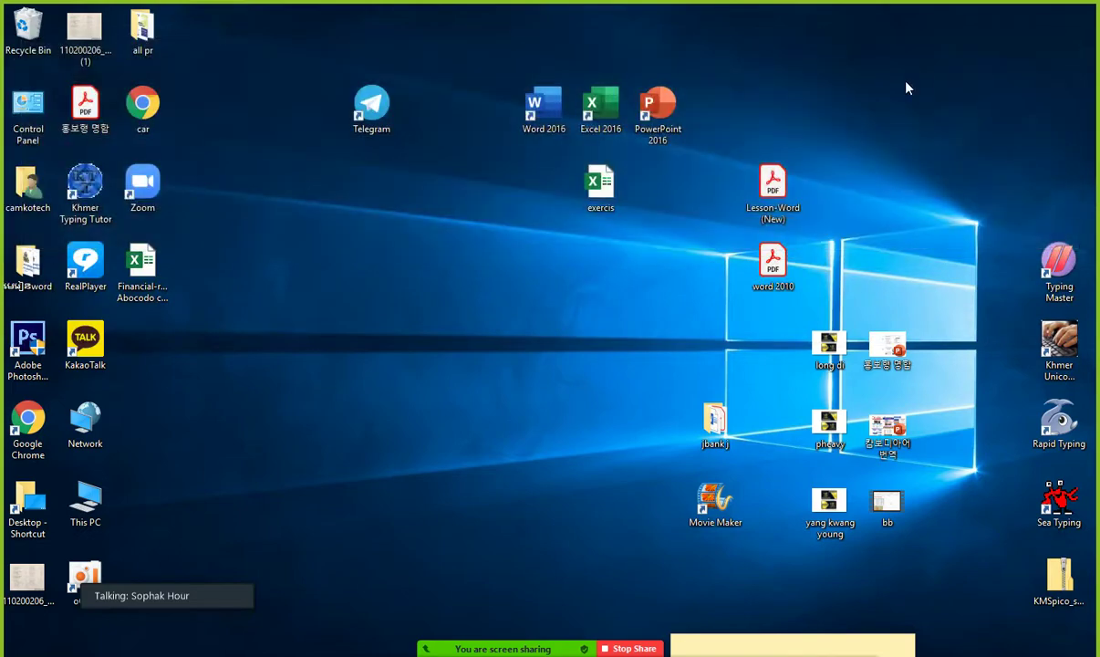
Launch Word 2016 from its desktop shortcut and close it twice, maximizing the start window the second time.
left_click(553, 130)
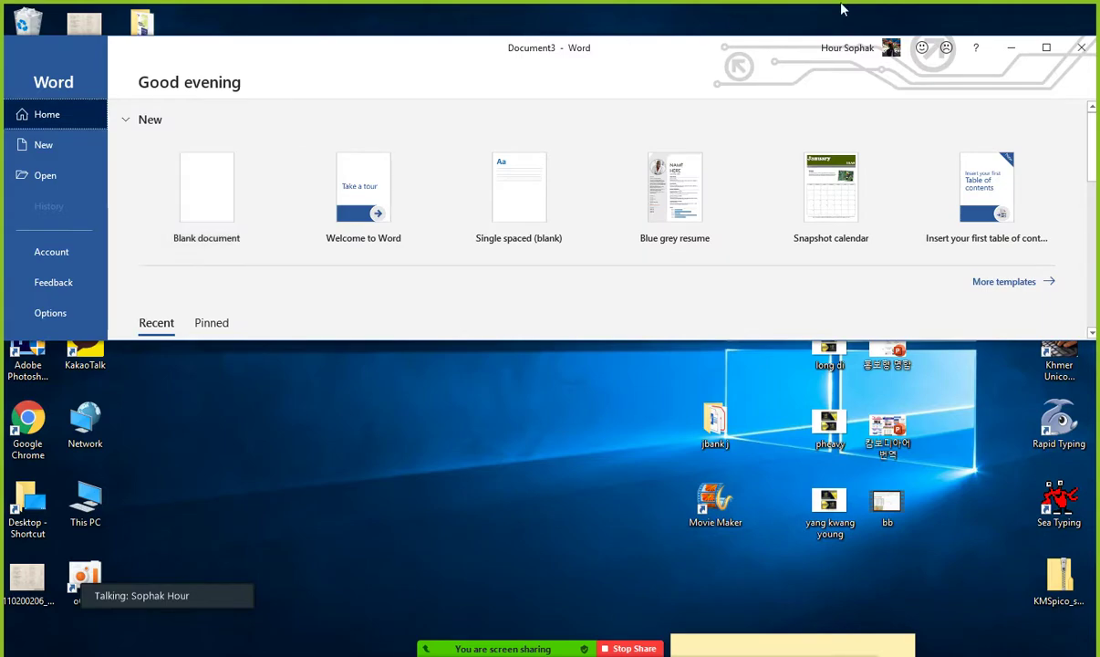
left_click(1086, 51)
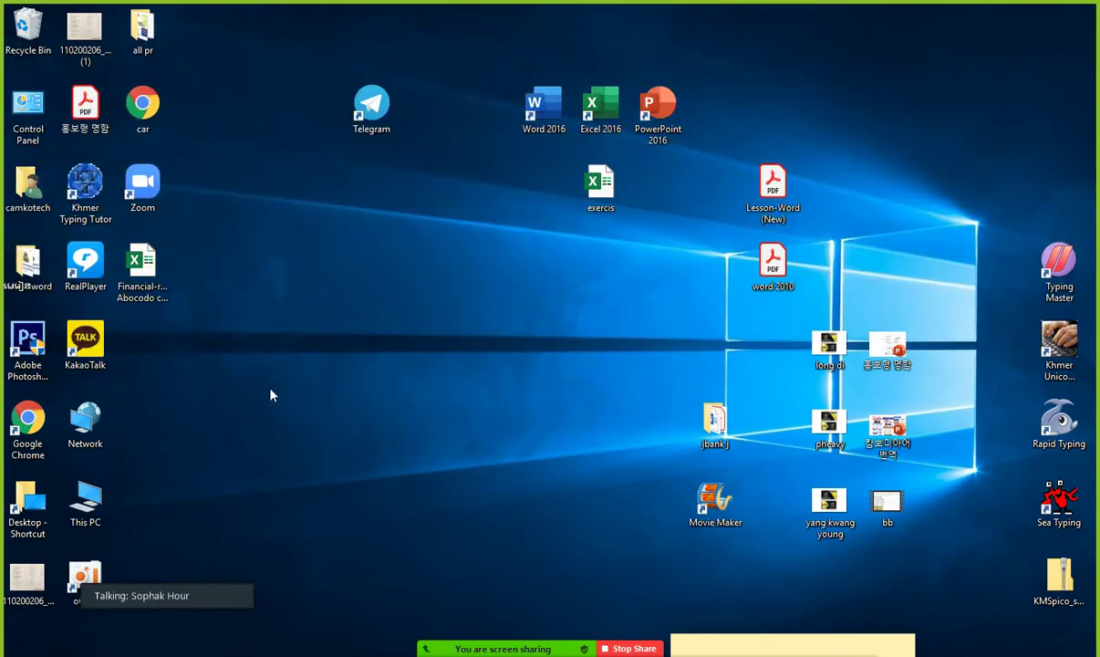
double_click(547, 124)
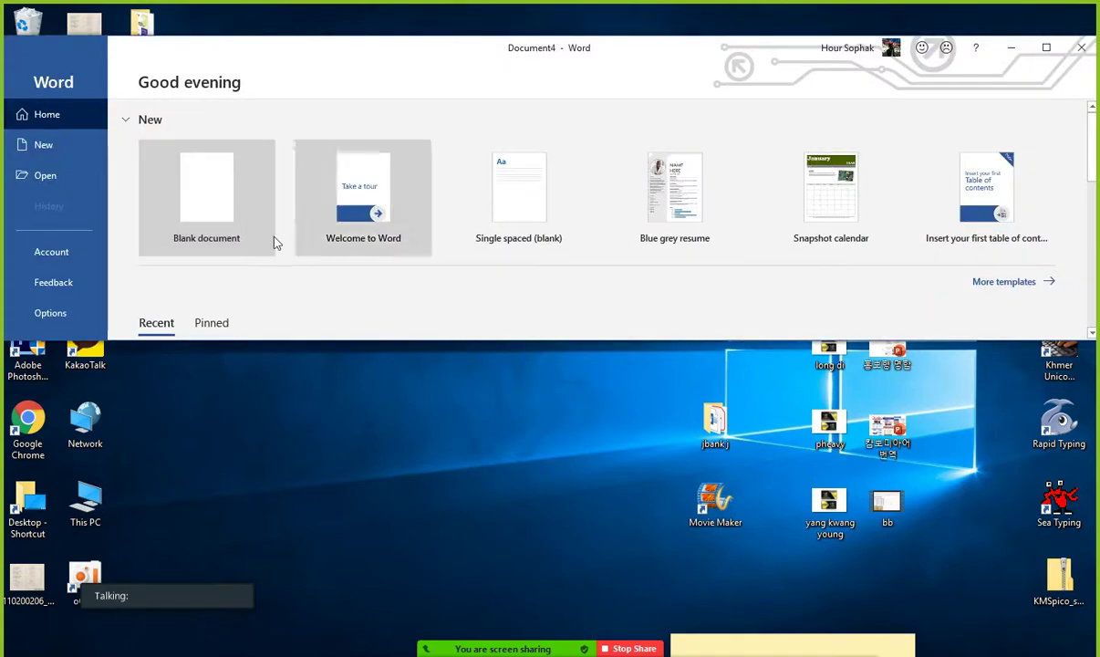
double_click(981, 38)
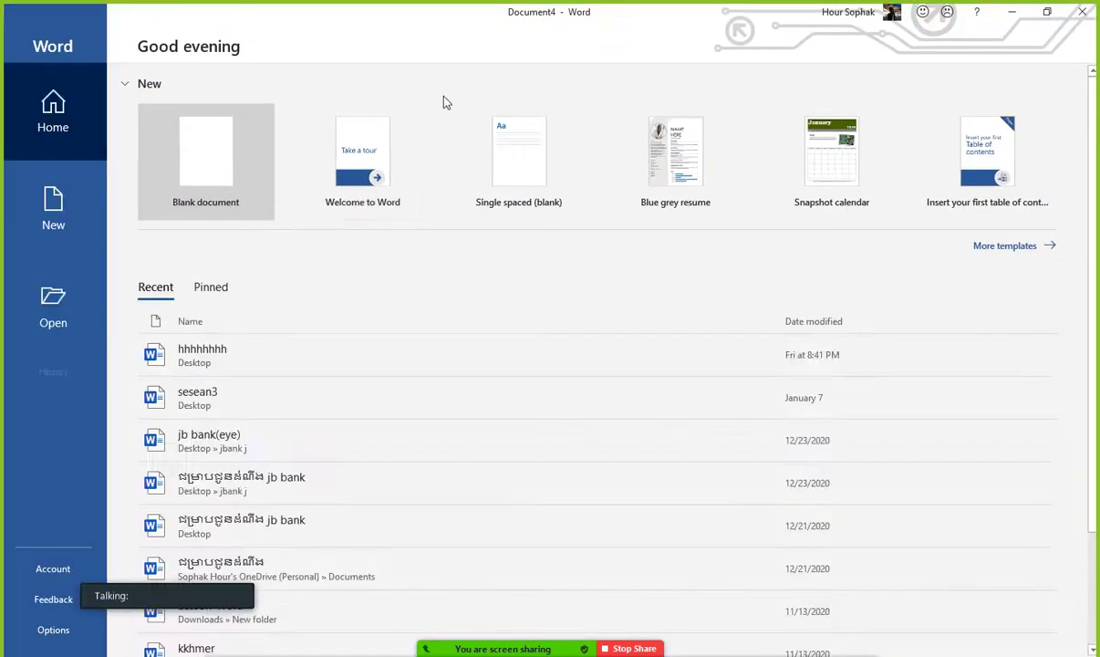
left_click(1082, 11)
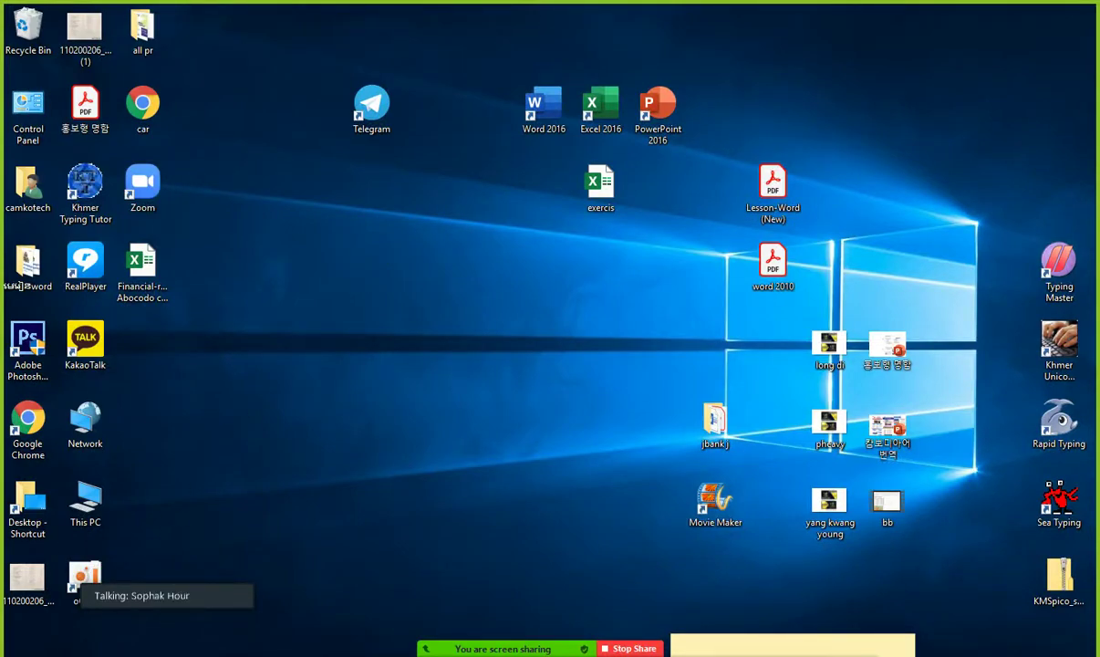
Launch Word 2016 by searching Windows for word, maximize its start window, and minimize it back to the desktop.
key("super")
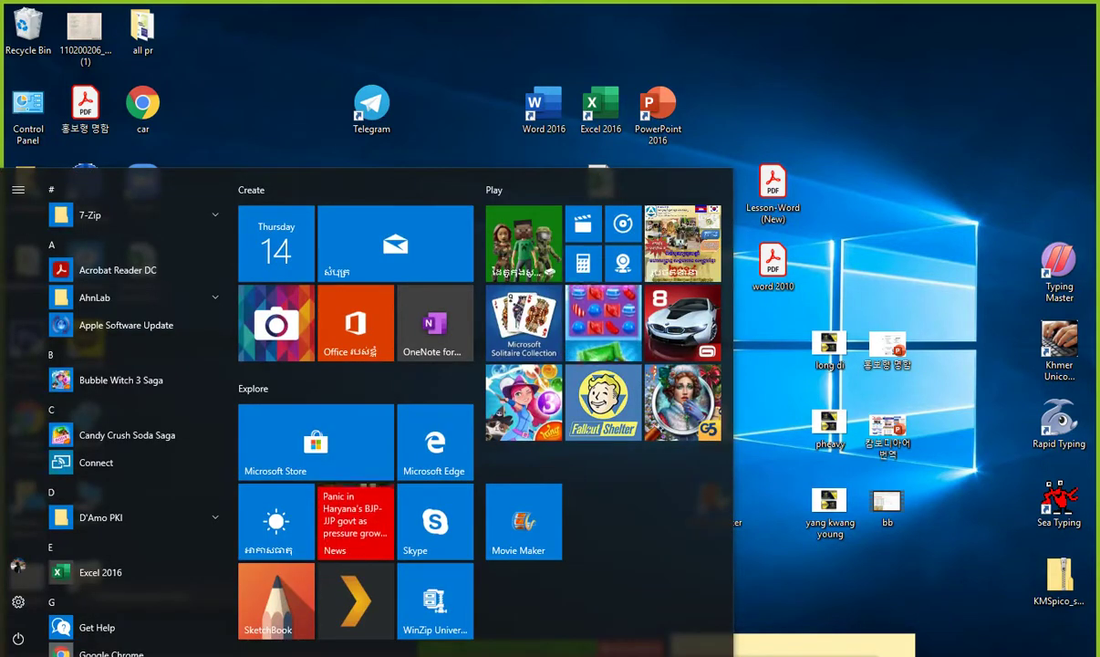
type("w")
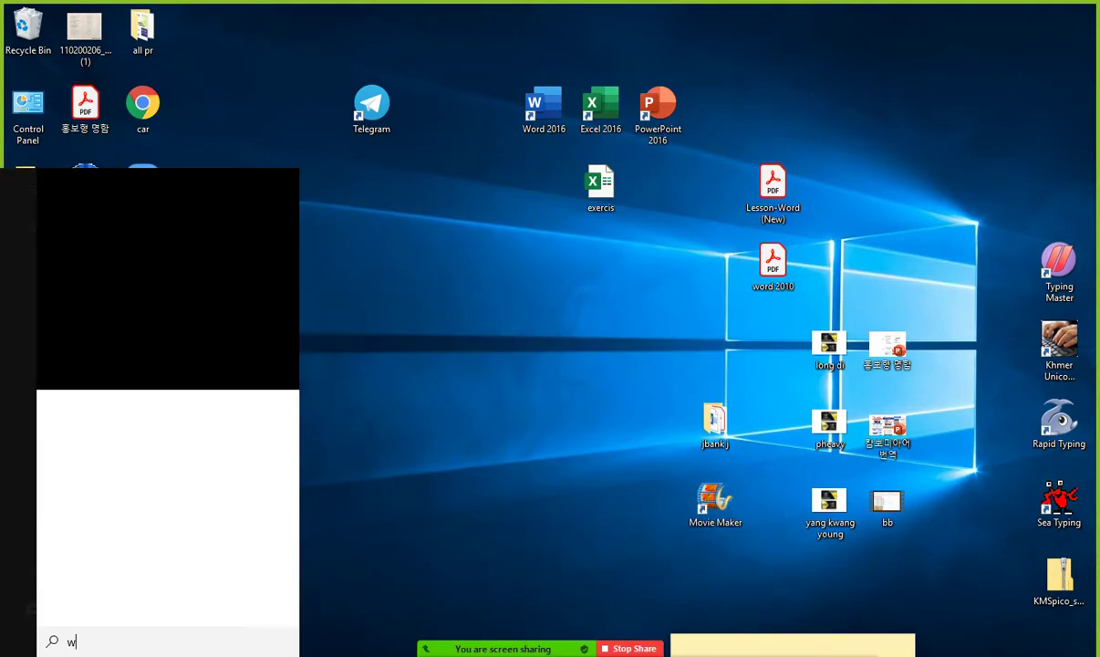
type("o")
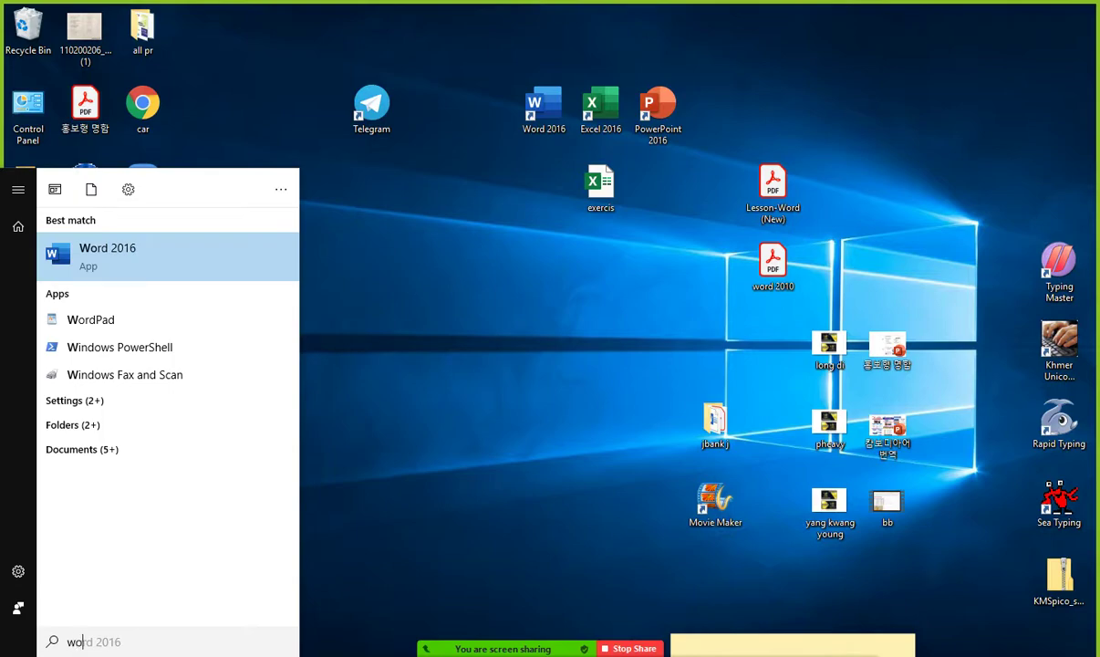
type("rd")
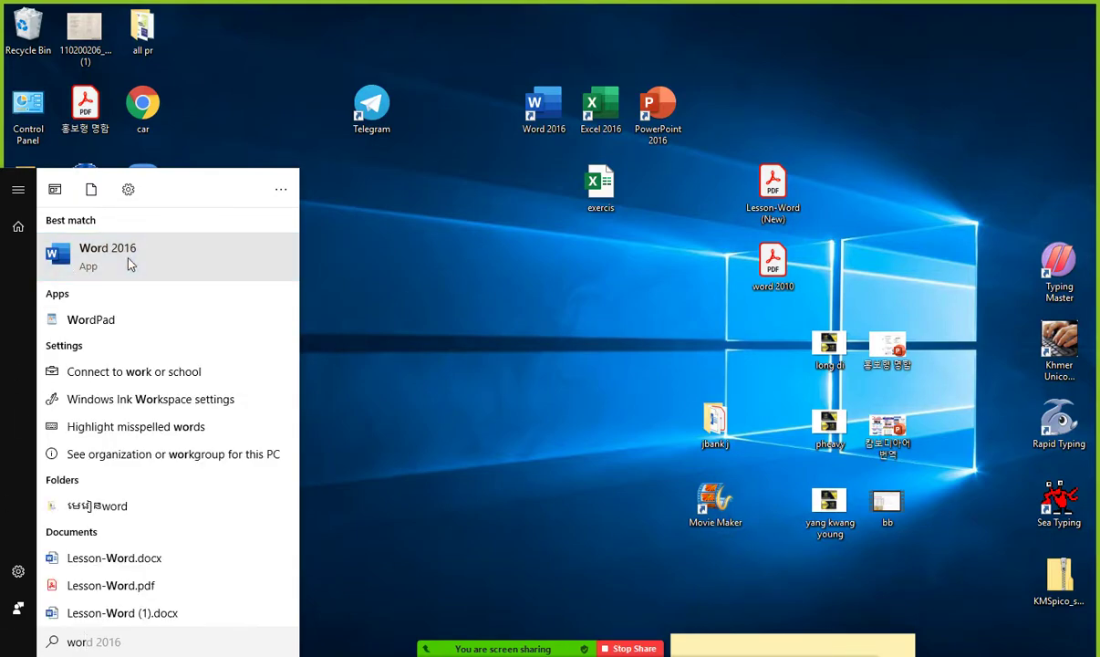
left_click(130, 263)
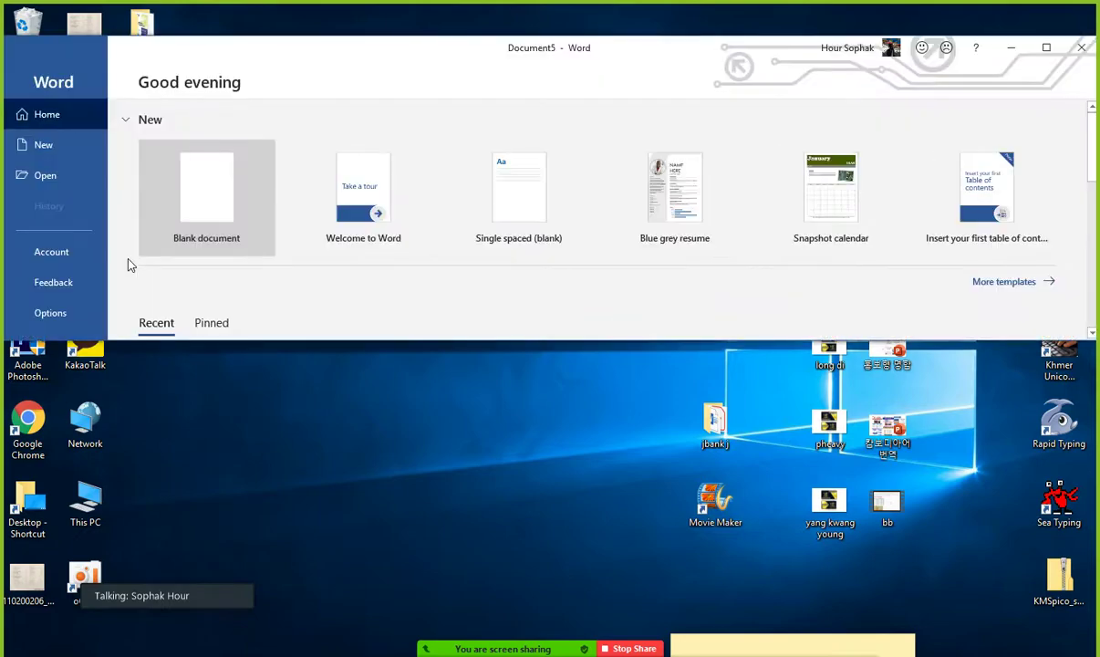
left_click(1046, 48)
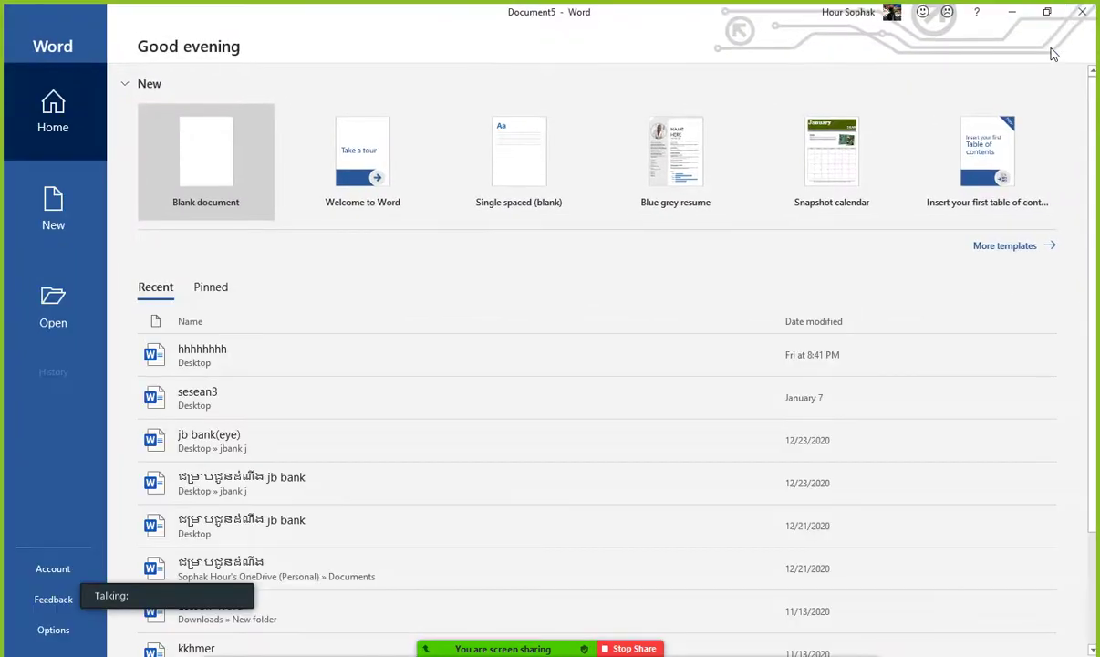
left_click(1011, 12)
left_click(1011, 12)
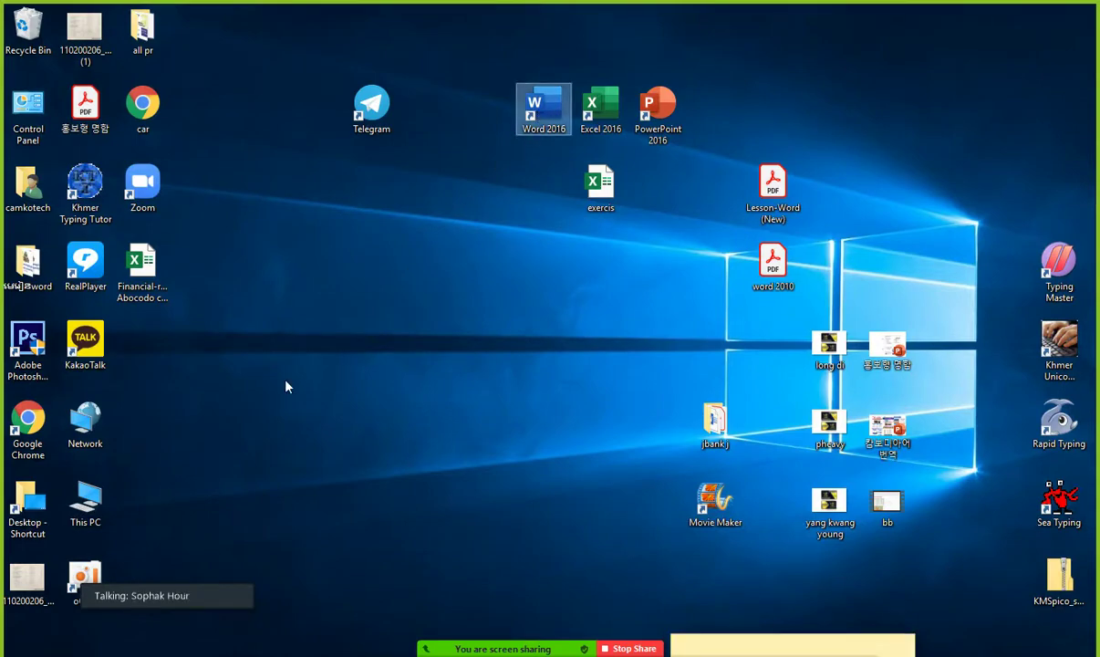
Search Windows for Word 2016 once more, launch it, and maximize the new start window.
left_click(33, 653)
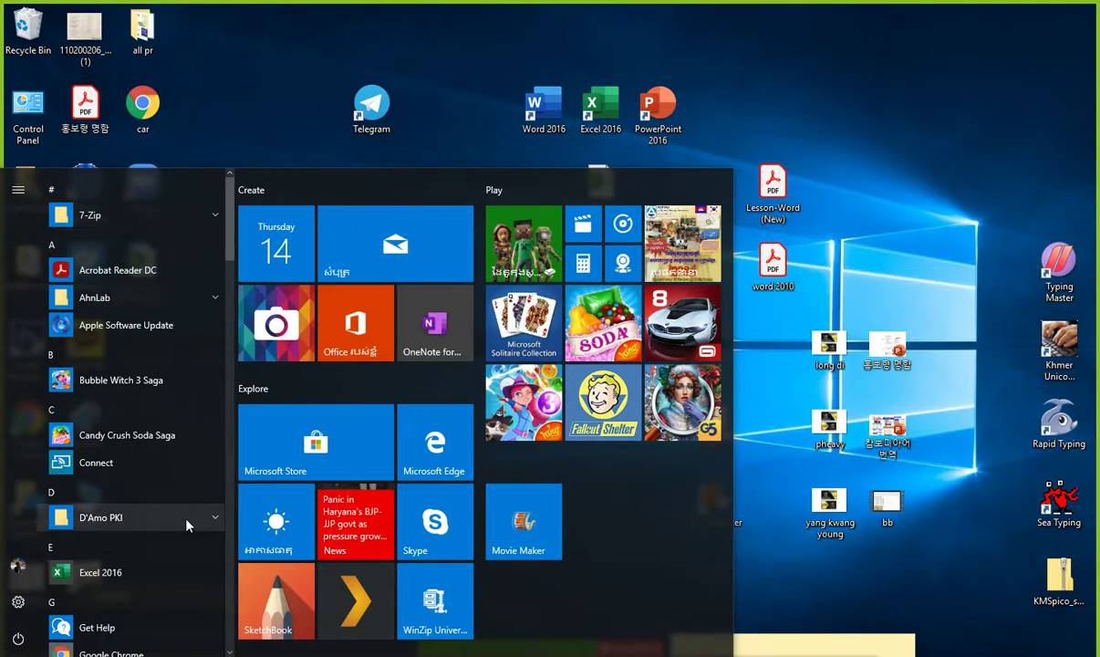
left_click(52, 653)
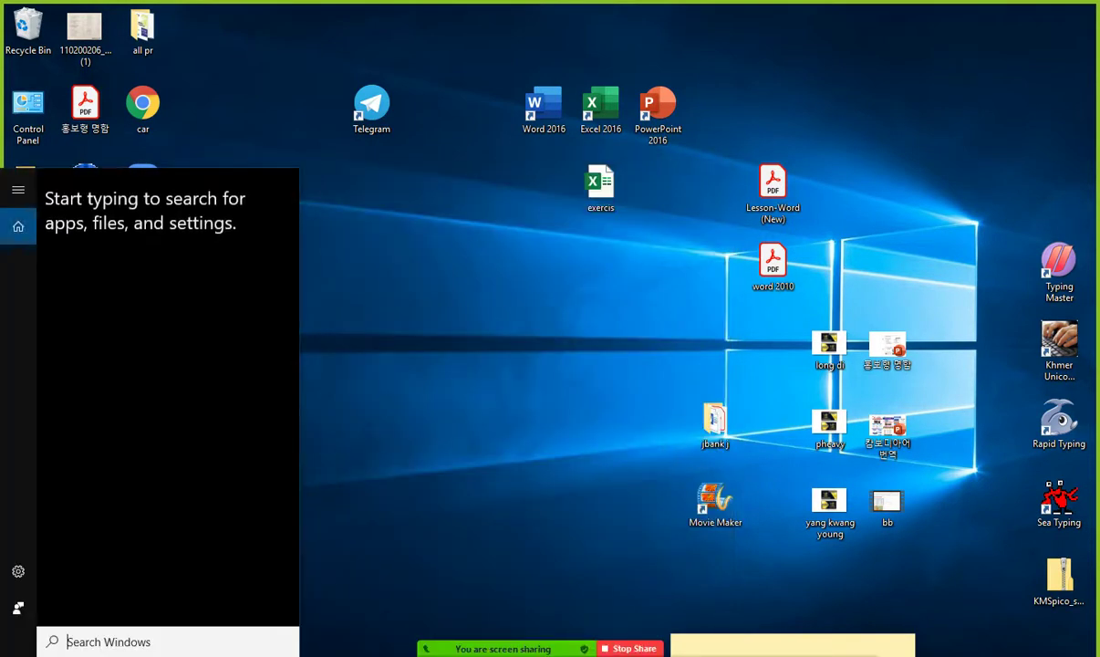
type("wor")
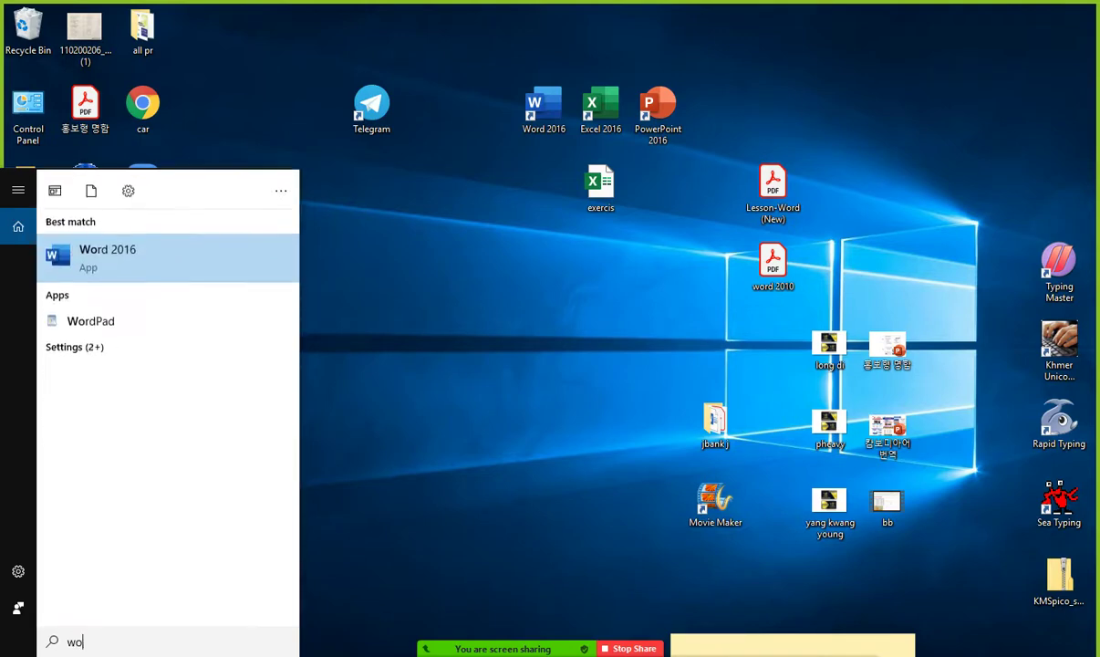
left_click(149, 270)
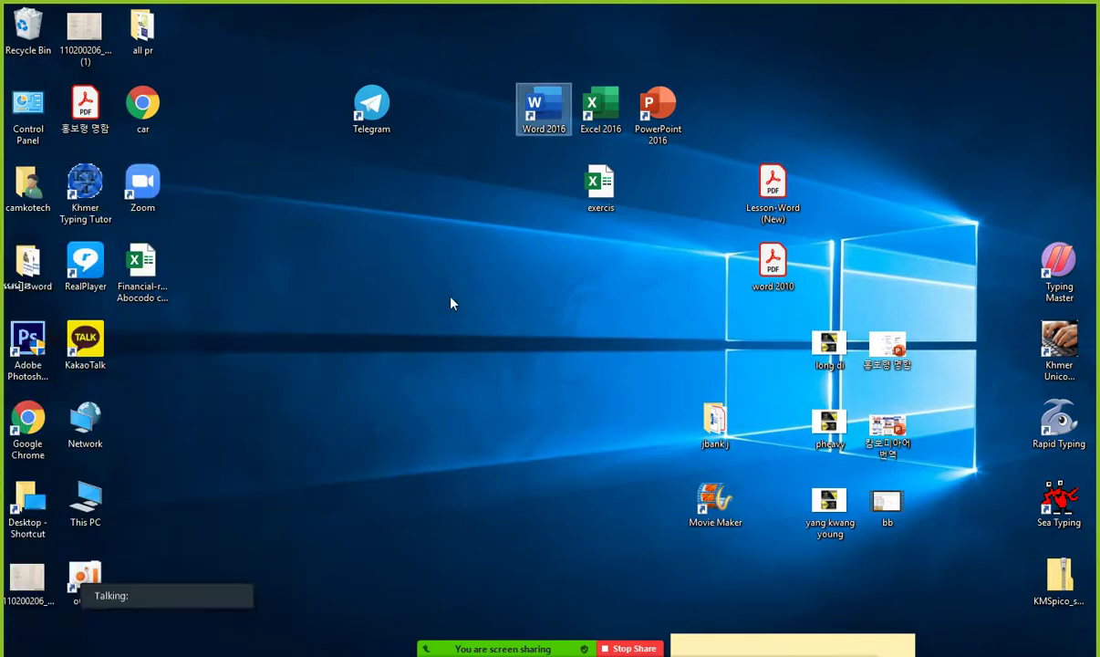
left_click(599, 107)
left_click(544, 111)
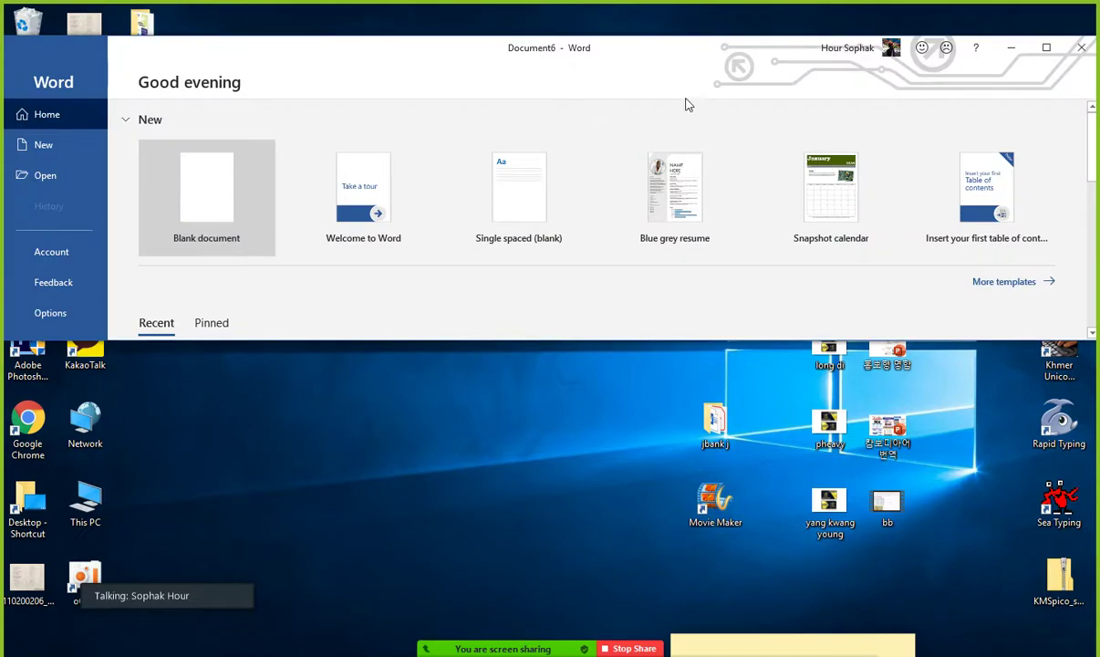
left_click(1036, 47)
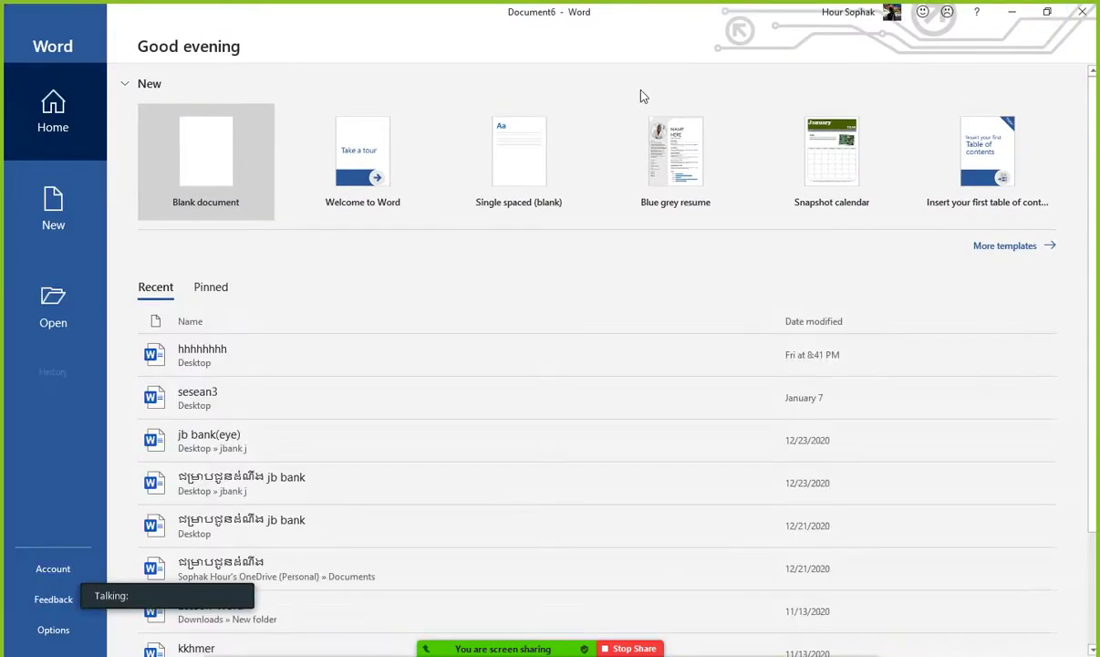
Create a blank document and set its zoom to 190%.
left_click(206, 163)
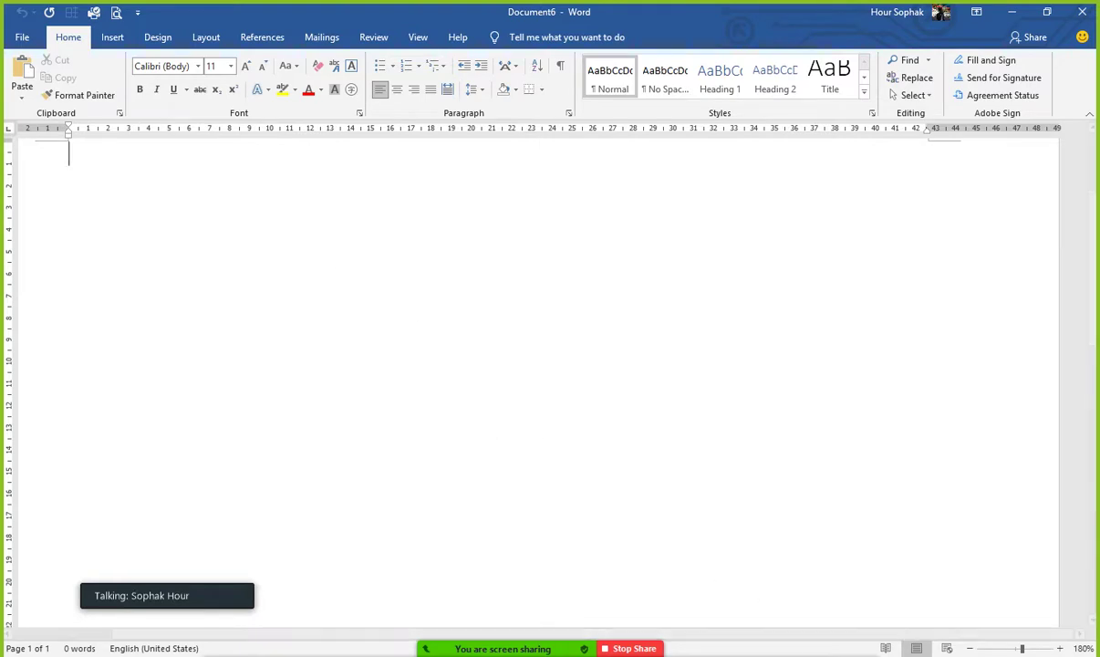
left_click(970, 649)
left_click(970, 649)
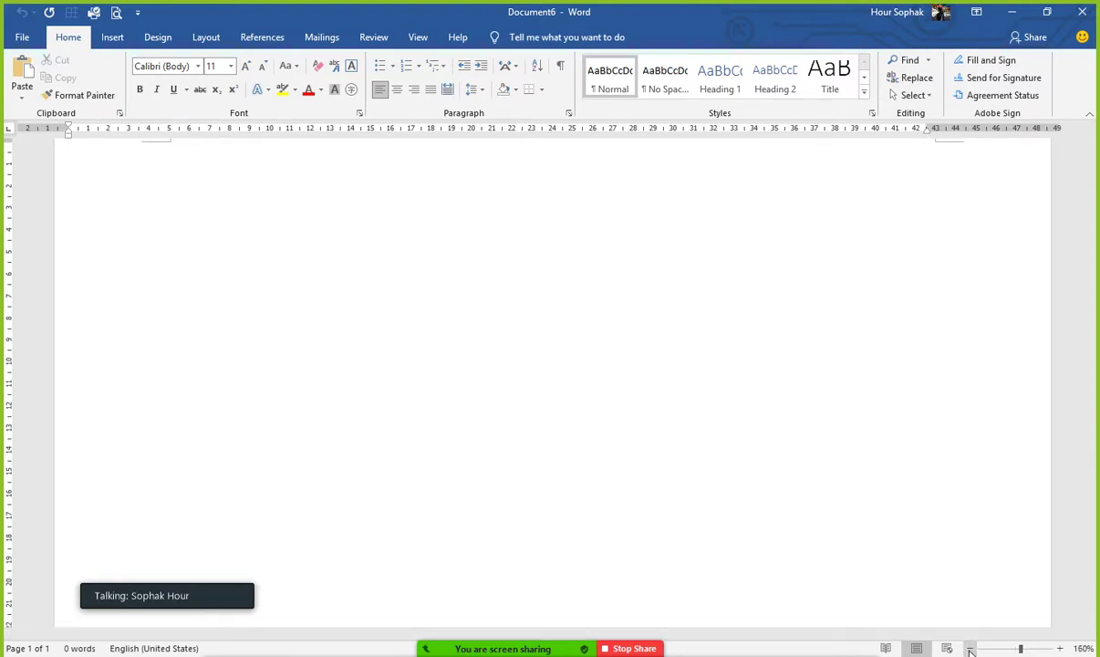
left_click(970, 649)
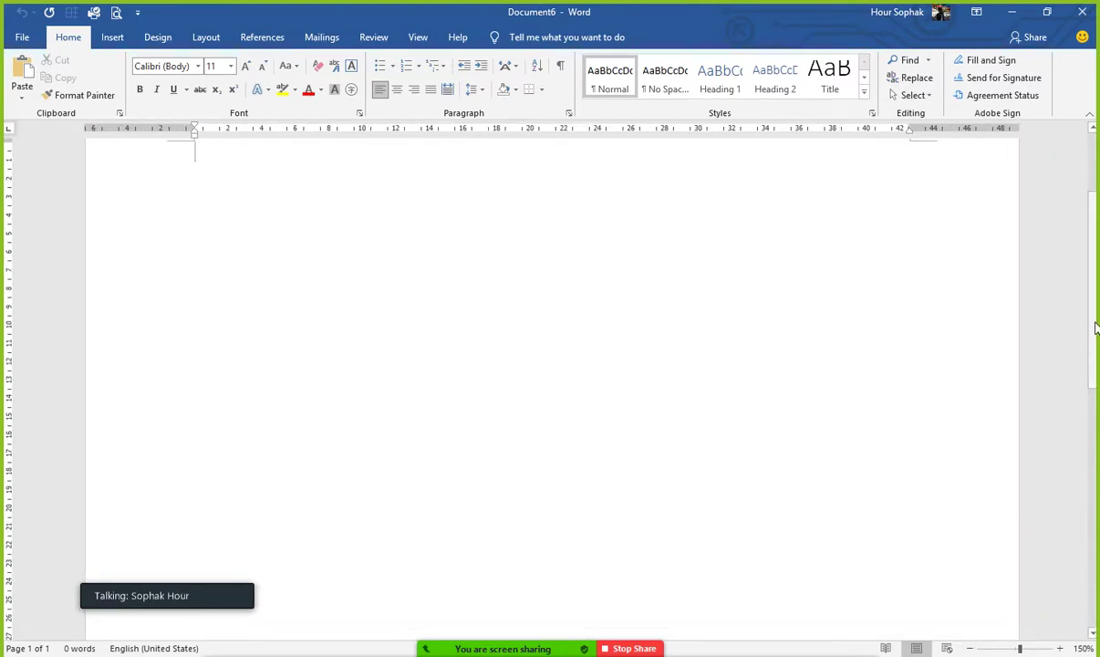
scroll(1096, 327, "up", 2)
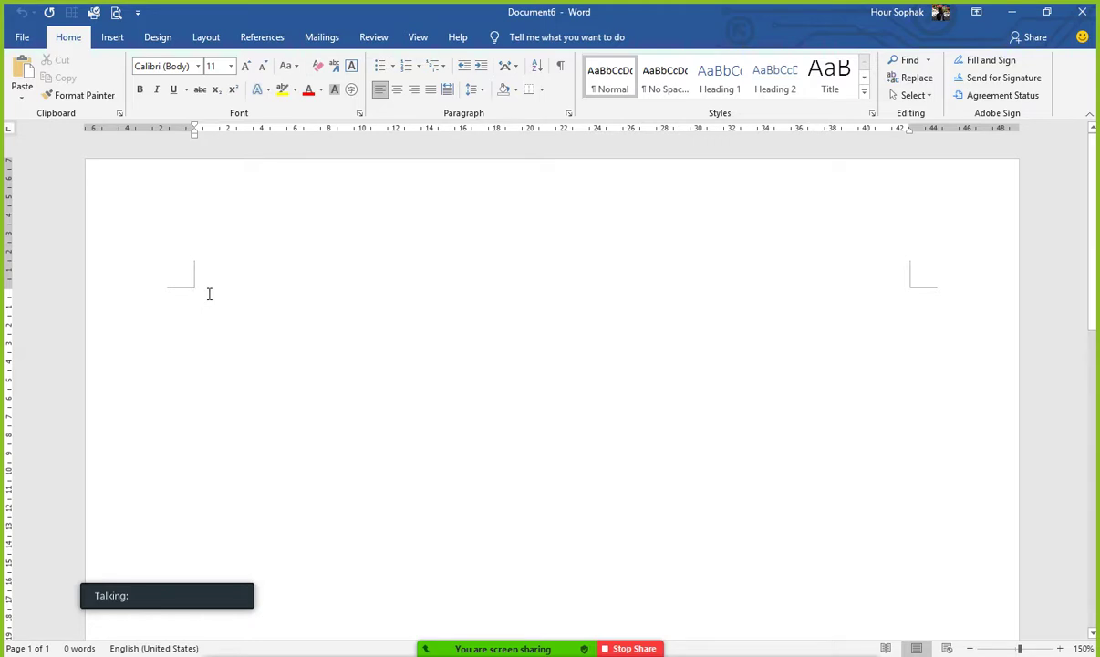
left_click(1059, 649)
left_click(1059, 649)
left_click(1059, 649)
left_click(1059, 648)
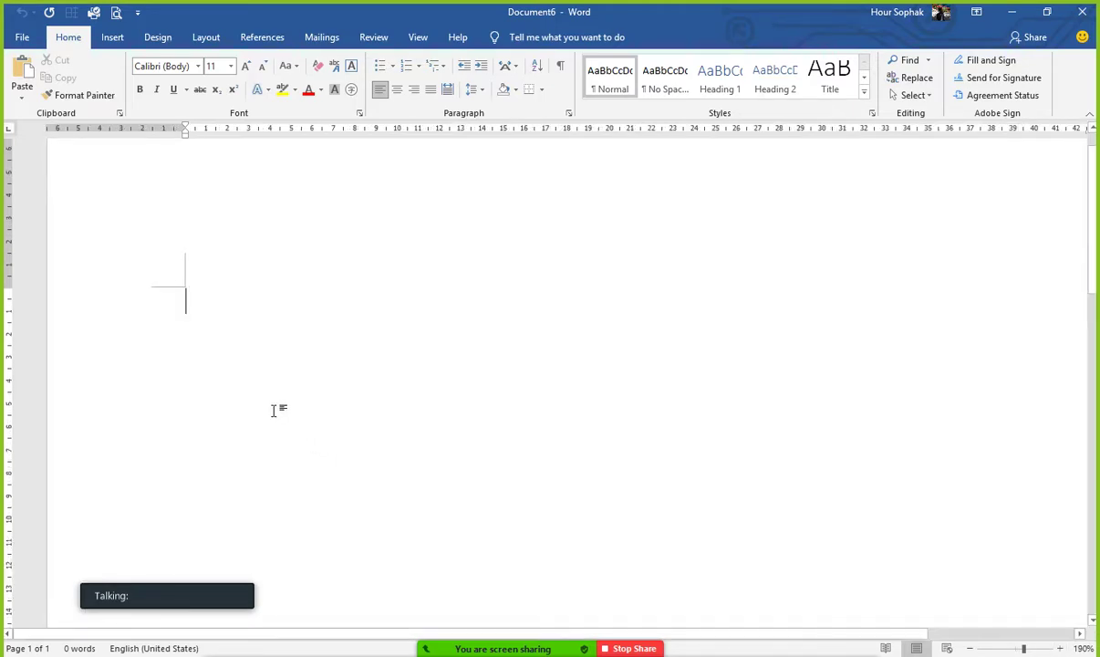
Enter djjfhjhj on the first line, erase it, and write dkjfkdlafjdkfjsjflksfjsfjslls in its place.
double_click(200, 300)
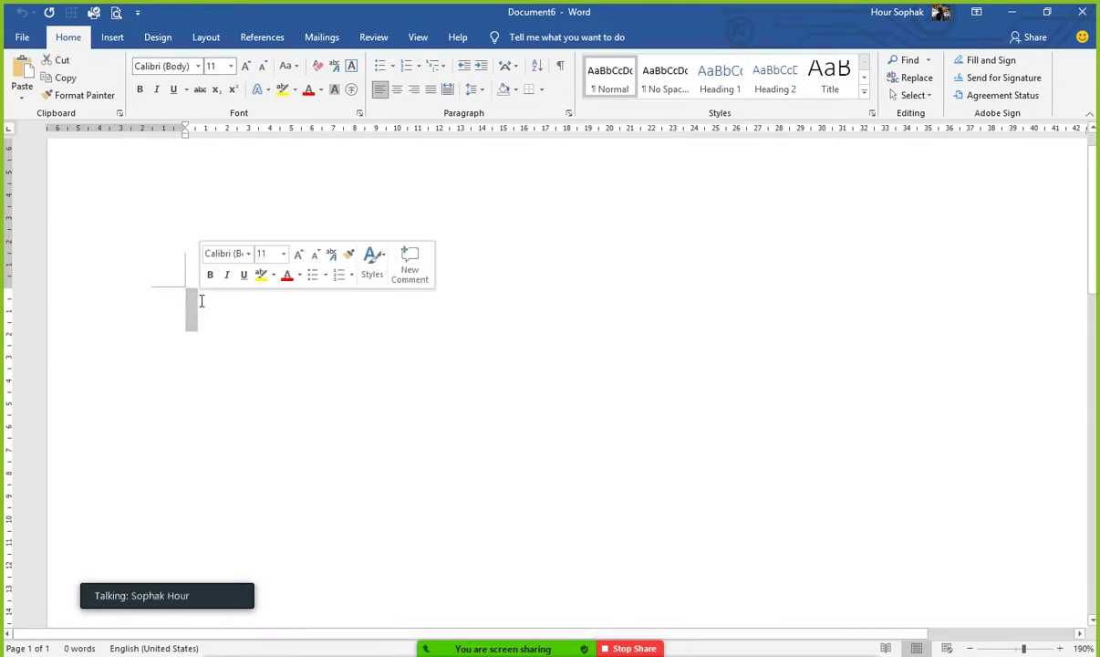
type("djjfhjhj")
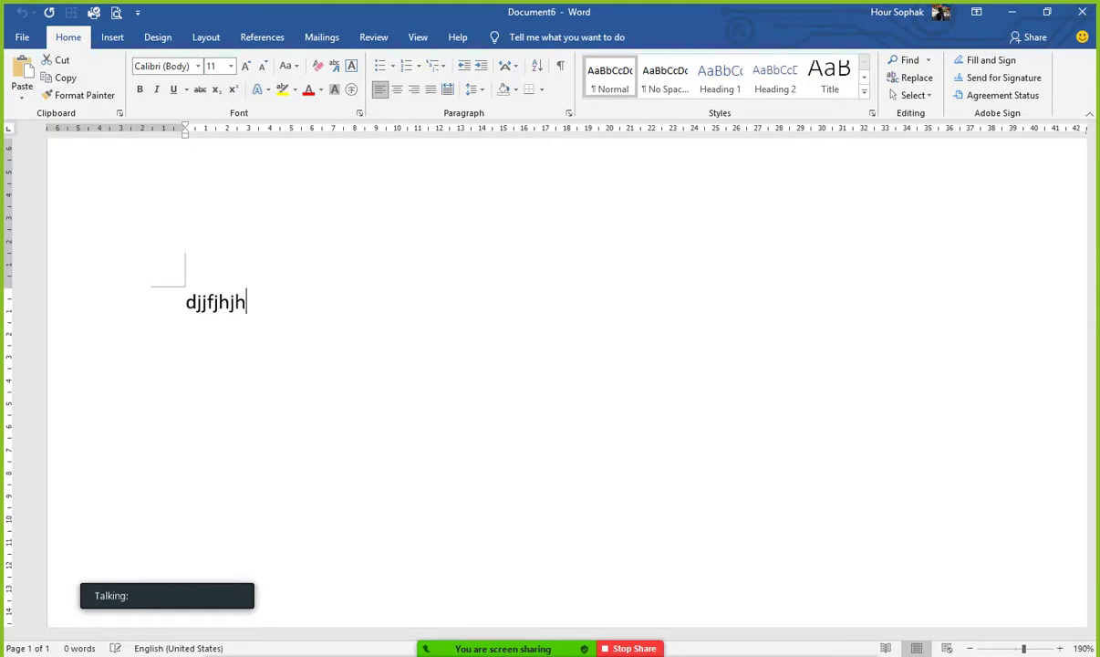
key("BackSpace")
key("BackSpace")
key("BackSpace")
key("BackSpace")
key("BackSpace")
key("BackSpace")
key("BackSpace")
key("BackSpace")
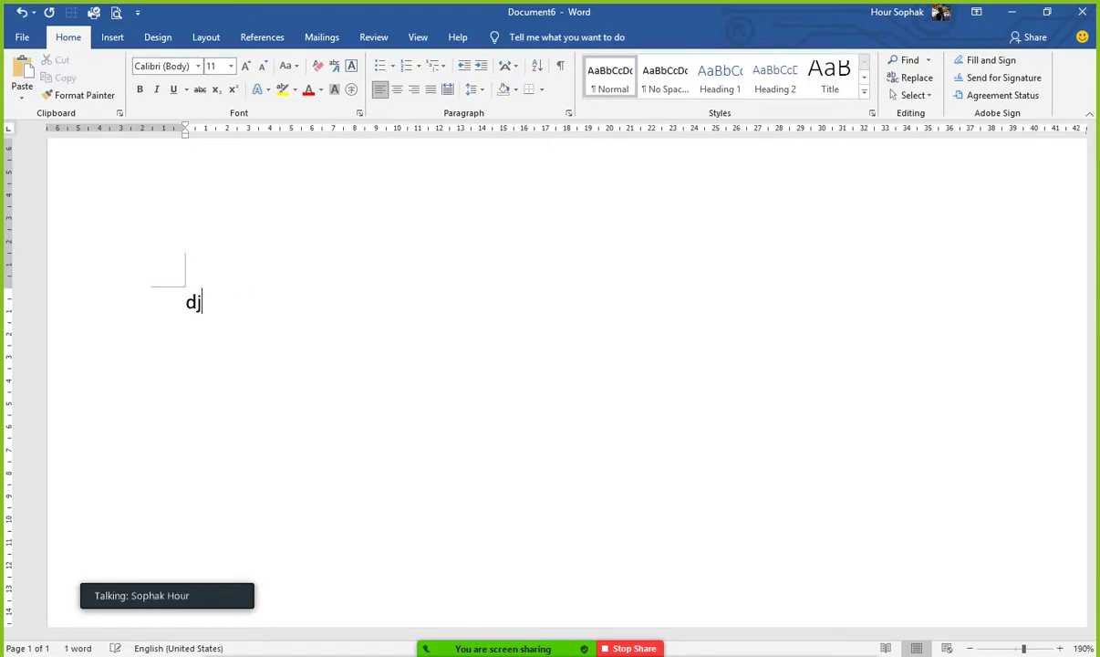
type("dkjfkdlafjdkfjsjflksfjsfjslls")
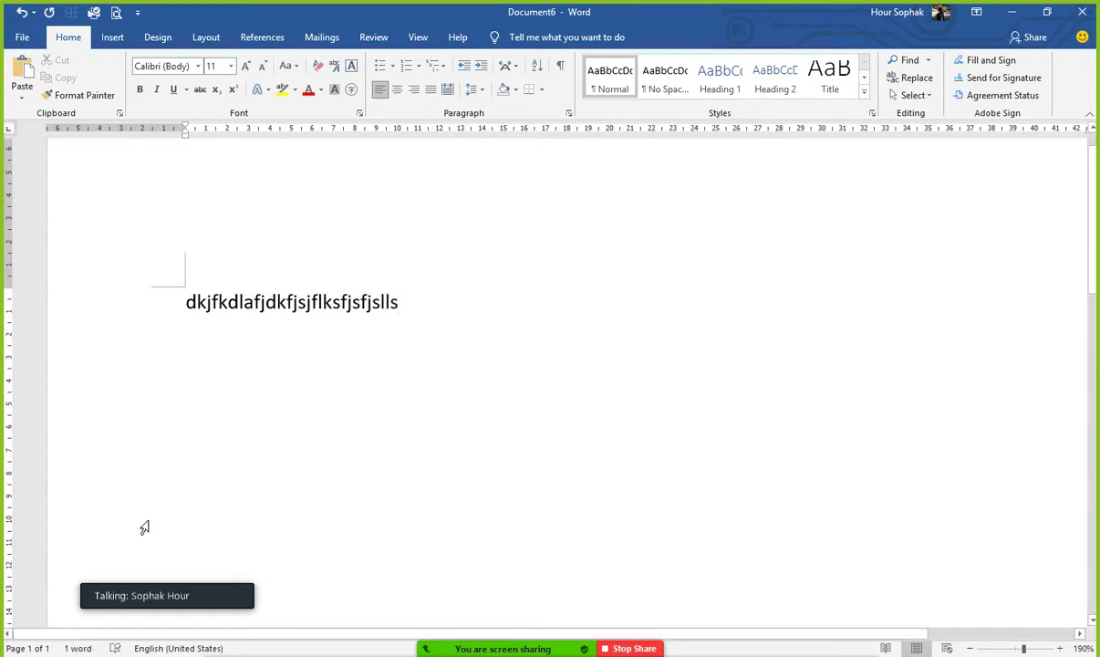
Show word 2010.pdf in Acrobat Reader and the Rapid Typing lesson, returning to the Word document after each.
mouse_move(670, 634)
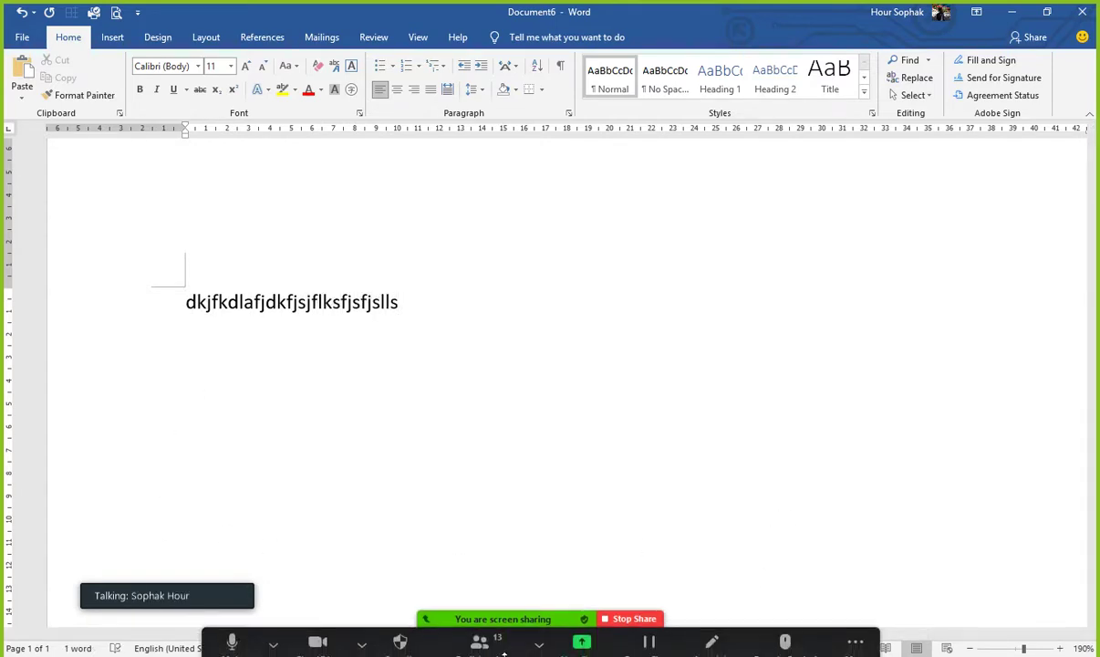
key("alt+Tab")
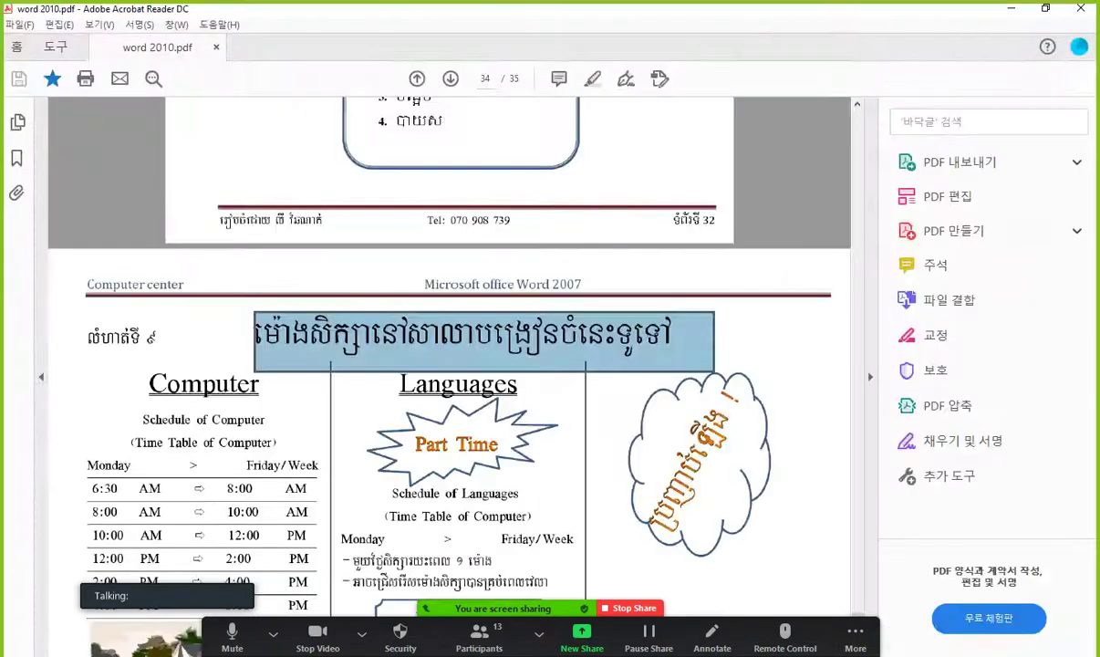
key("alt+Tab")
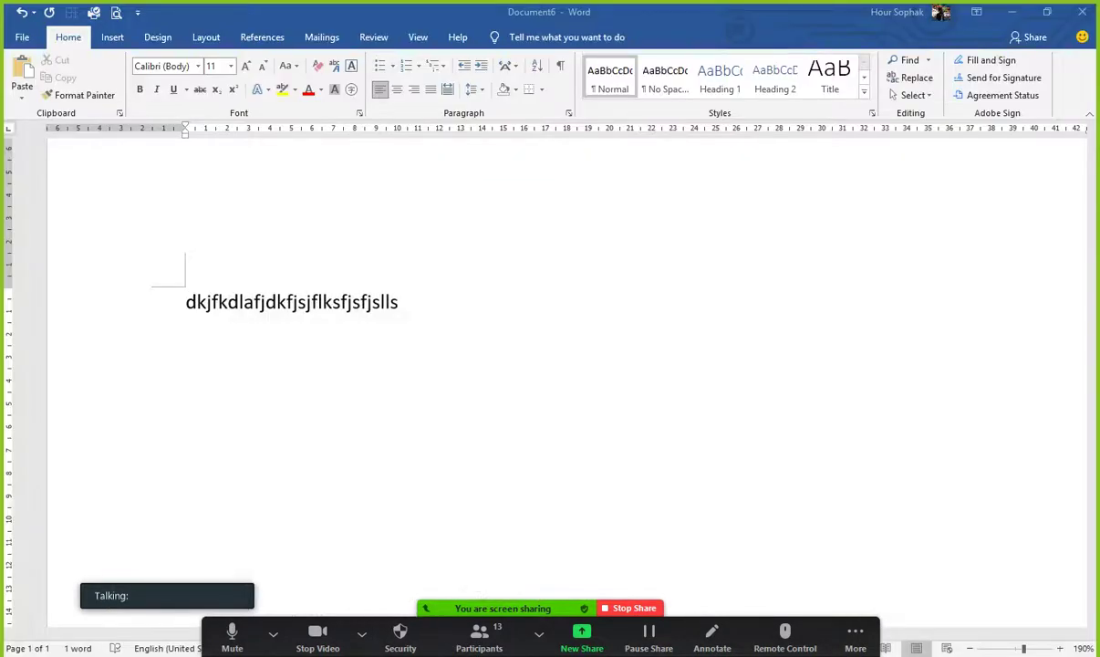
key("alt+Tab")
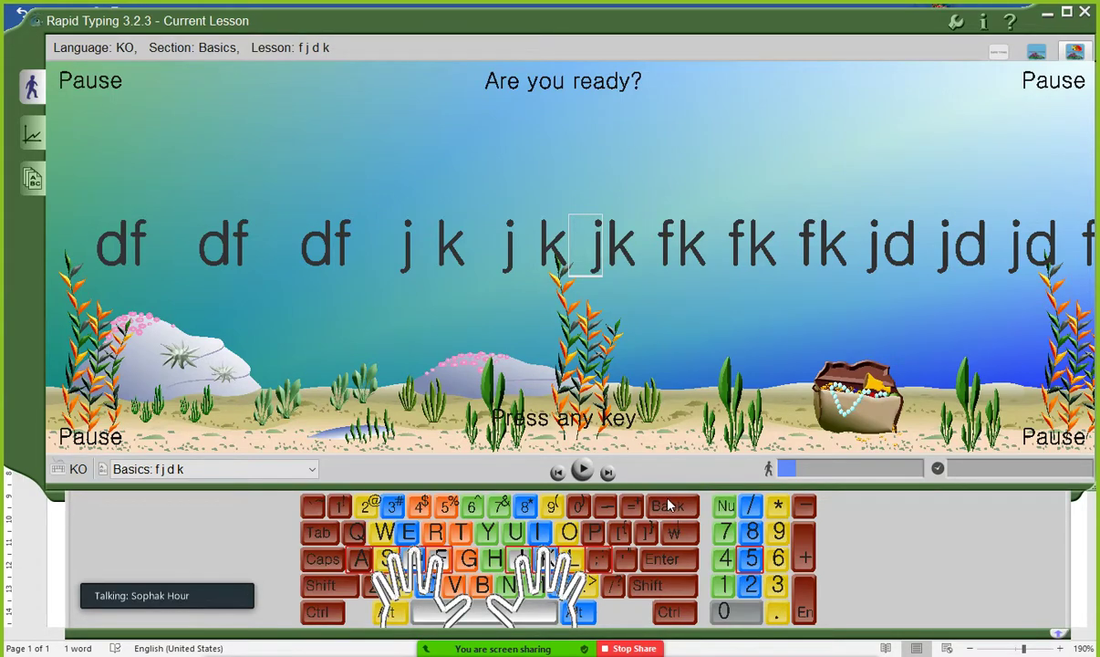
key("alt+Tab")
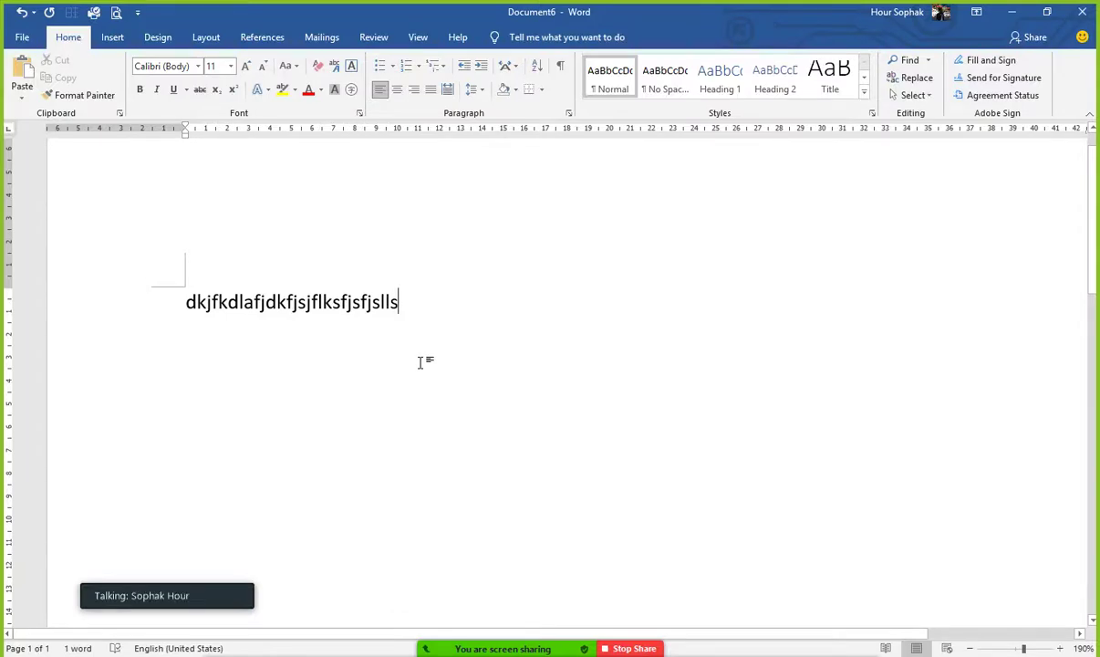
Erase the last 16 characters of the text line one by one, leaving dkjfkdlafjdkf.
key("BackSpace")
key("BackSpace")
key("BackSpace")
key("BackSpace")
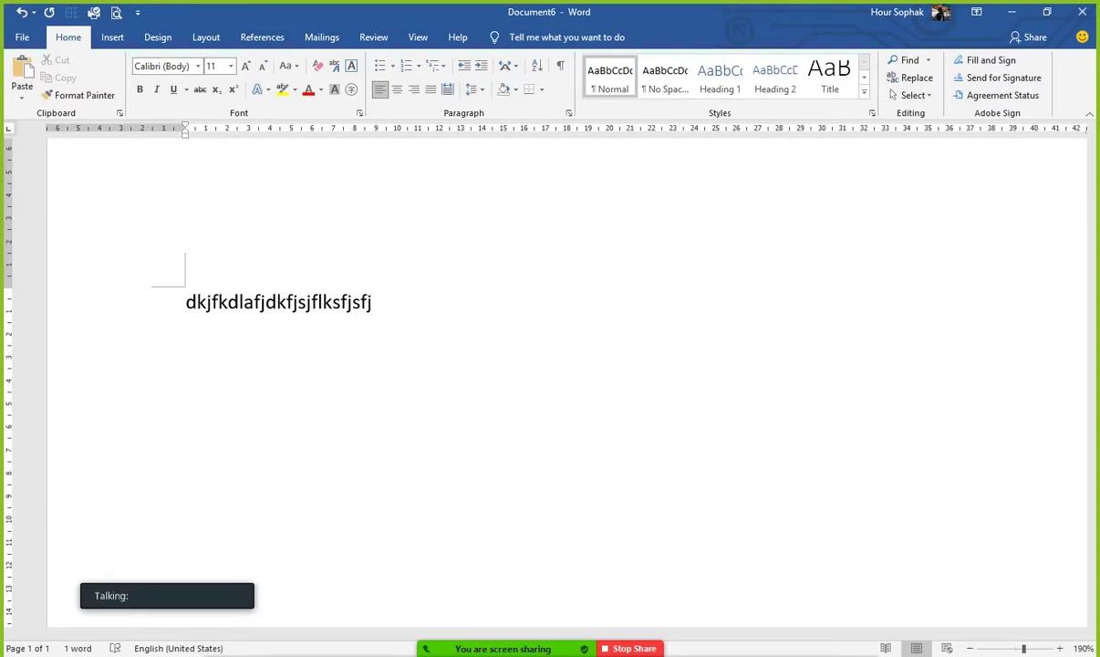
key("BackSpace")
key("BackSpace")
key("BackSpace")
key("BackSpace")
key("BackSpace")
key("BackSpace")
key("BackSpace")
key("BackSpace")
key("BackSpace")
key("BackSpace")
key("BackSpace")
key("BackSpace")
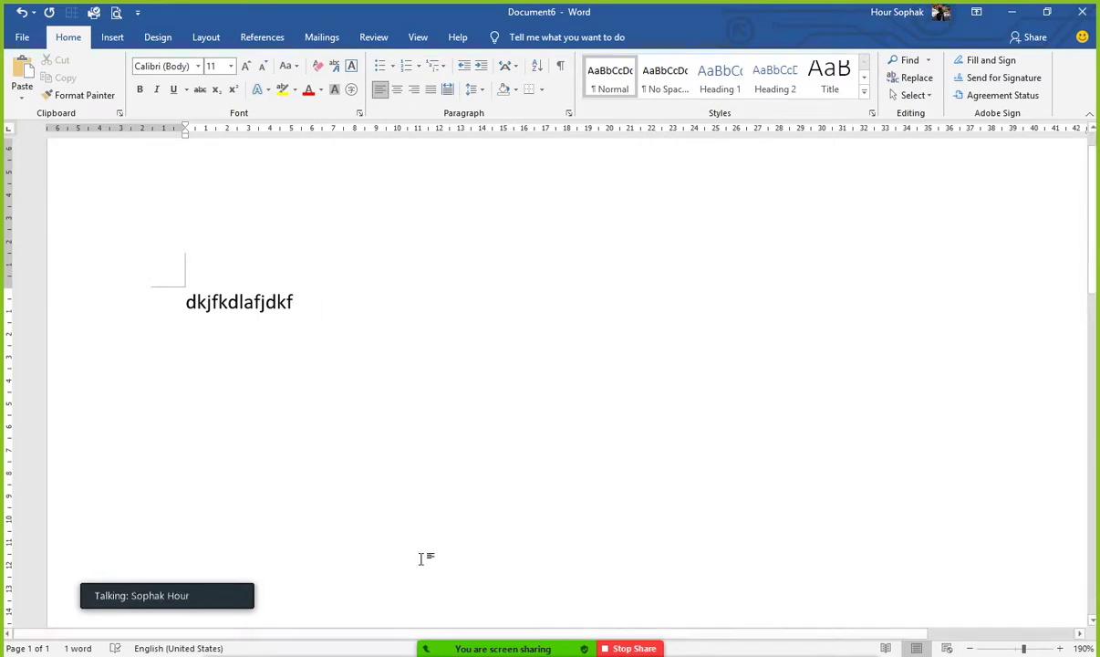
Switch to the Rapid Typing lesson and minimize its window to return to the Word document.
key("alt+Tab")
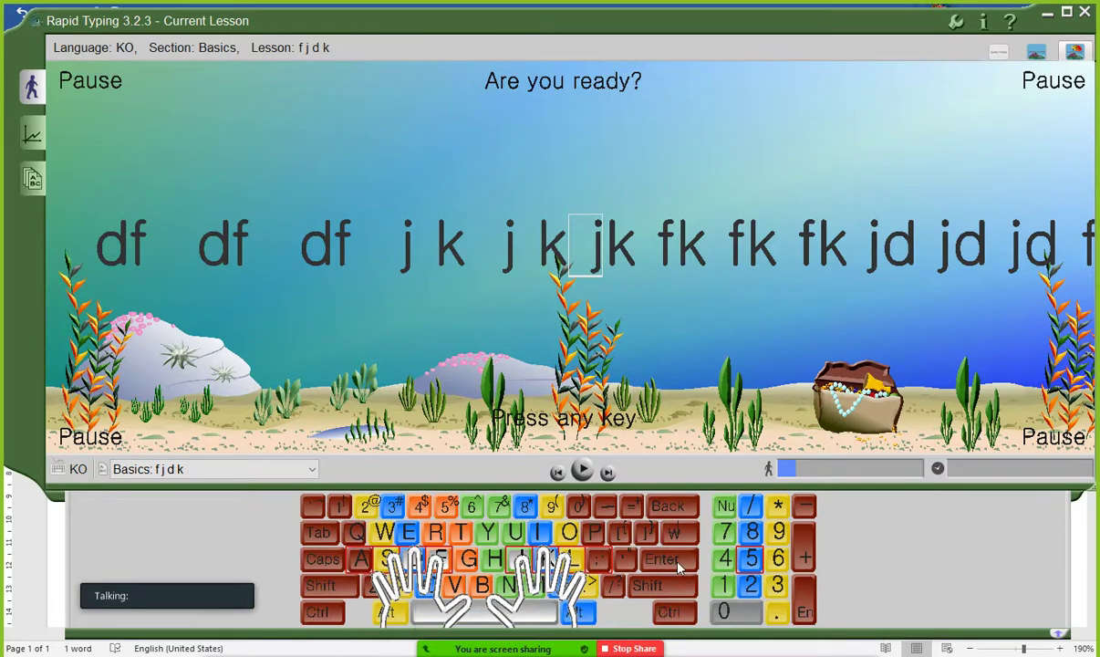
left_click(1048, 13)
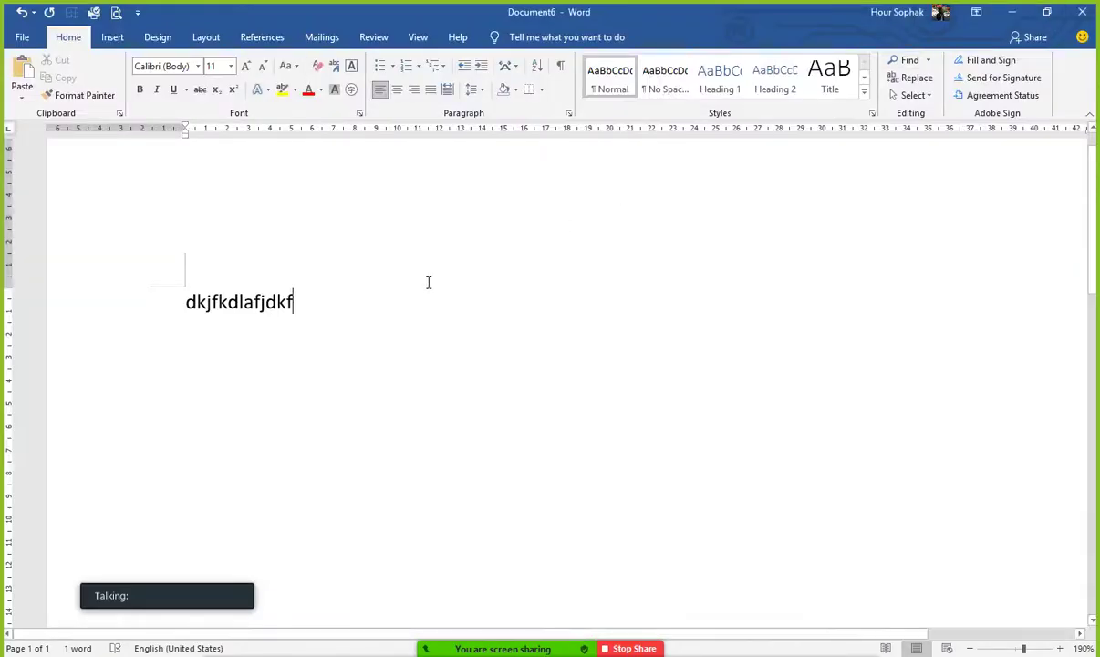
Add the line fgfhfhgfghfhgfh below the first line and start a third line.
key("Return")
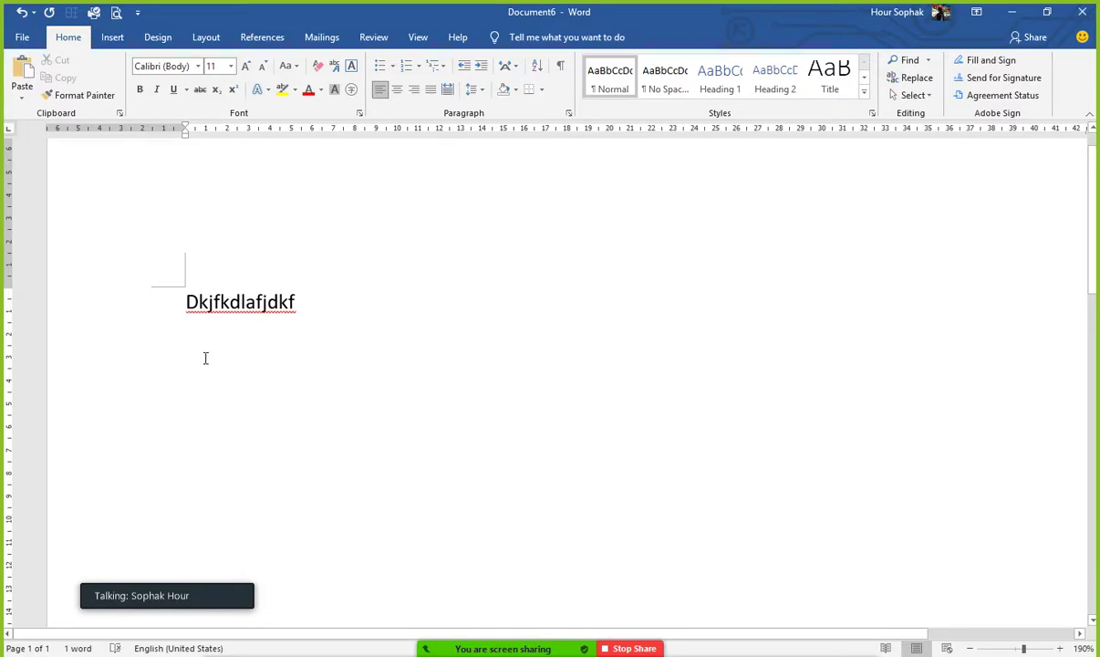
left_click(1059, 647)
left_click(1059, 647)
left_click(1059, 647)
left_click(1059, 648)
left_click(1059, 647)
left_click(1059, 647)
left_click(1059, 647)
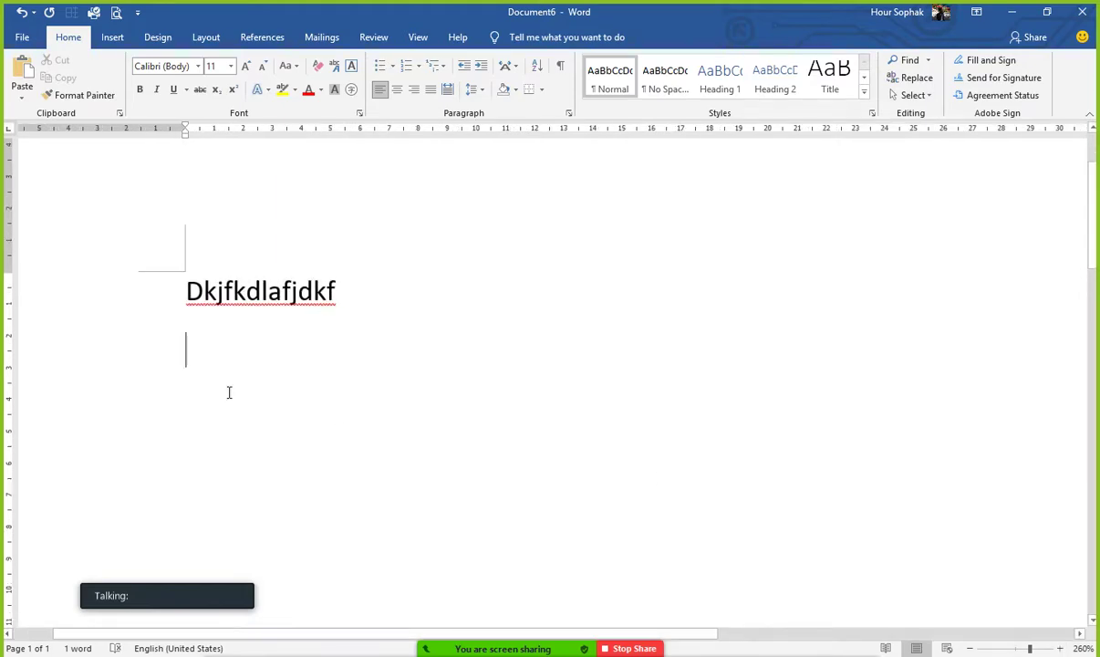
type("fg")
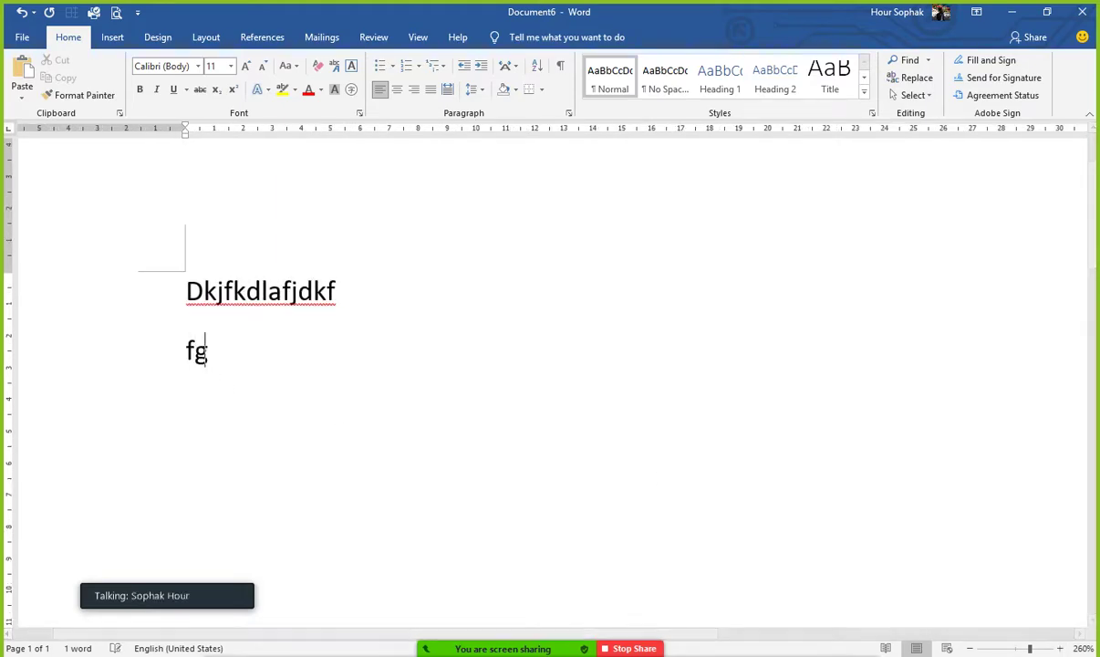
type("fhfhgfghfhgfh")
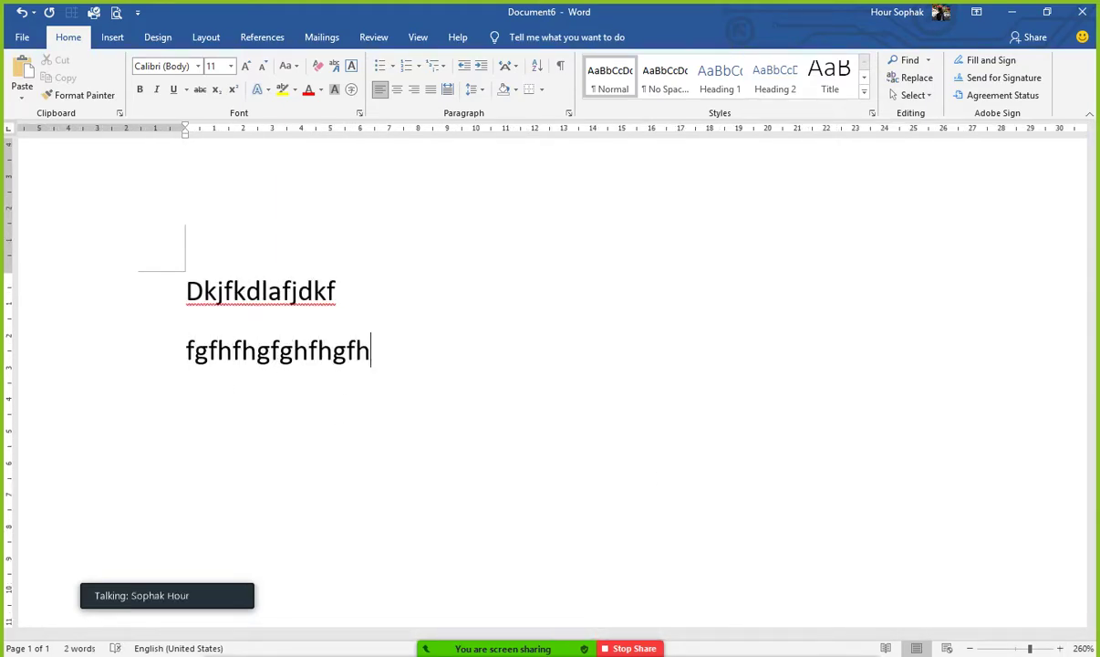
key("Return")
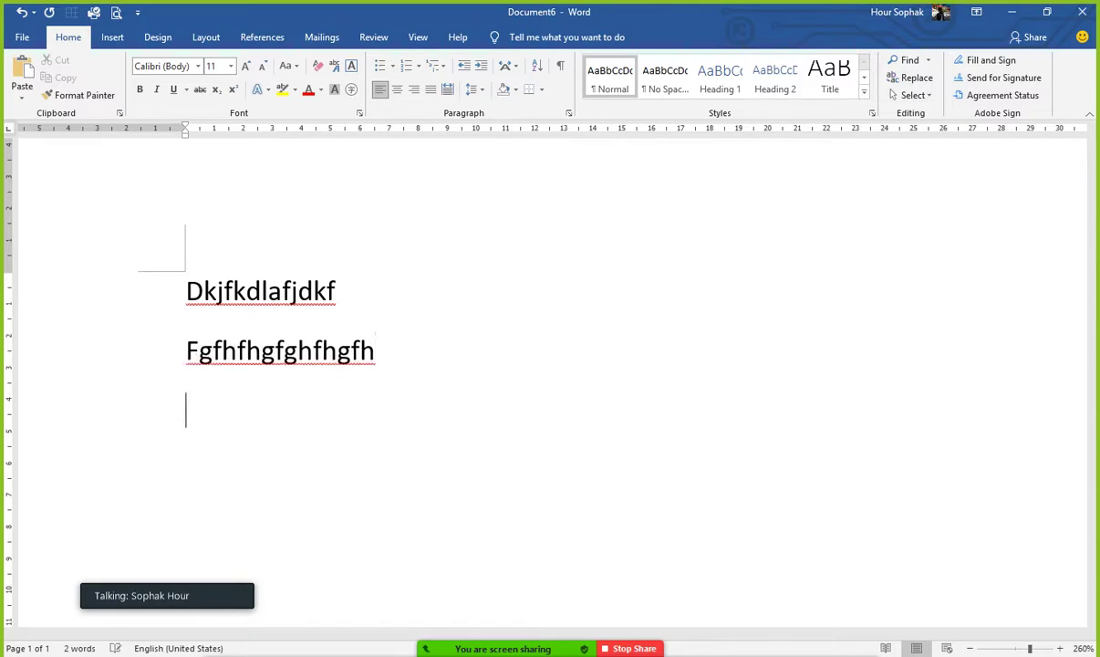
Write three more lines: fhfghfghfghfhgfghfhgfhgfhgfh, hgfghfghfgh and hgfghfhgfhgfgh.
type("fhfghfg")
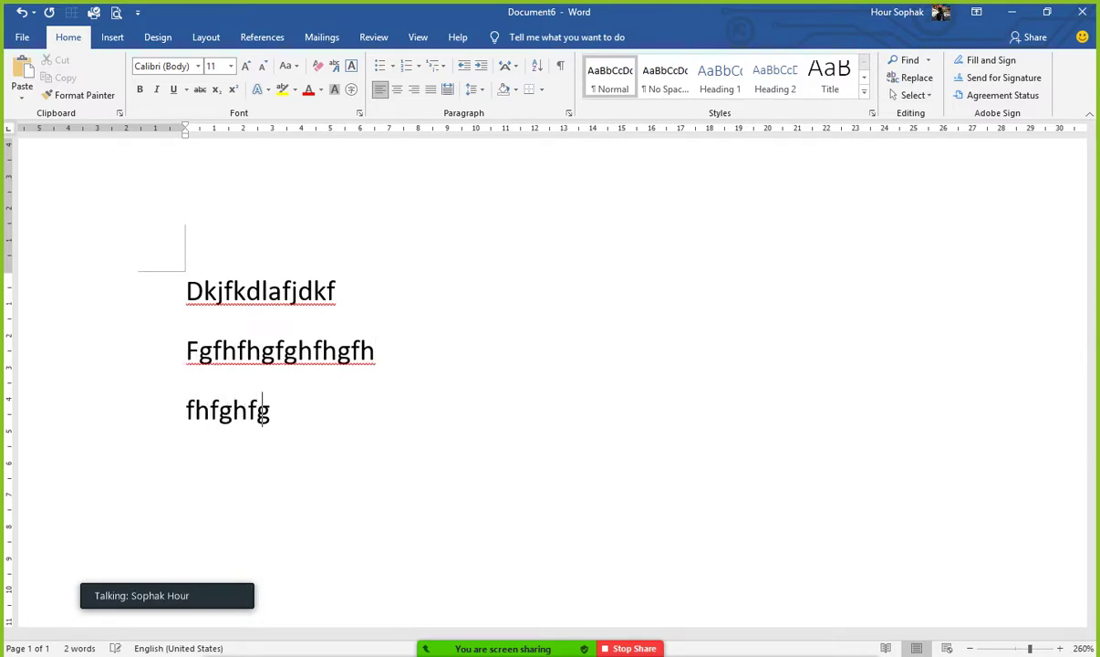
type("hfghfhgfghfhgfhgfhgfh")
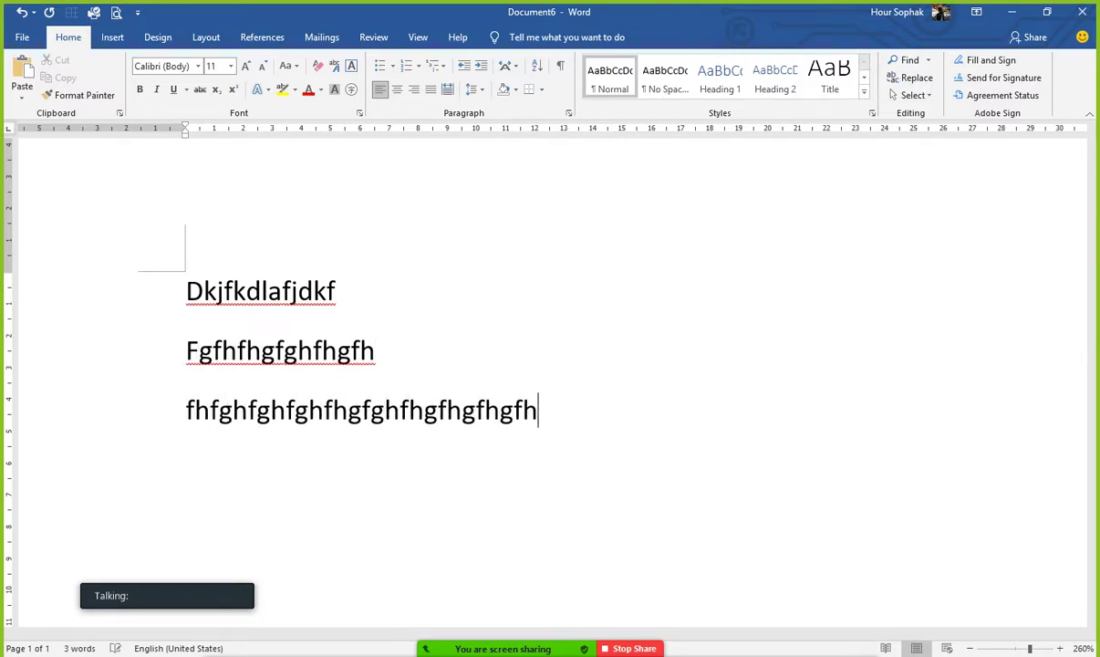
key("Return")
type("hgfghfghfgh")
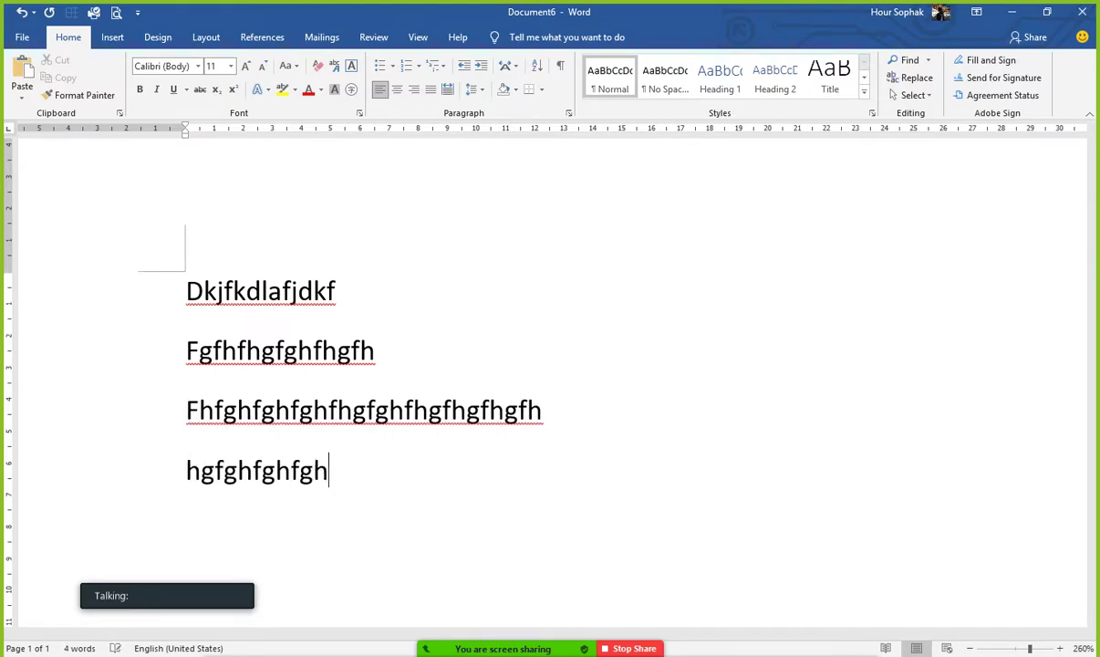
key("Return")
type("hgfghfhgfhgfgh")
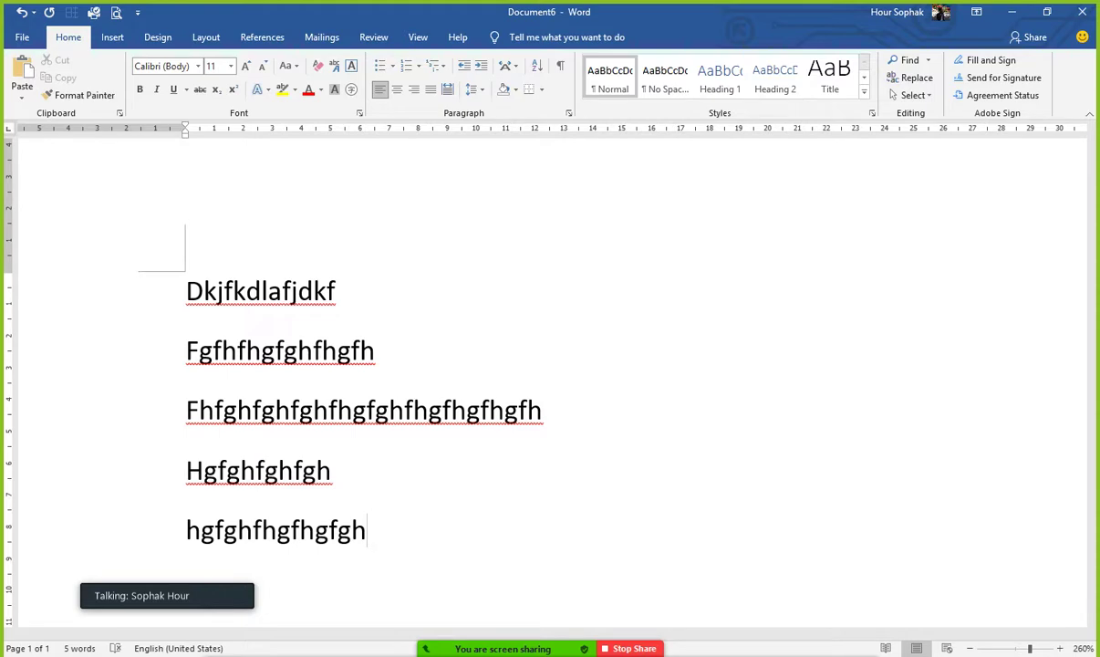
Erase the fifth line character by character and delete the other four lines as one selection.
key("BackSpace")
key("BackSpace")
key("BackSpace")
key("BackSpace")
key("BackSpace")
key("BackSpace")
key("BackSpace")
key("BackSpace")
key("BackSpace")
key("BackSpace")
key("BackSpace")
key("BackSpace")
key("BackSpace")
key("BackSpace")
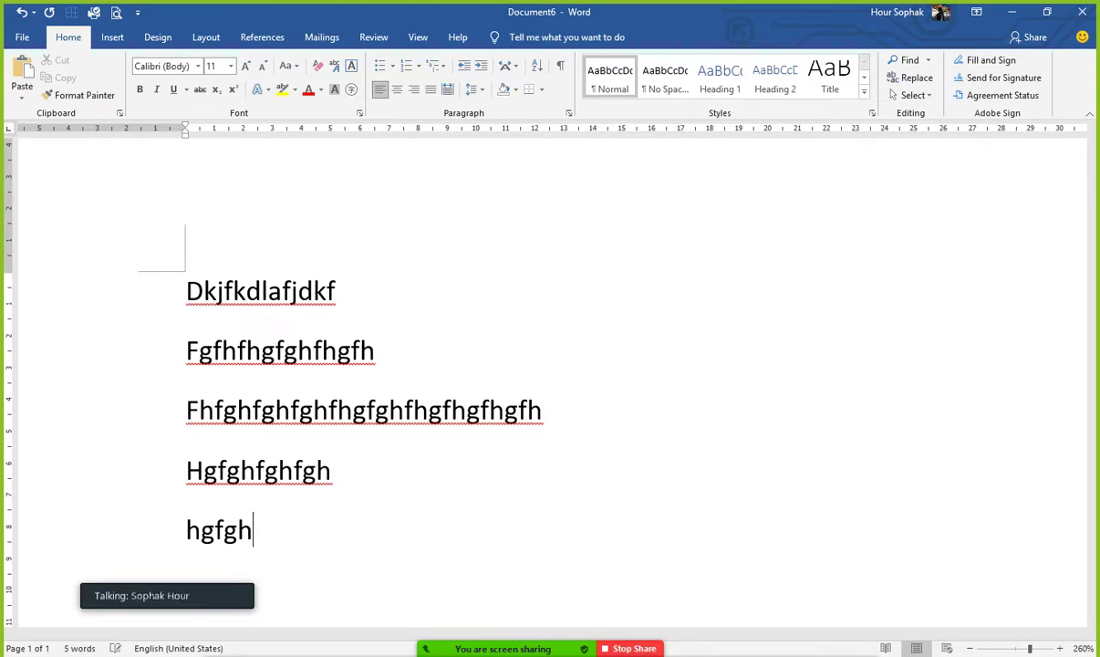
key("BackSpace")
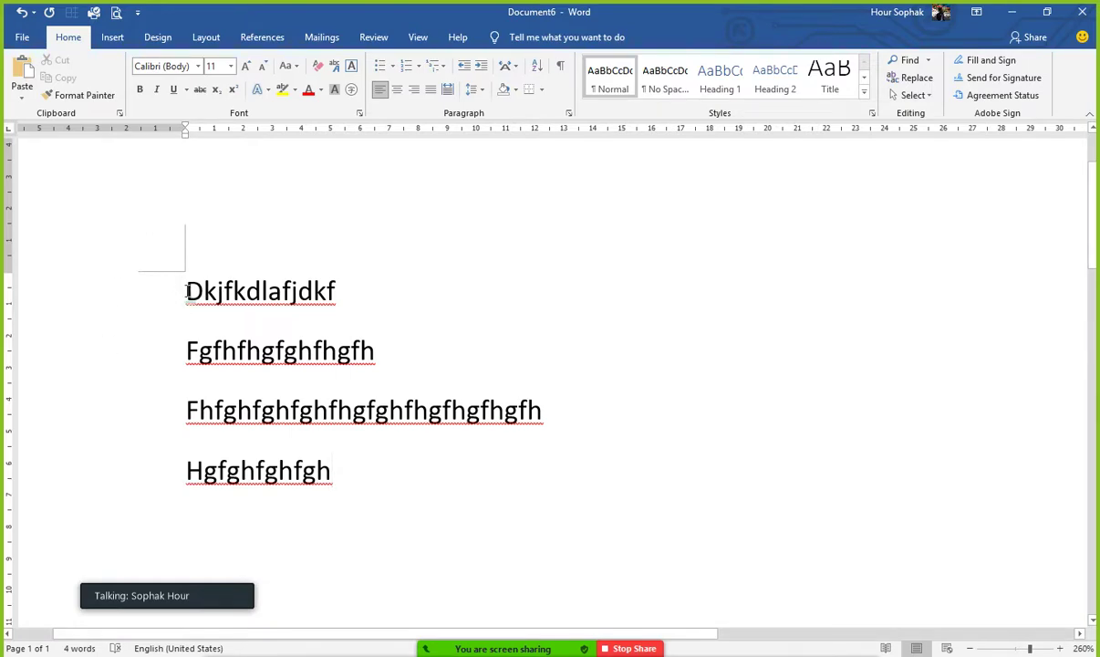
left_click_drag(187, 290, 425, 474)
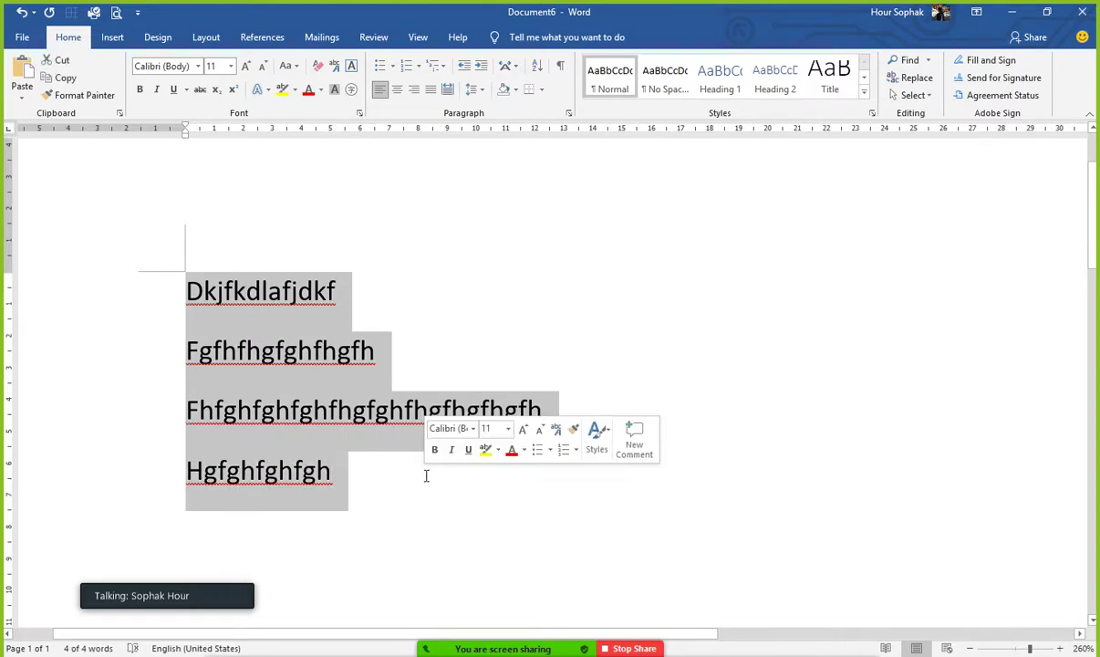
key("BackSpace")
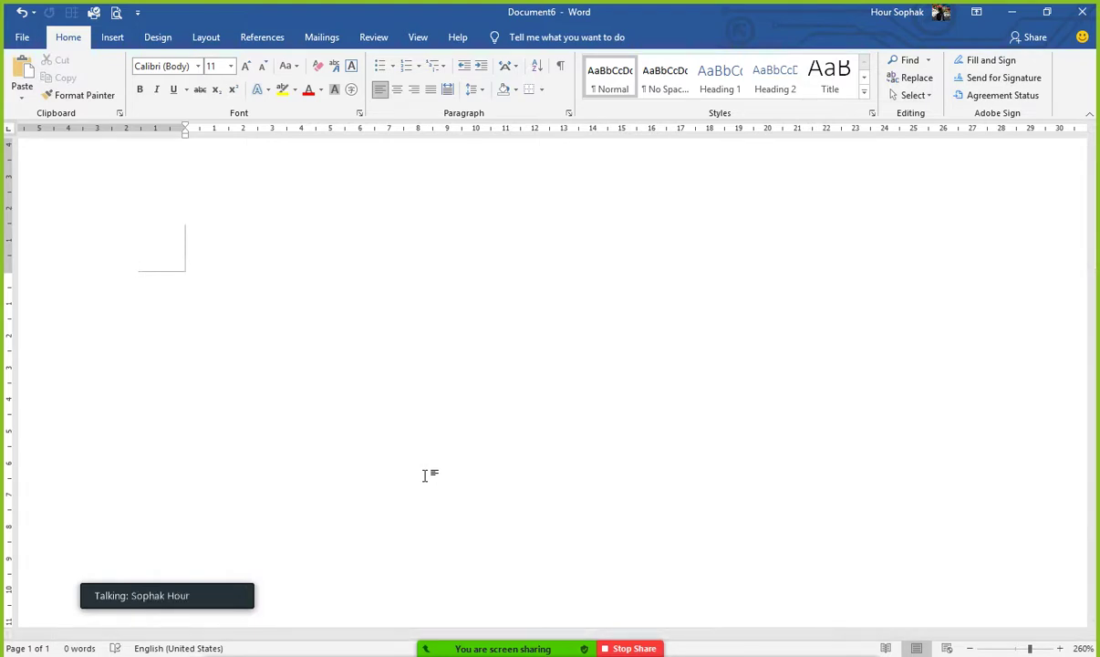
Write fghfhfhg in the emptied document, erase it, and enter jjjdkfjkdjfjskjfkd instead.
type("fghfhfhg")
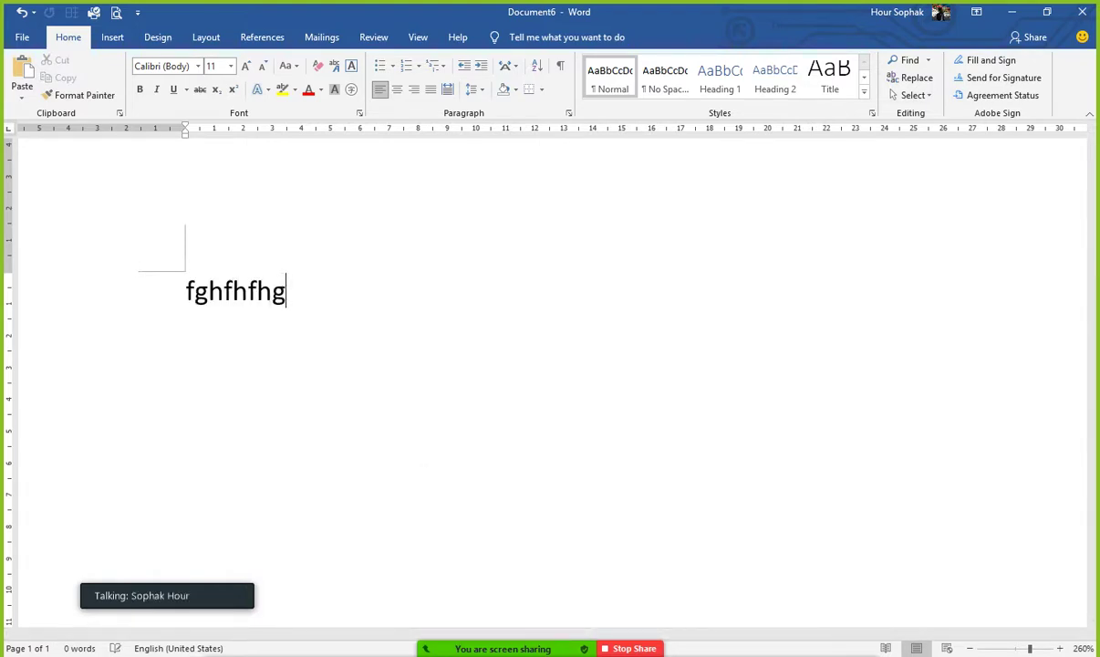
key("BackSpace")
key("BackSpace")
key("BackSpace")
key("BackSpace")
key("BackSpace")
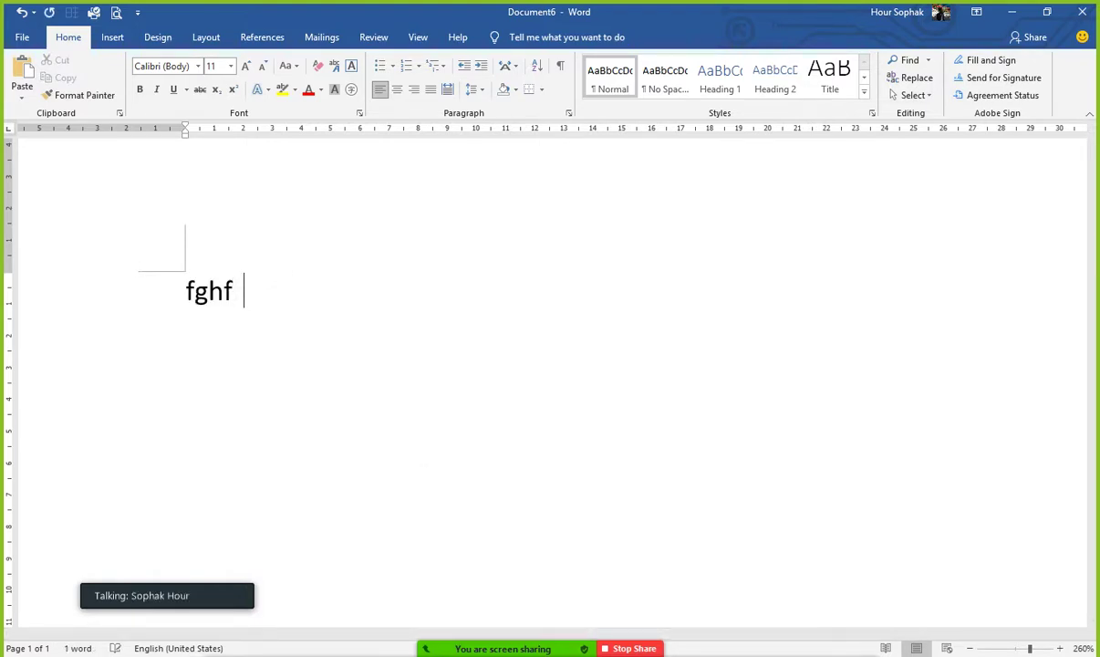
key("BackSpace")
key("BackSpace")
key("BackSpace")
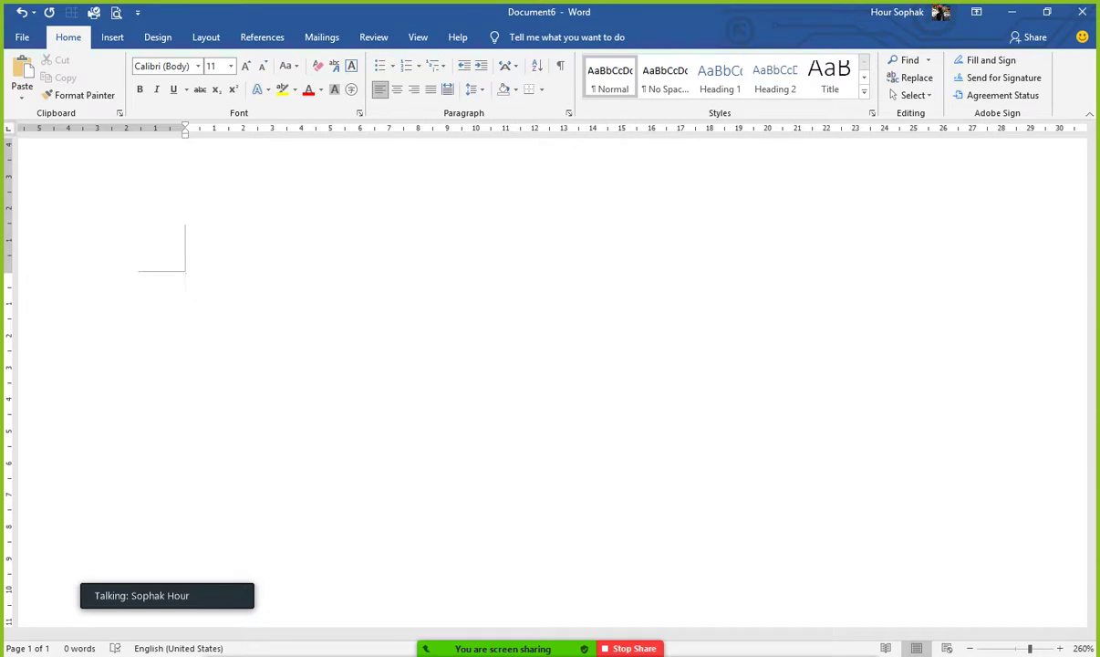
type("jjjdkfjkdjfjskjfkd")
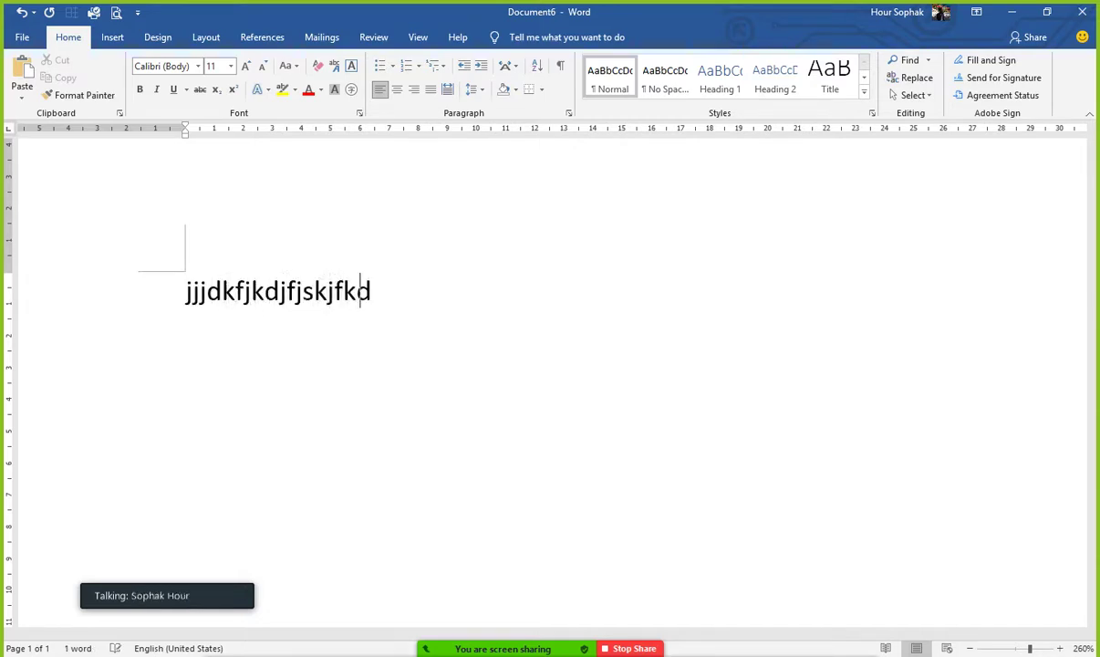
Erase the last six characters of the line one by one and delete the remaining text as one selection.
key("BackSpace")
key("BackSpace")
key("BackSpace")
key("BackSpace")
key("BackSpace")
key("BackSpace")
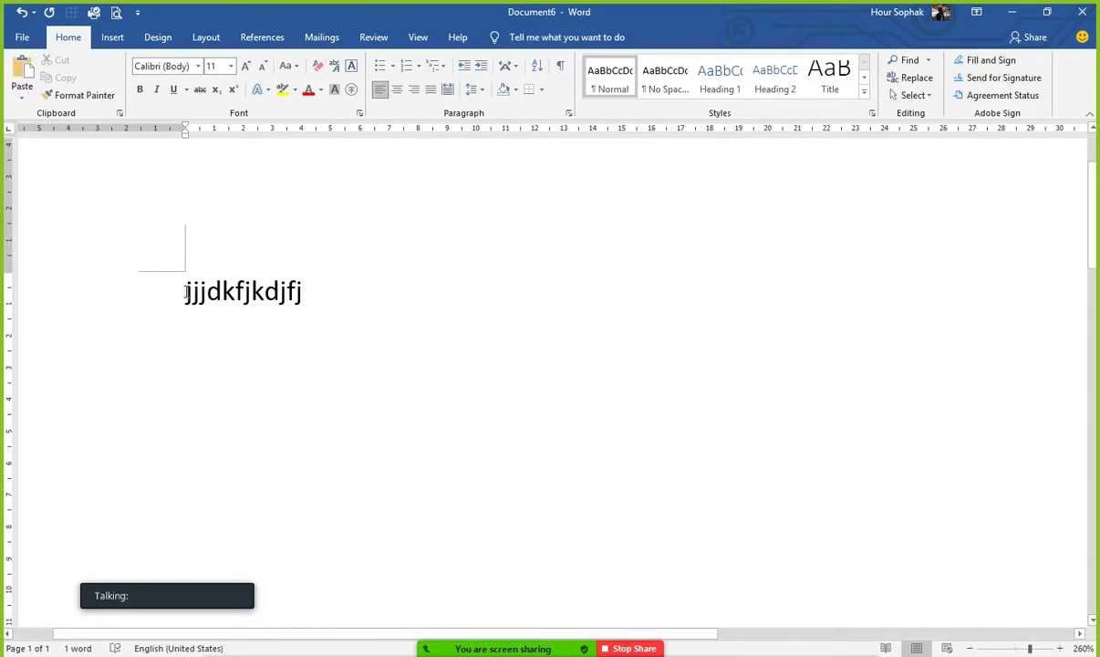
left_click_drag(186, 292, 356, 309)
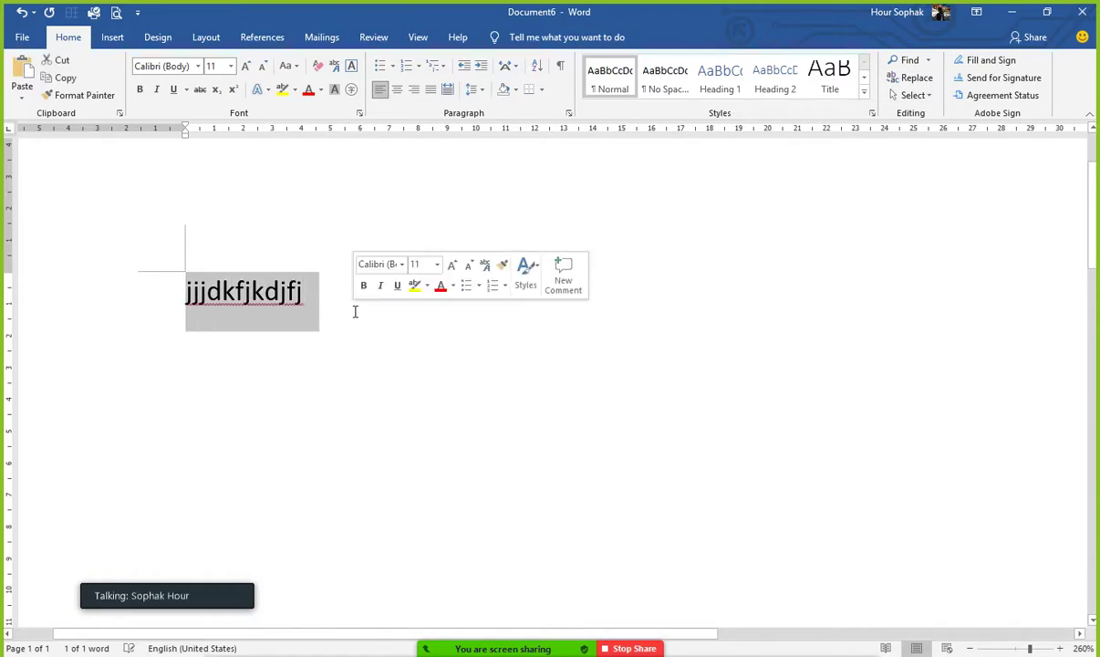
key("Delete")
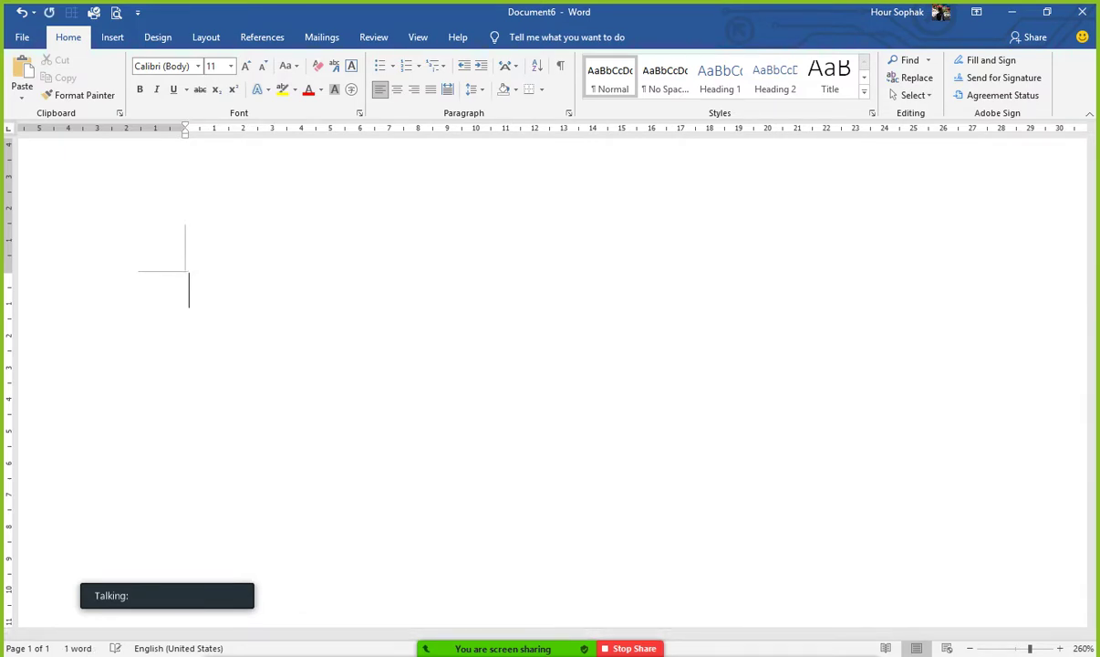
Write "I love you" in the emptied document.
type("I love ")
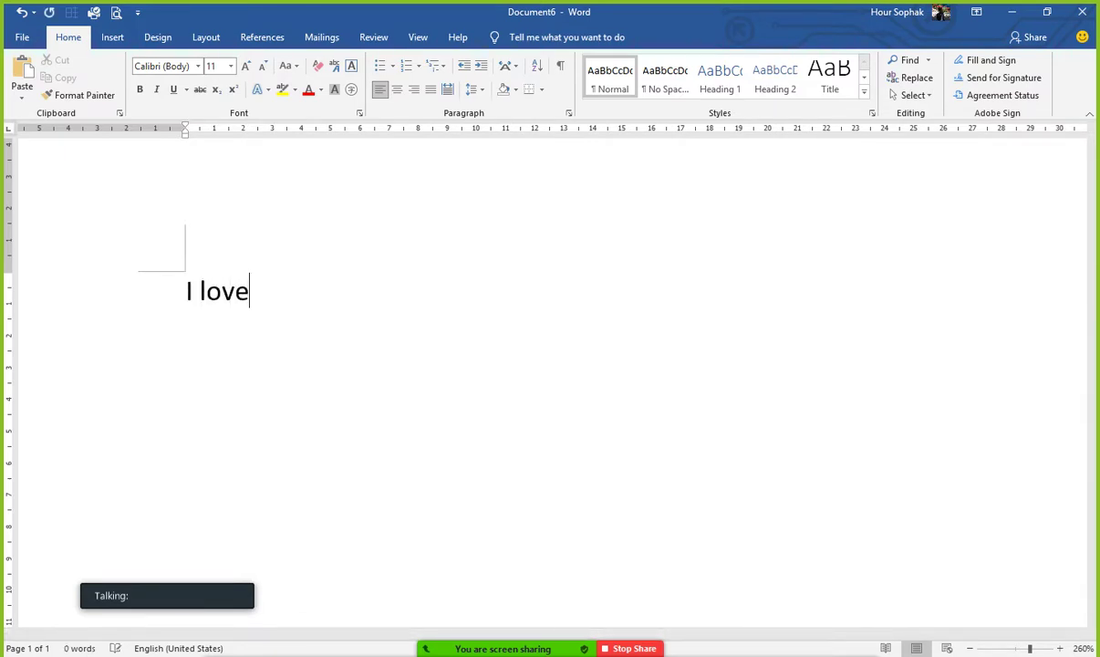
type("you")
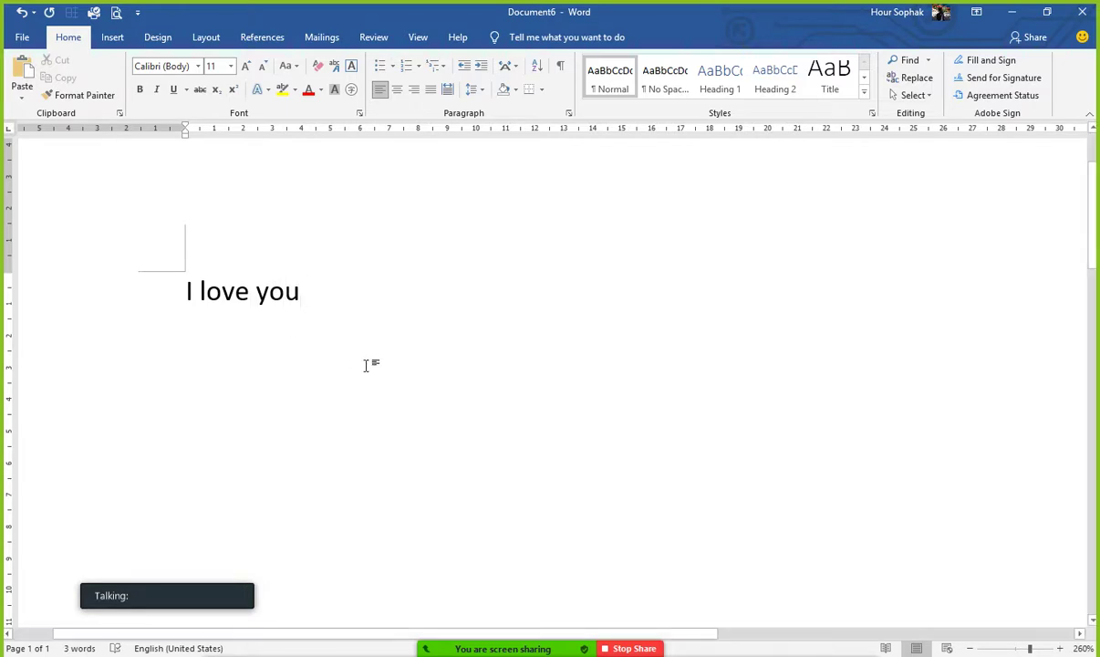
left_click(1060, 648)
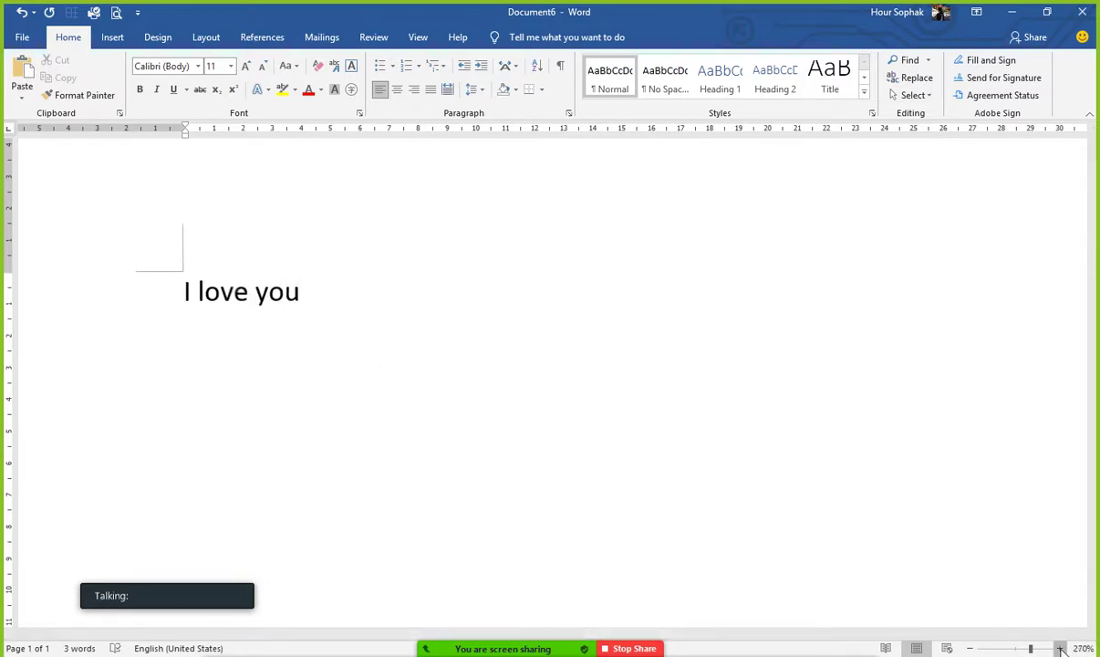
left_click(1060, 648)
left_click(1060, 649)
left_click(1060, 649)
left_click(1059, 649)
left_click(1060, 648)
left_click(1060, 648)
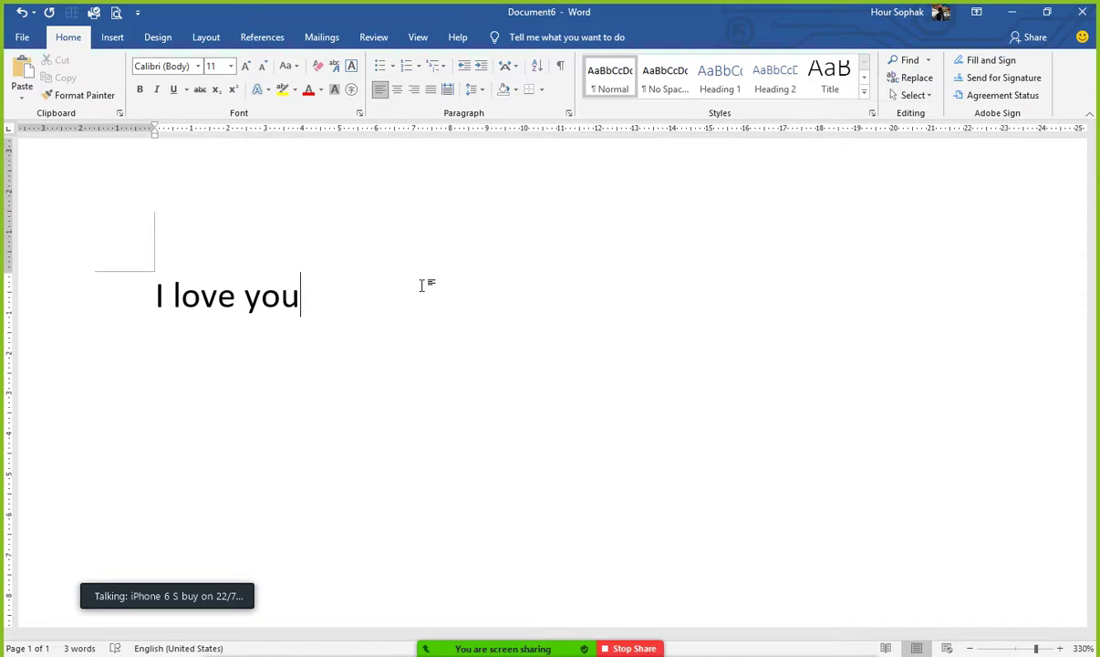
Append vghvhgfghfghfhgfghfhfhgfh directly after "I love you" and delete the resulting long last word as one selection.
type("vghvhgfghfghfhgfghfhfhgfh")
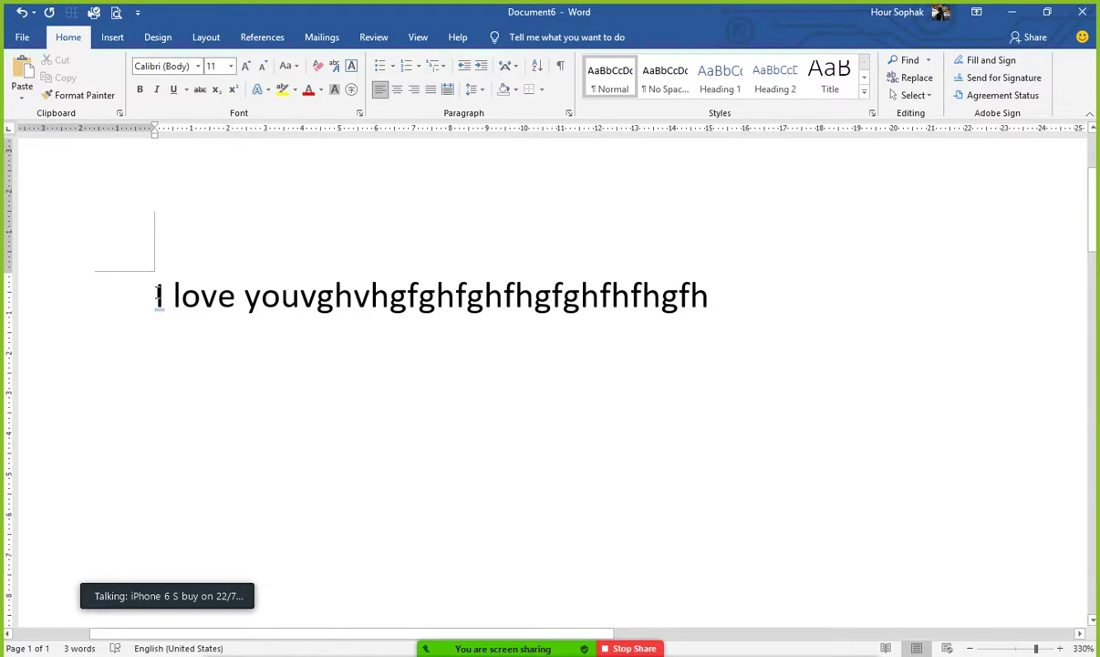
left_click_drag(158, 294, 778, 344)
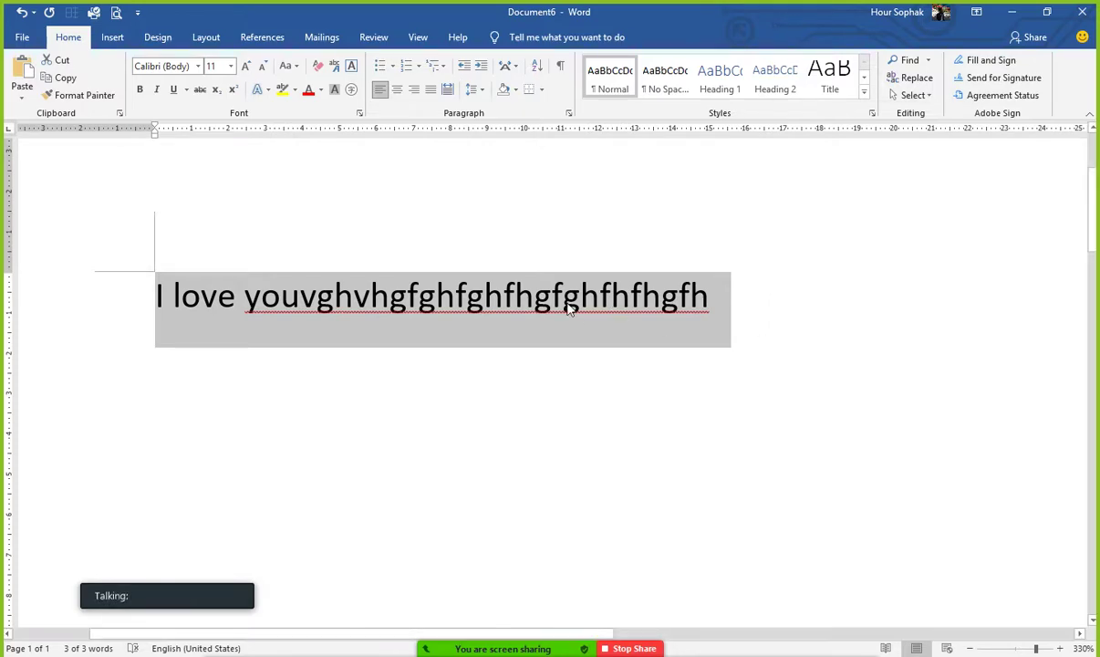
left_click(388, 299)
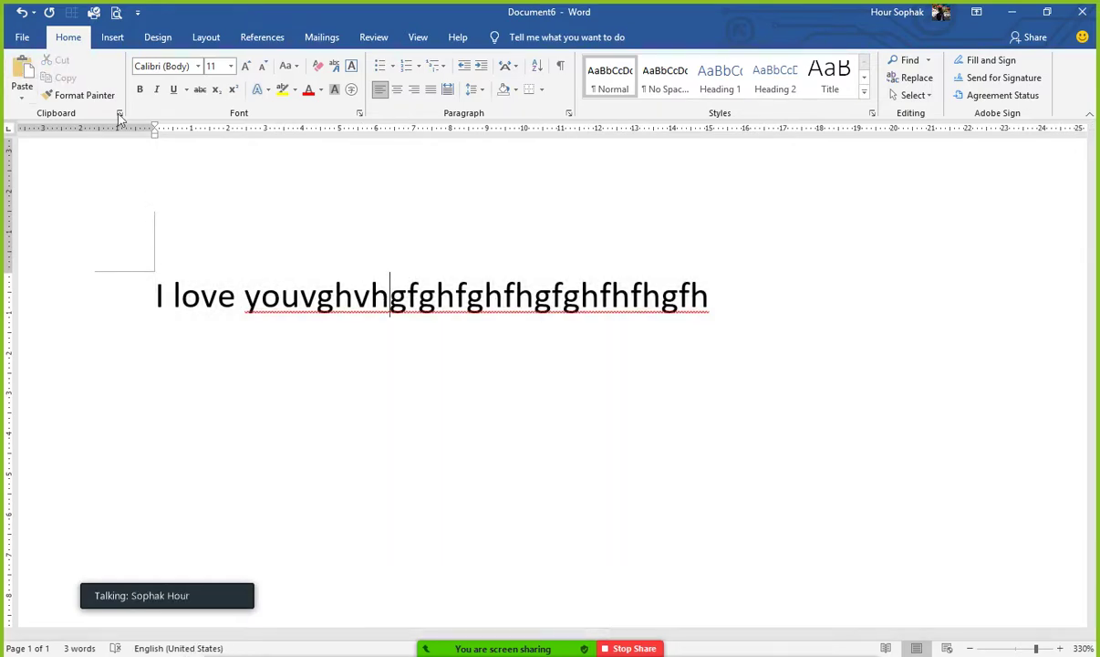
double_click(268, 304)
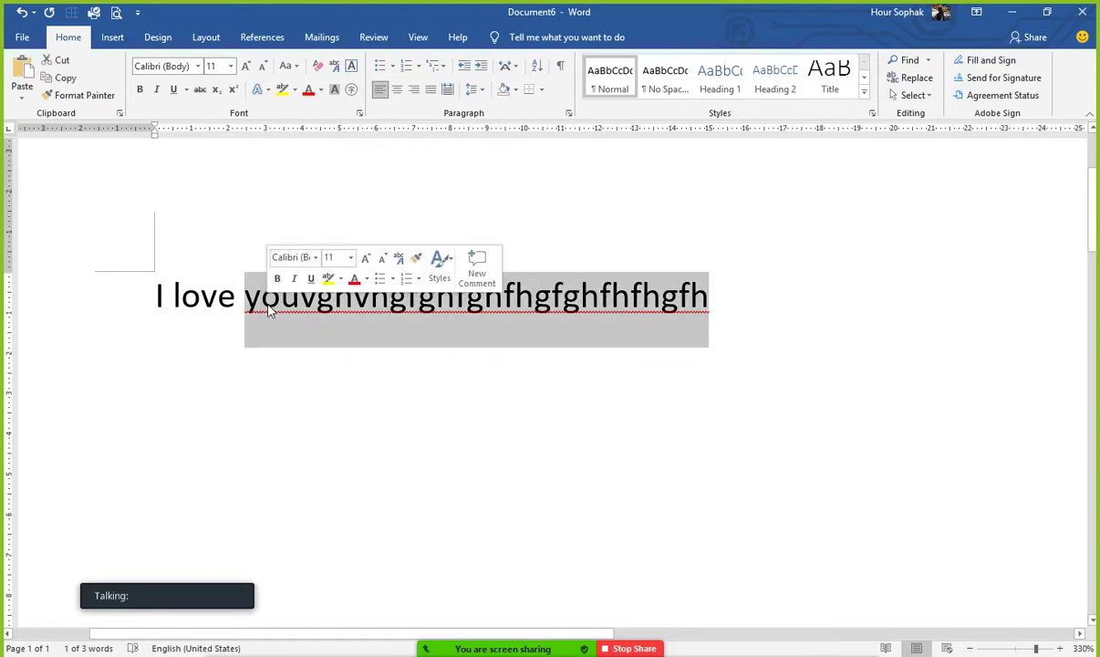
key("BackSpace")
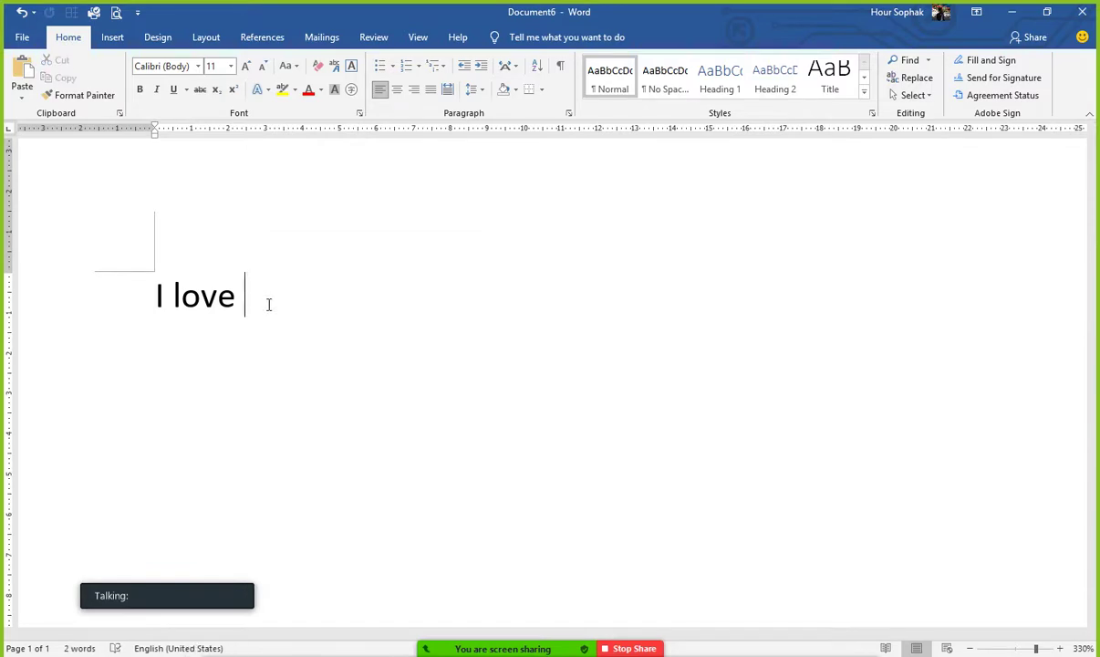
Practise writing and erasing letters after "I love", ending with the word "you" so the line reads "I love you".
type("you")
key("BackSpace")
key("BackSpace")
key("BackSpace")
type("o")
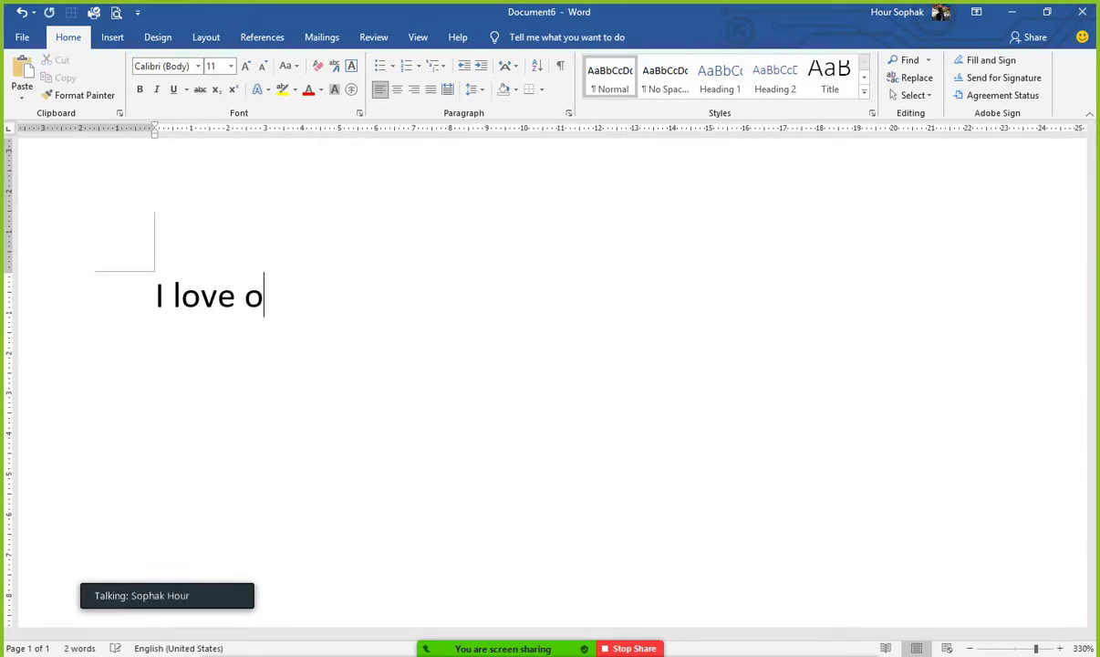
key("BackSpace")
type("o")
key("BackSpace")
type("y")
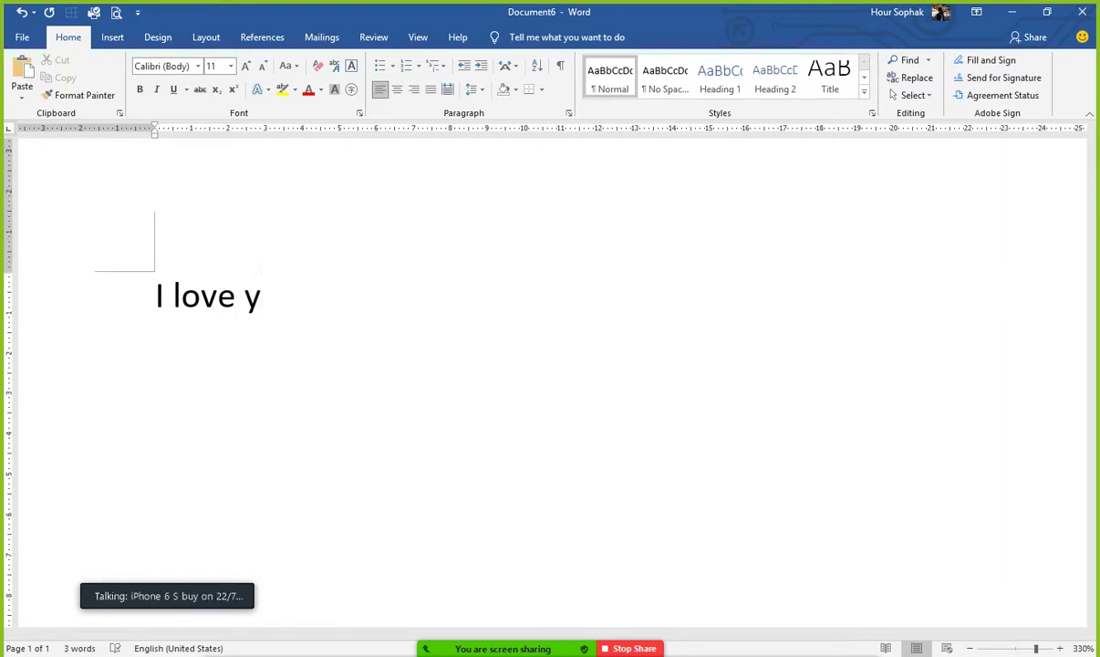
type("ou")
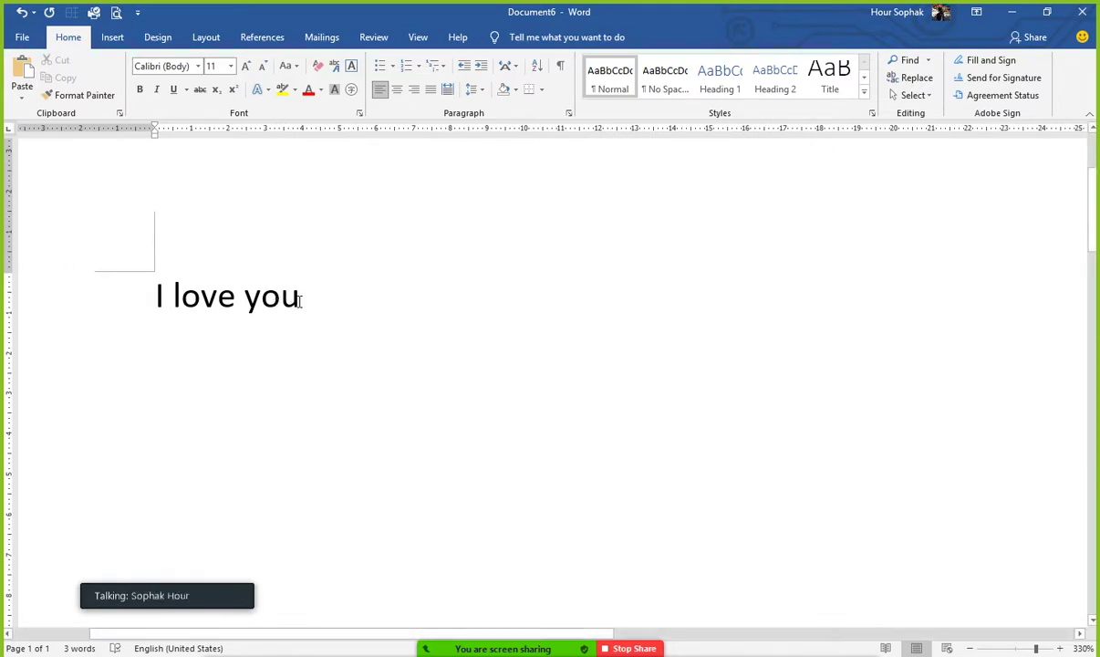
Select the whole line "I love you", try the AngsanaUPC font on it and settle on Times New Roman.
left_click_drag(292, 301, 157, 299)
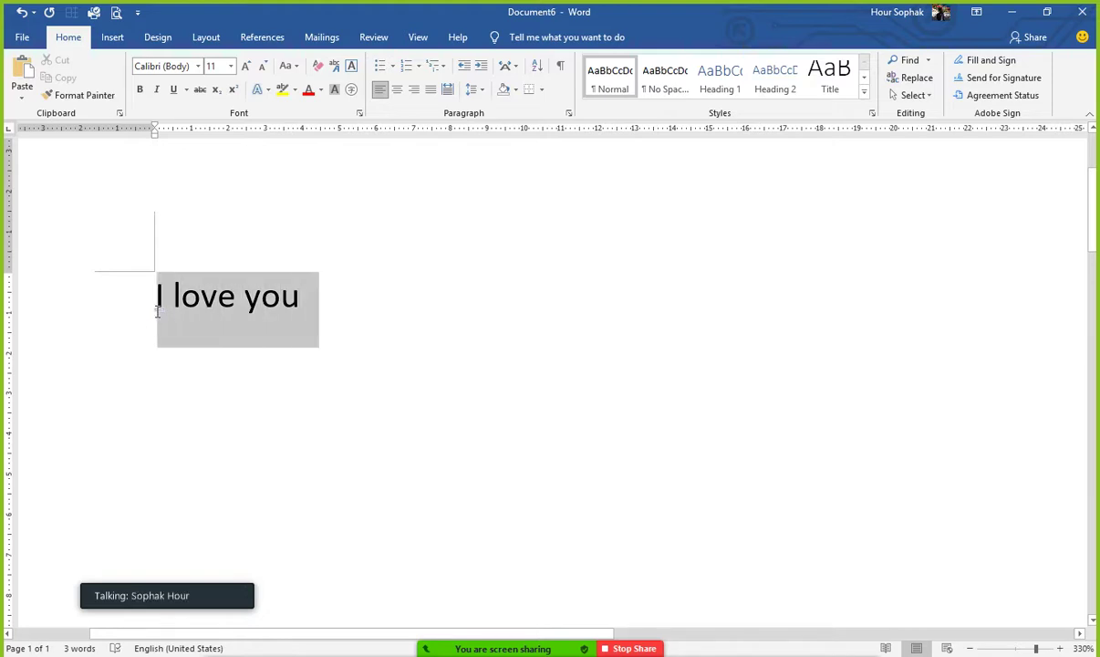
left_click(158, 300)
left_click(163, 317)
left_click(237, 296)
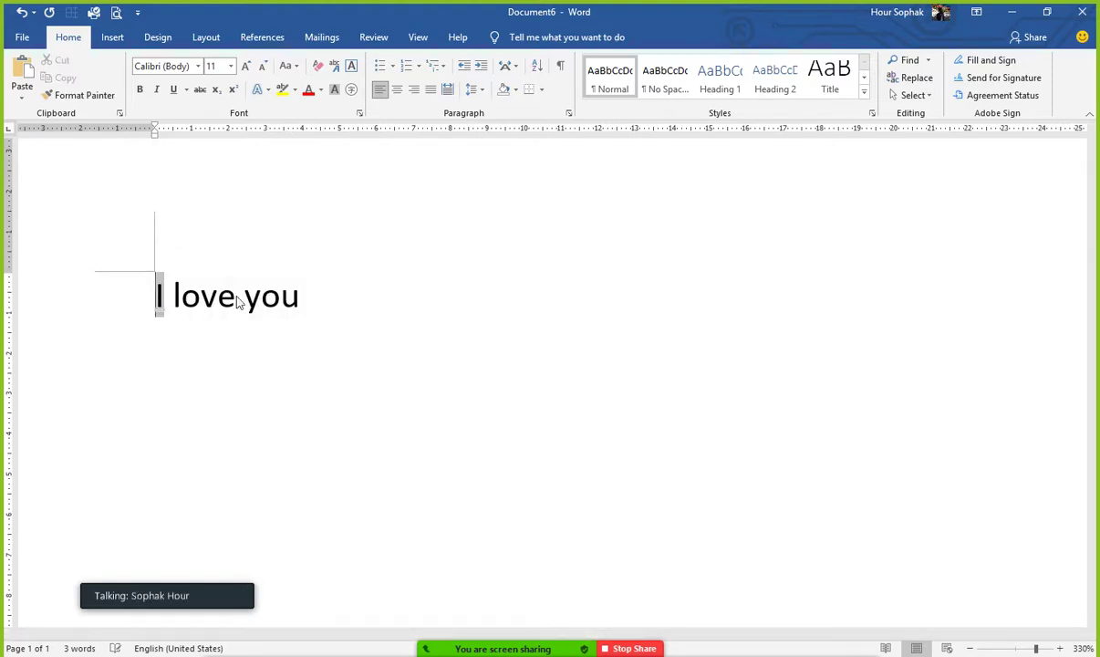
left_click_drag(176, 297, 304, 295)
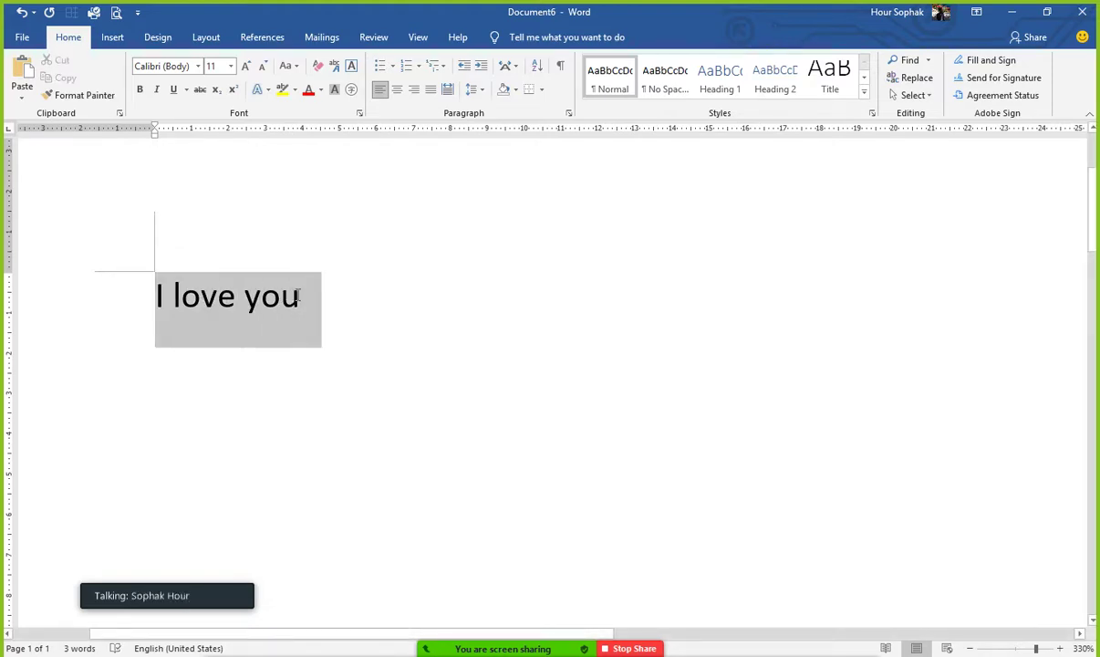
left_click(197, 66)
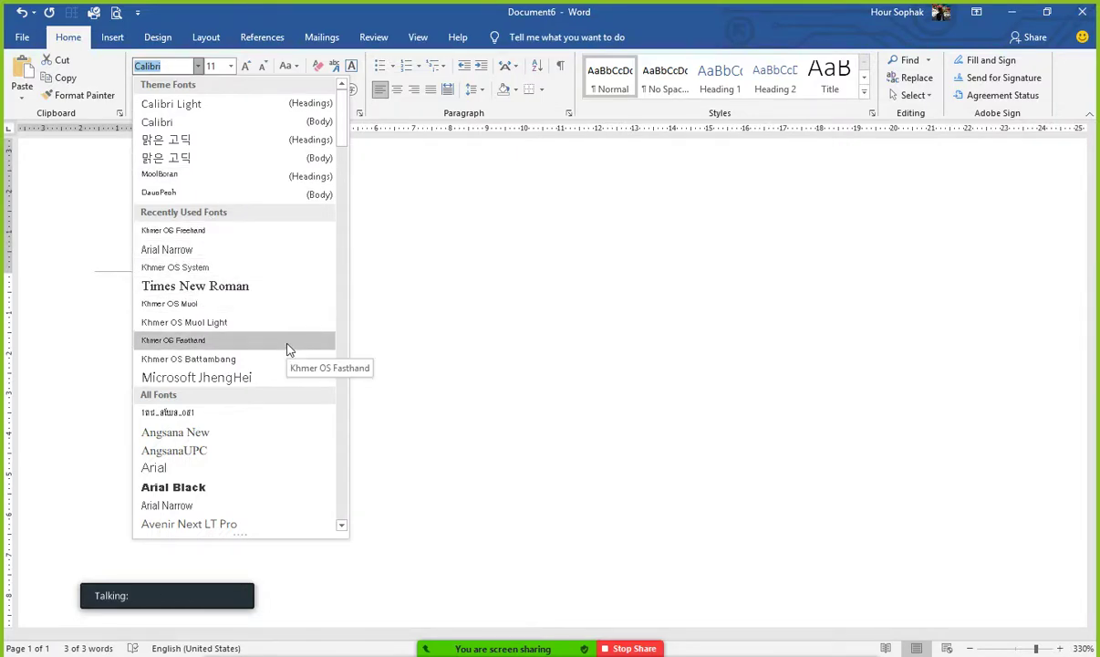
left_click(216, 458)
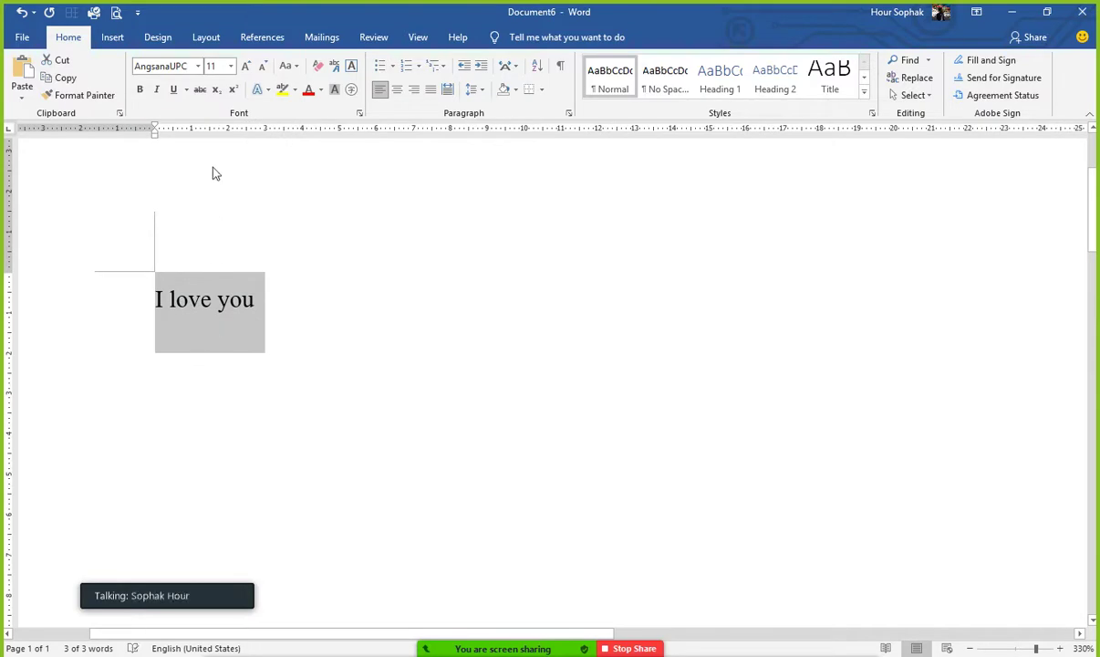
left_click(197, 65)
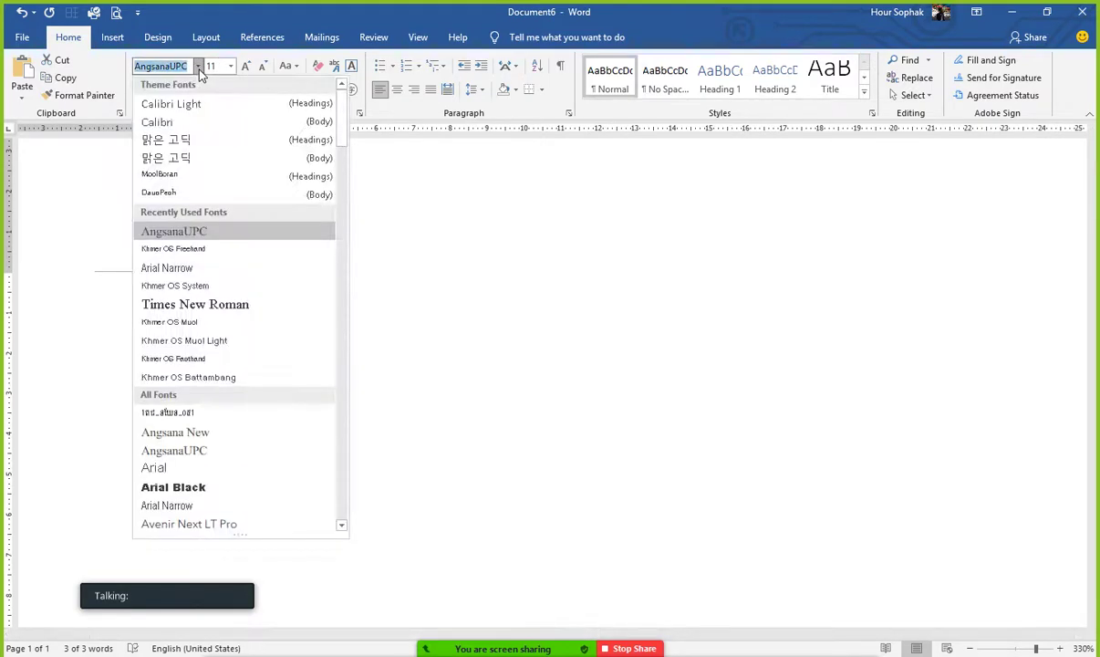
left_click(209, 307)
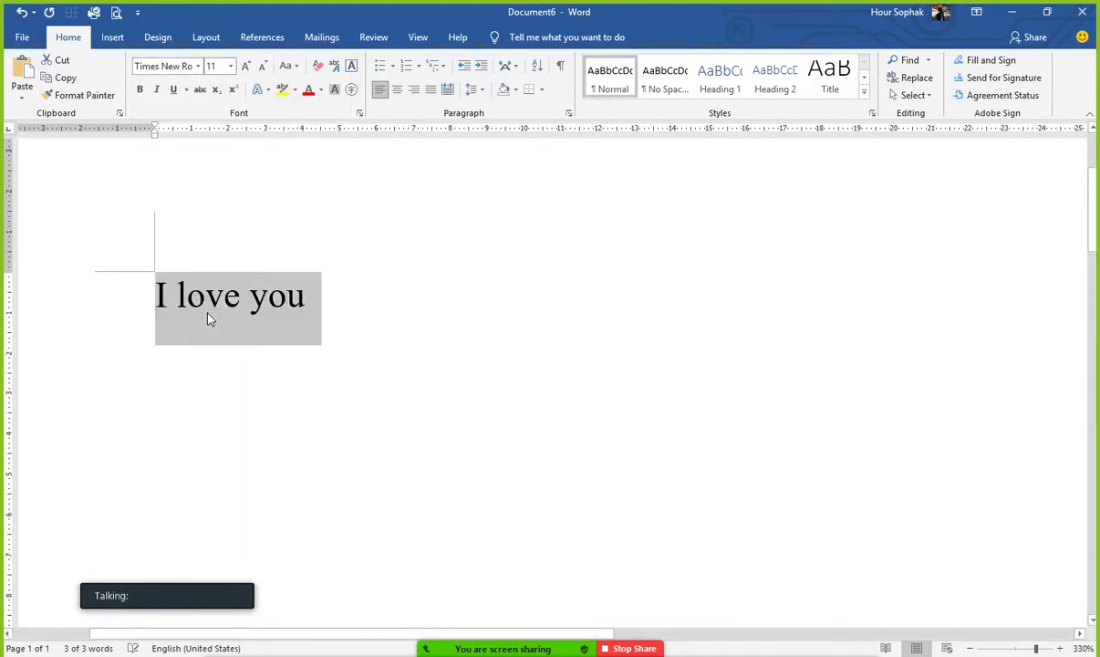
Increase the selected text's font size to 12 and set it to 28.
left_click(244, 71)
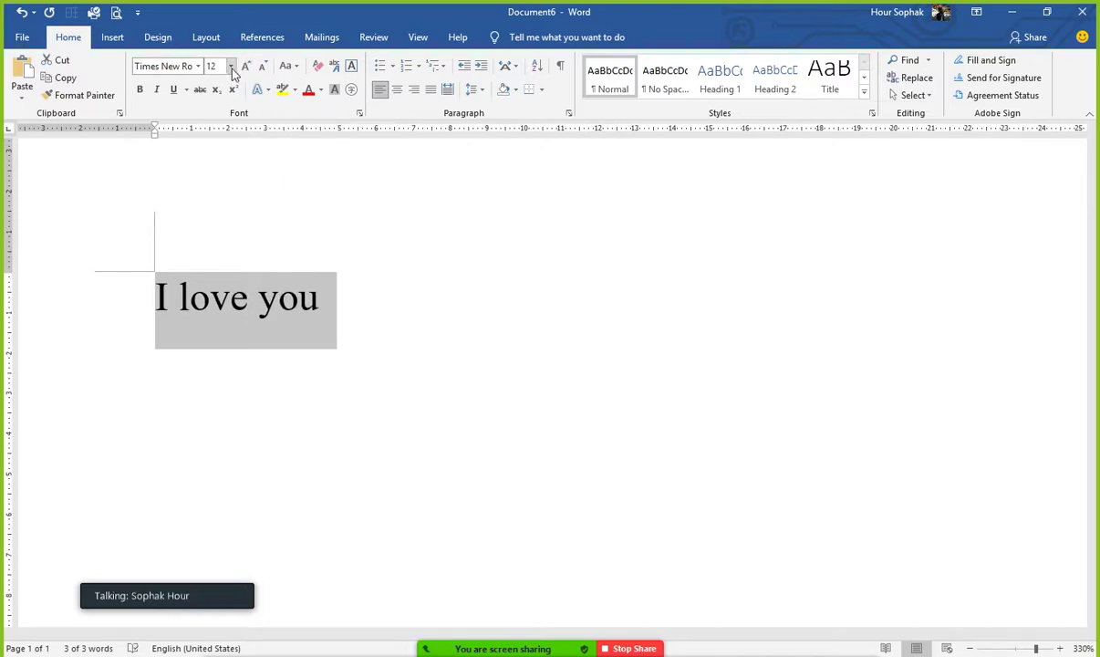
left_click(231, 68)
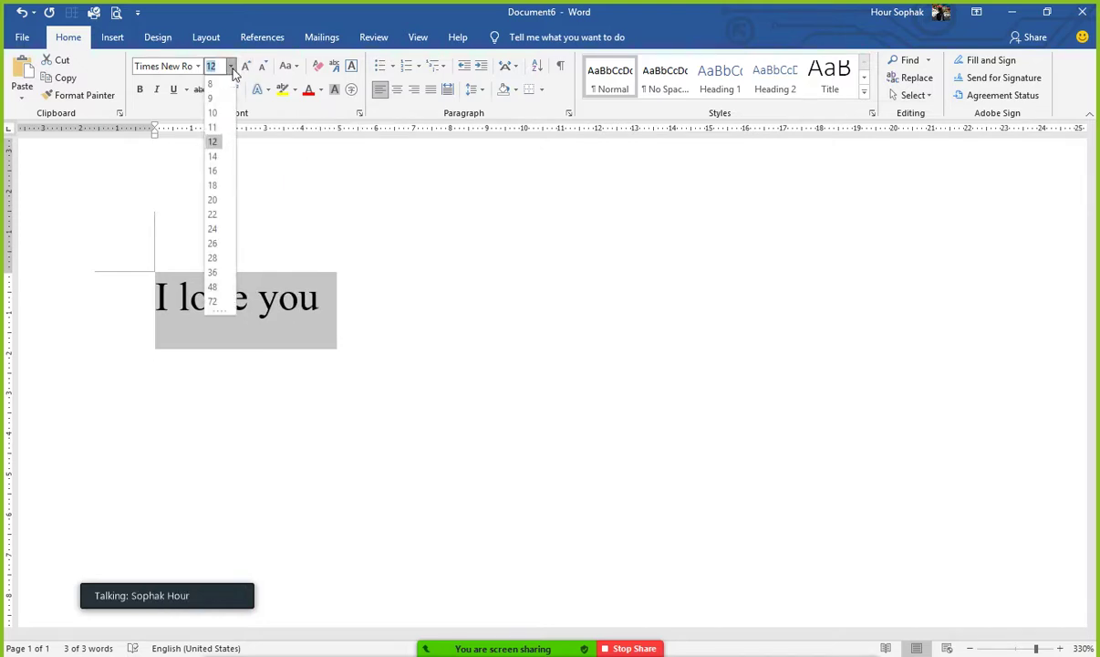
left_click(213, 258)
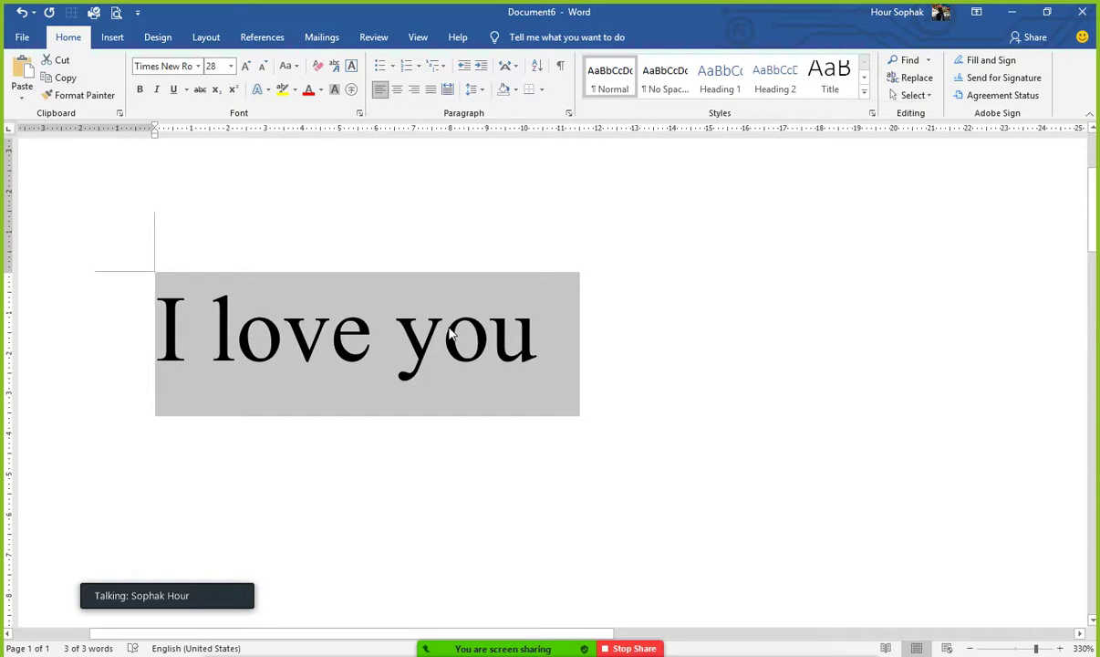
Enlarge the selected text stepwise beyond 28 points and return it to 28 points.
left_click(246, 68)
left_click(246, 67)
left_click(246, 68)
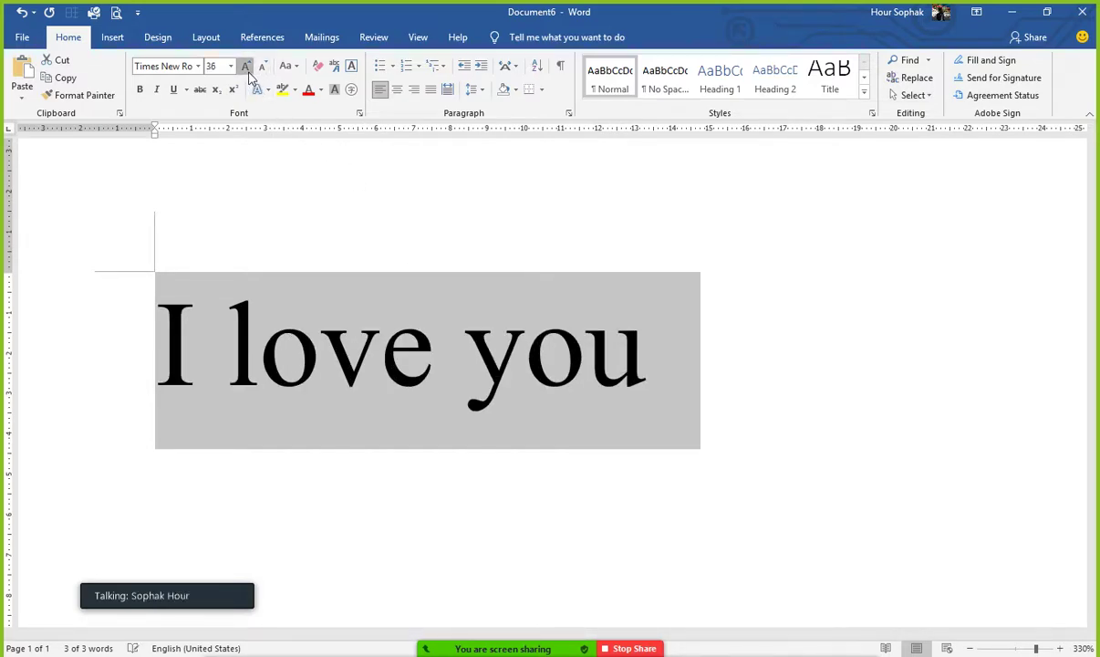
key("ctrl+z")
key("ctrl+z")
key("ctrl+z")
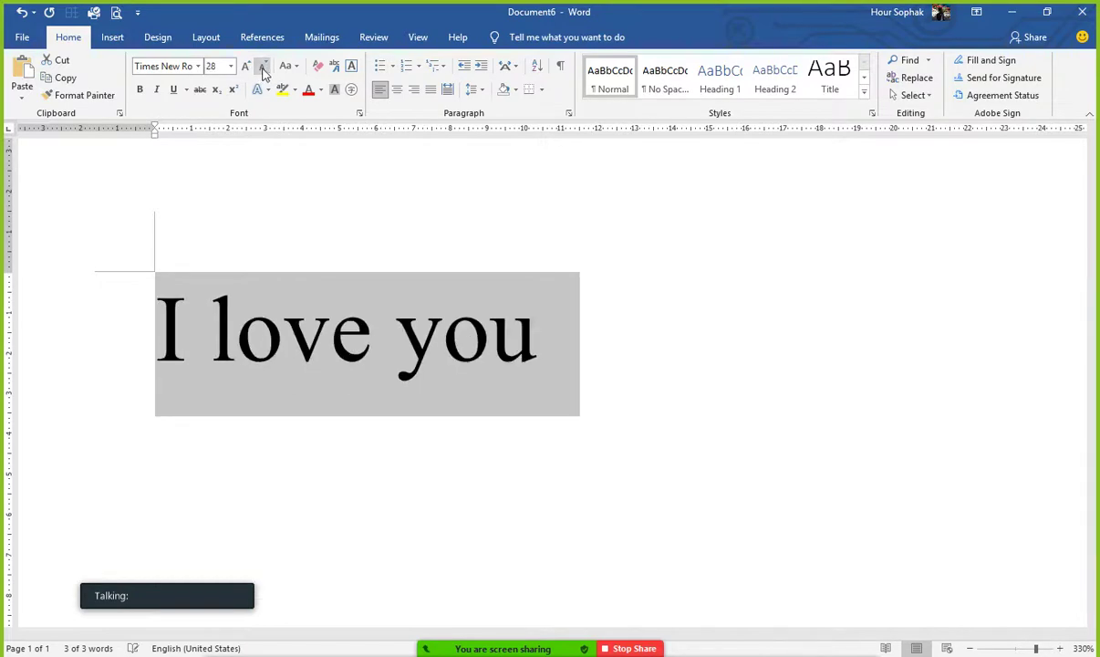
Grow the selected text's font size stepwise to 72 points and deselect the text.
left_click(247, 68)
left_click(246, 67)
left_click(246, 67)
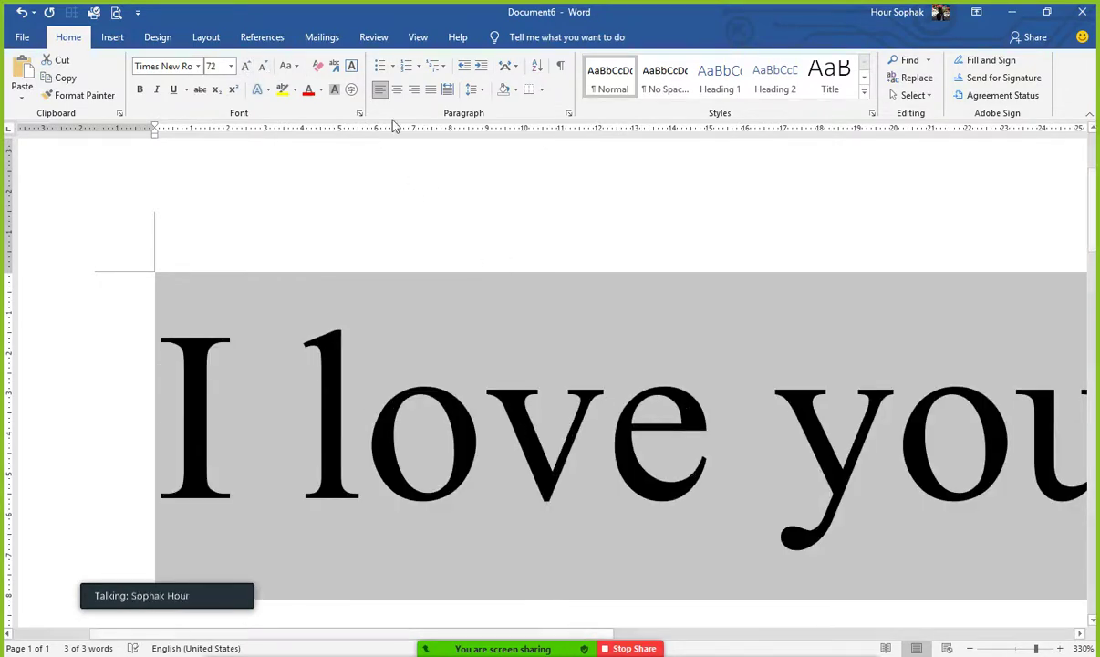
left_click(326, 308)
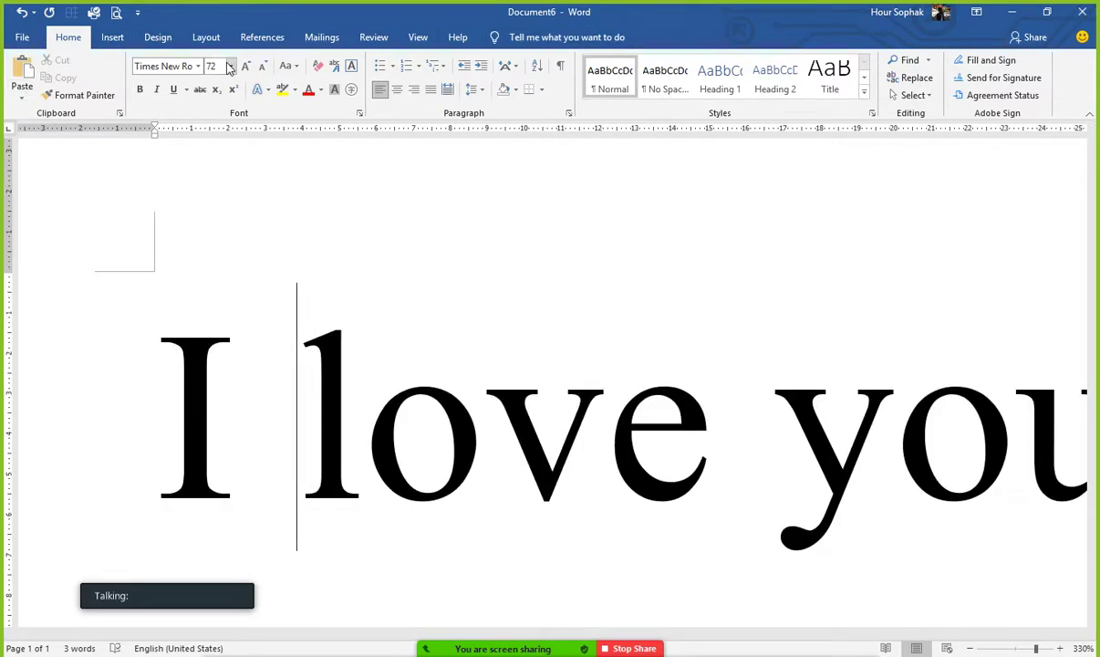
left_click(111, 39)
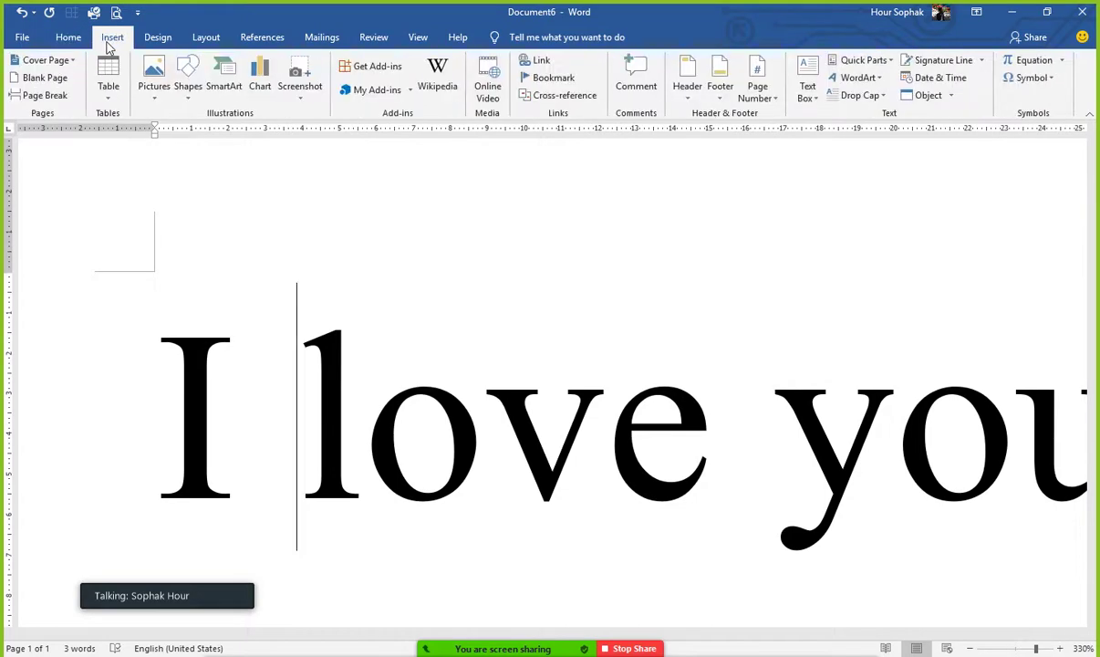
left_click(160, 44)
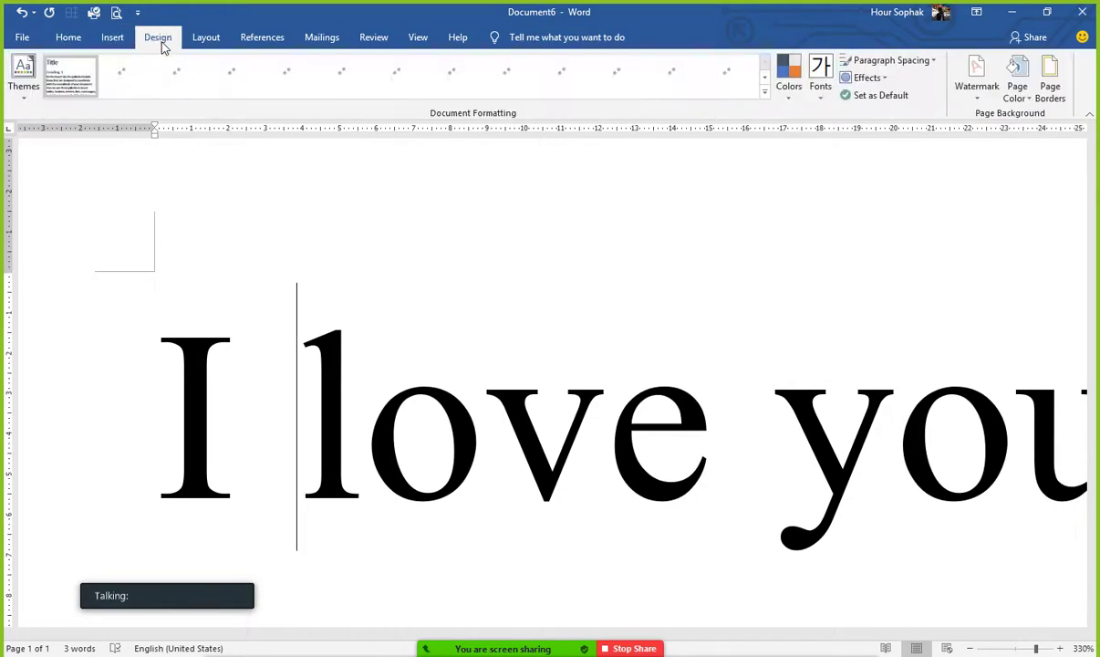
left_click(68, 39)
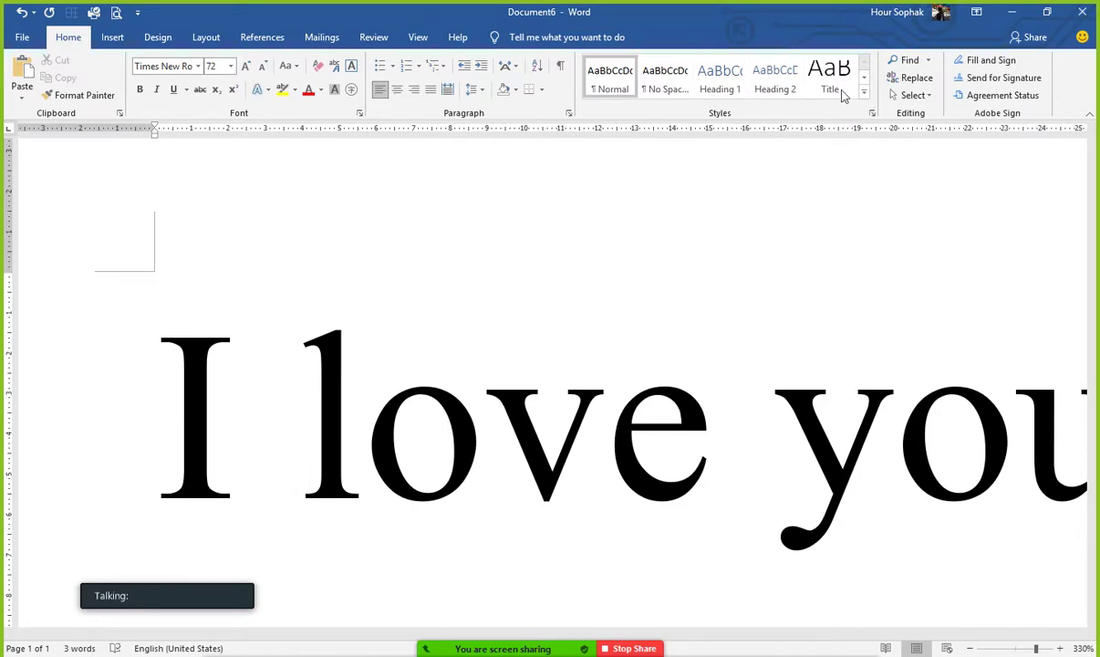
left_click(113, 37)
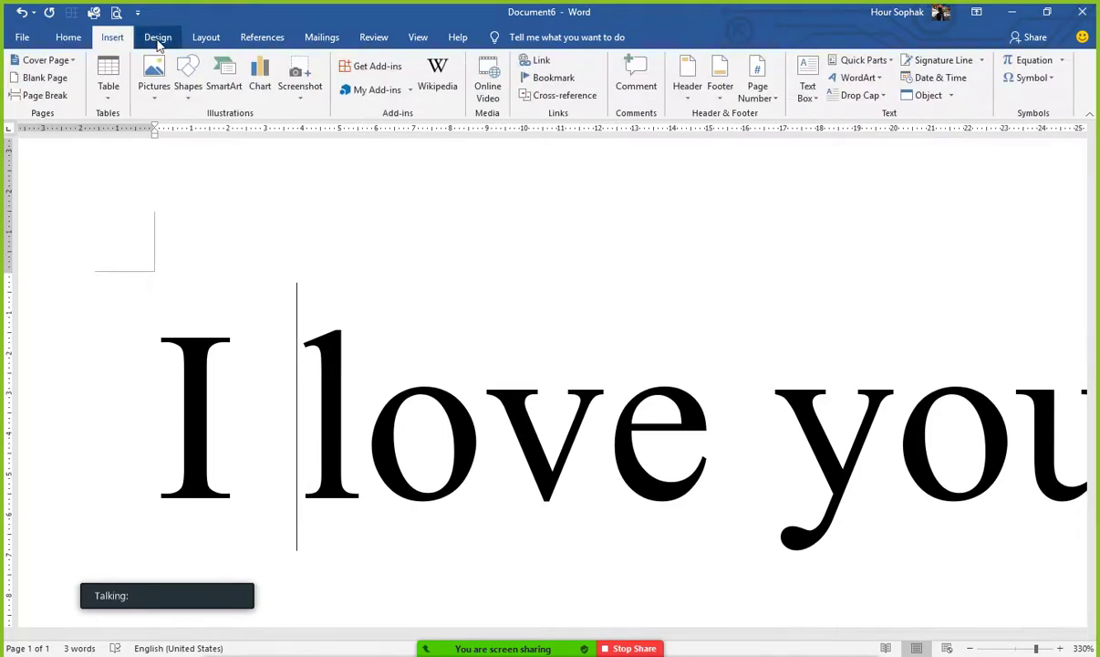
left_click(157, 37)
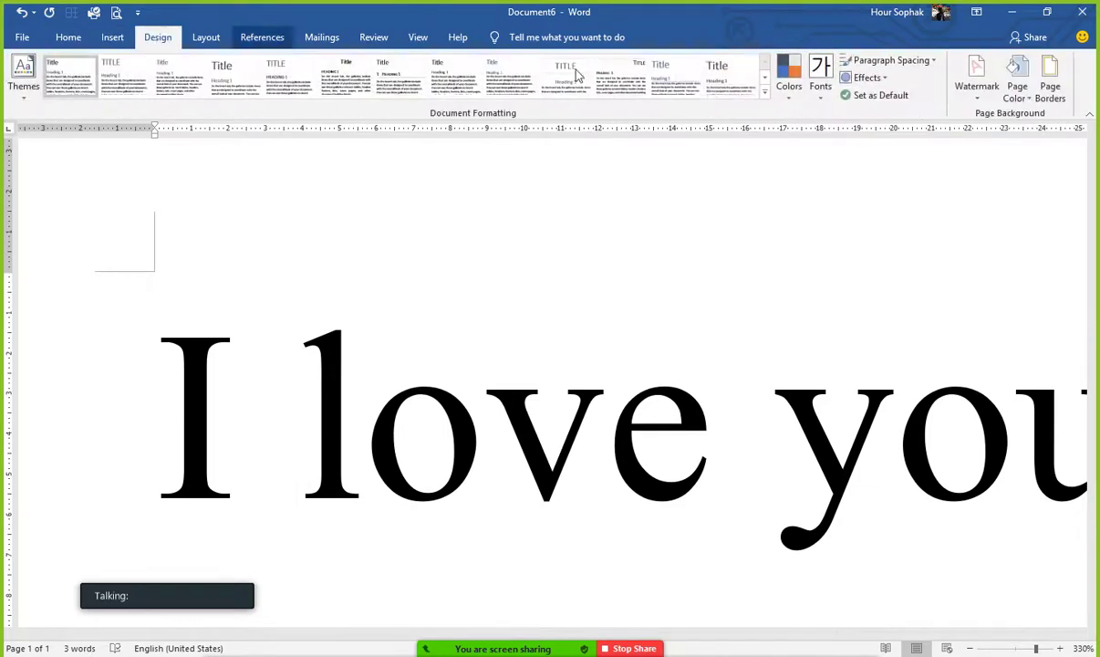
Close the "I love you" document without saving it.
left_click(1085, 13)
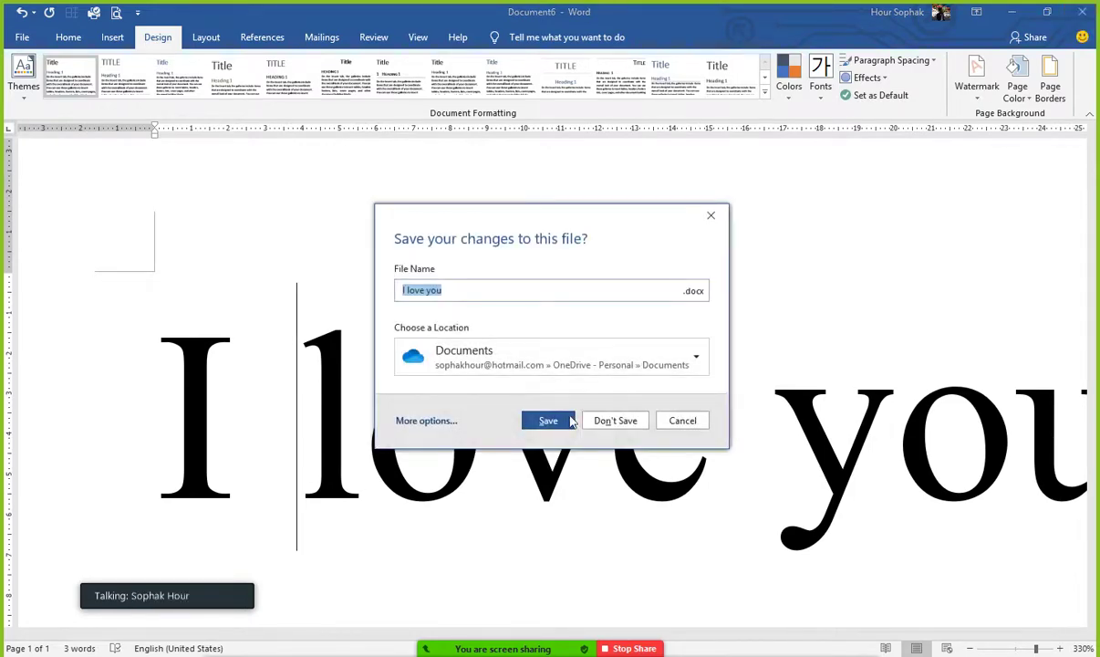
left_click(613, 420)
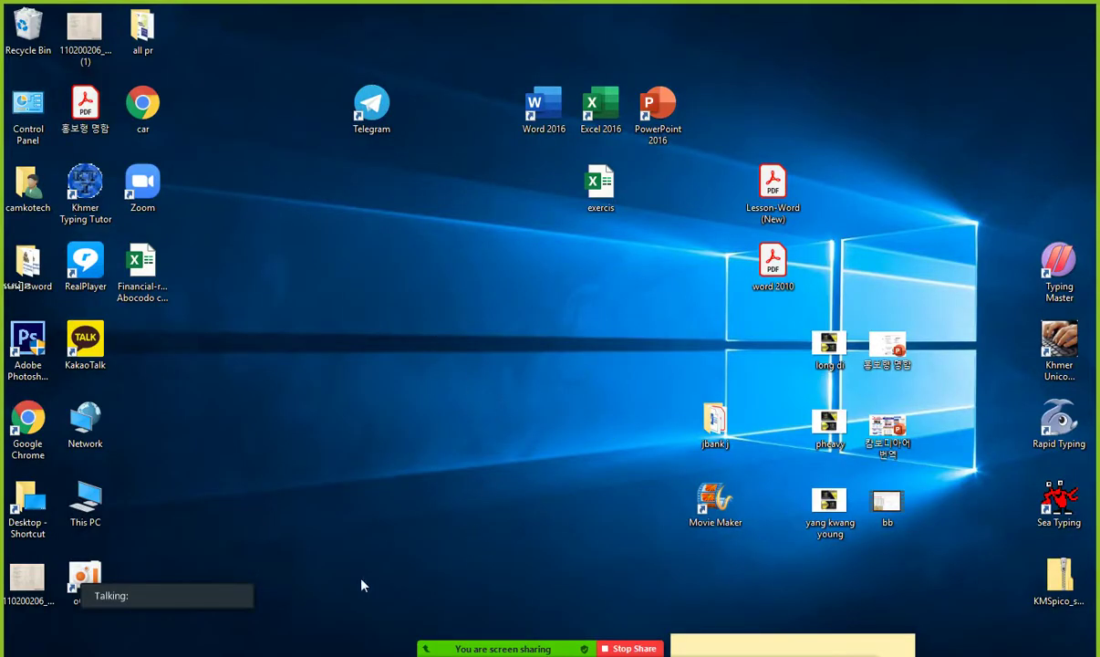
Launch Word 2016 from the desktop with a blank document, maximise its window and close it again.
left_click(536, 130)
left_click(536, 130)
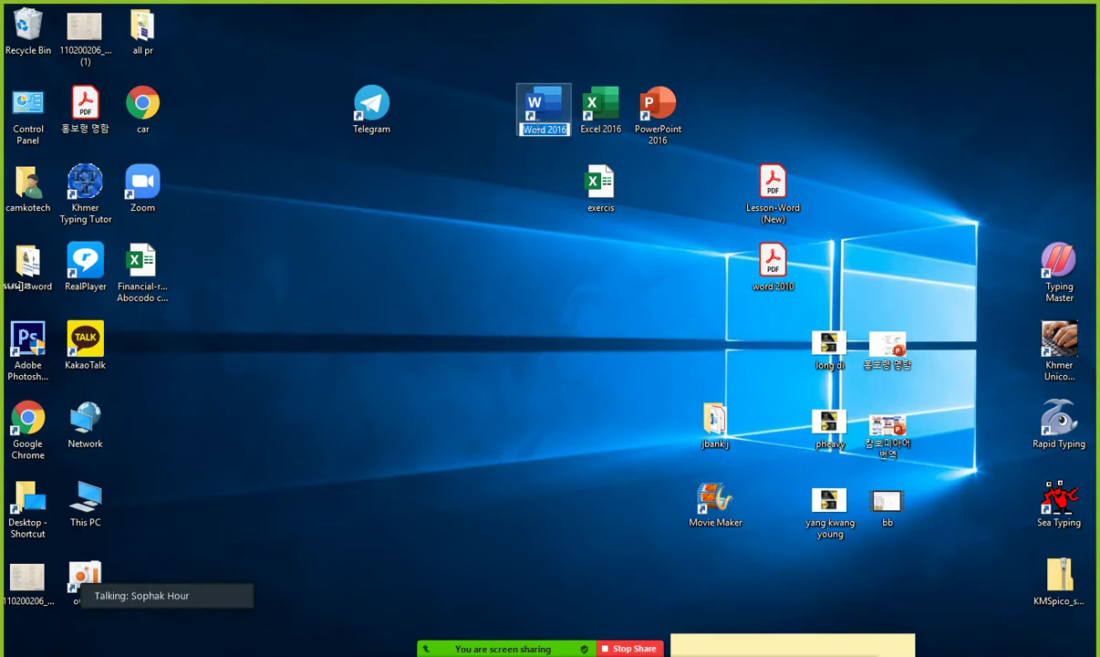
left_click(542, 119)
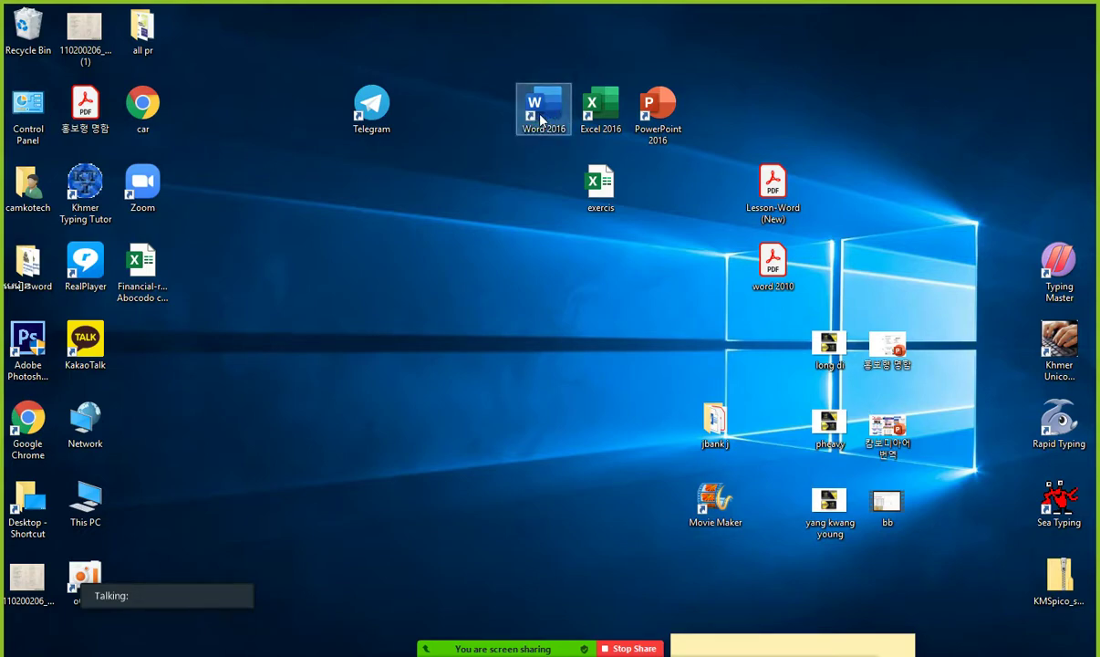
double_click(542, 120)
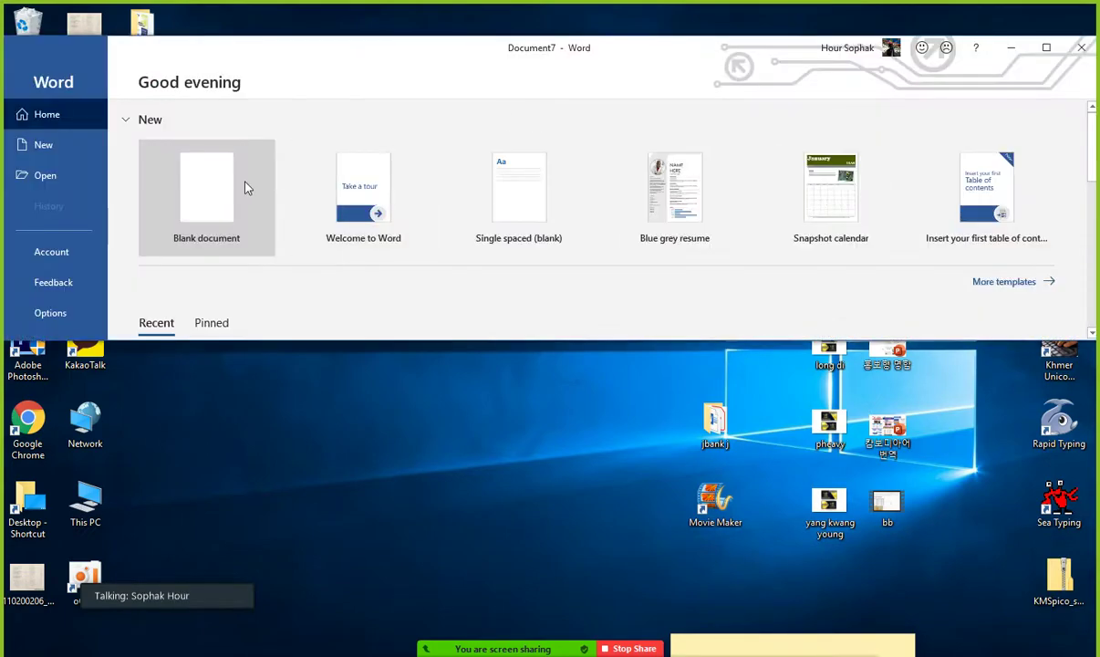
left_click(245, 187)
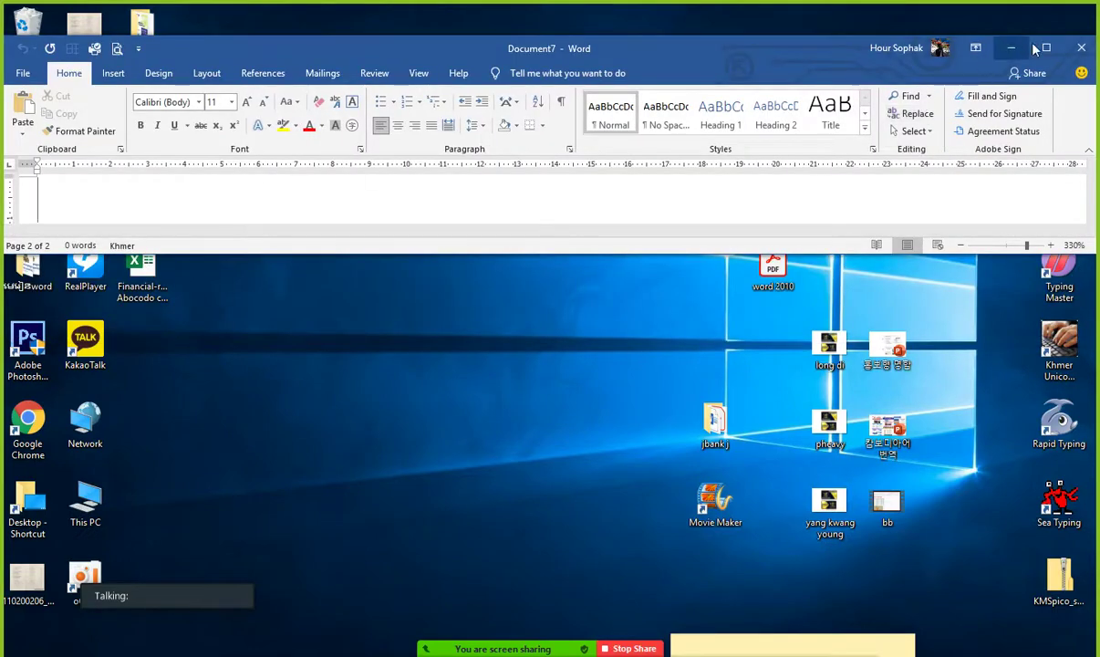
left_click(1040, 48)
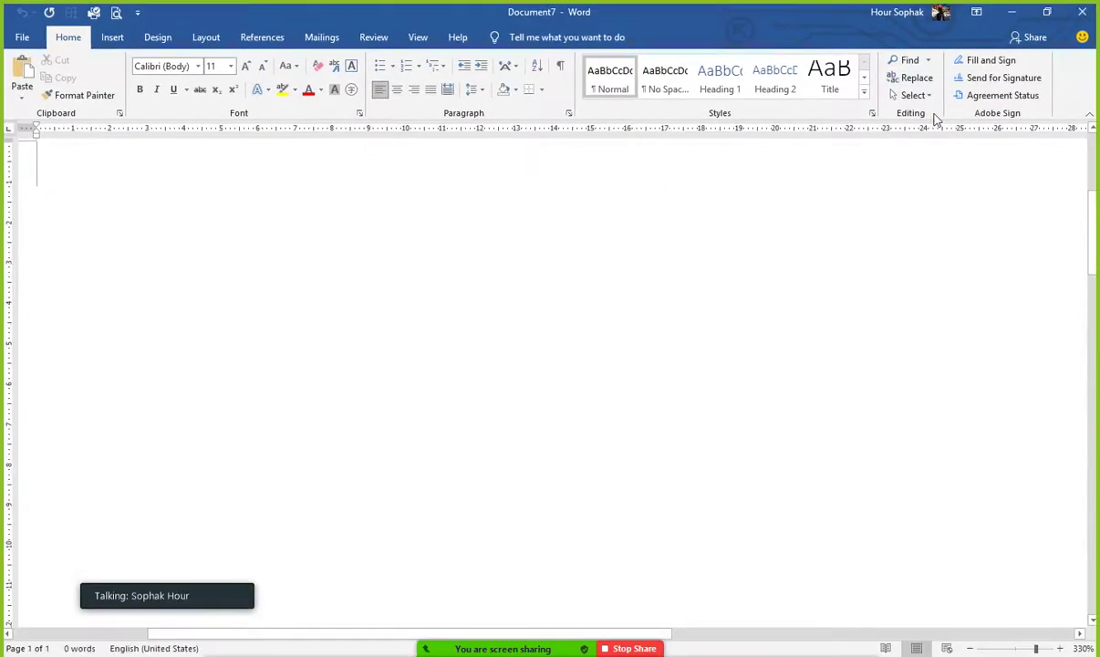
left_click(1082, 22)
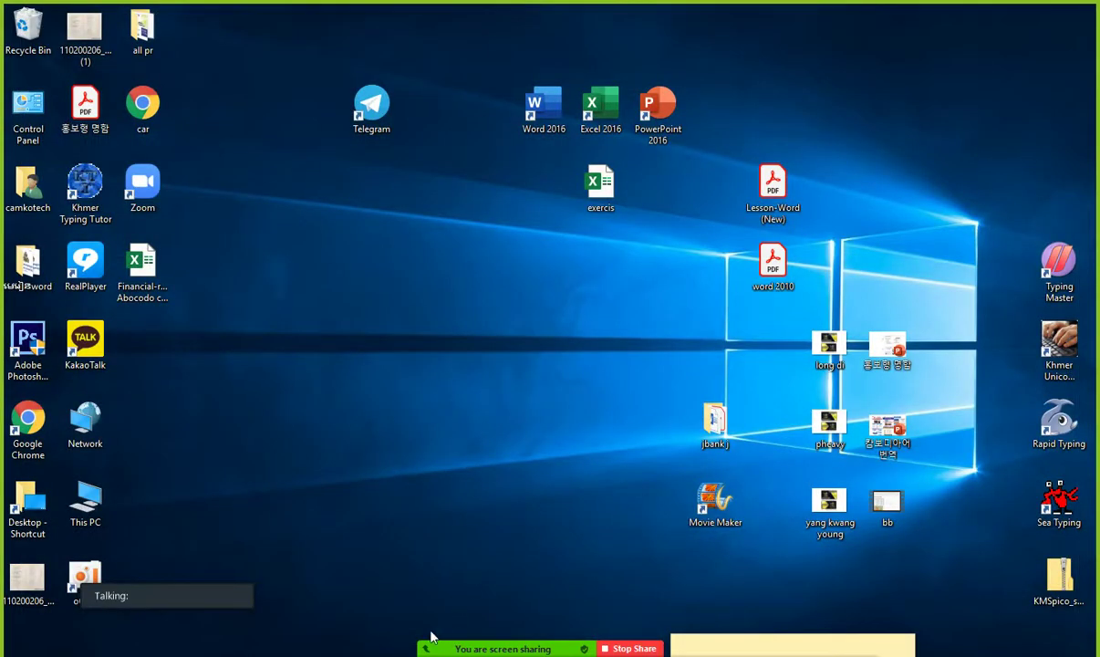
Stop the screen share, switching back to the Zoom meeting, and mute all participants.
left_click(639, 603)
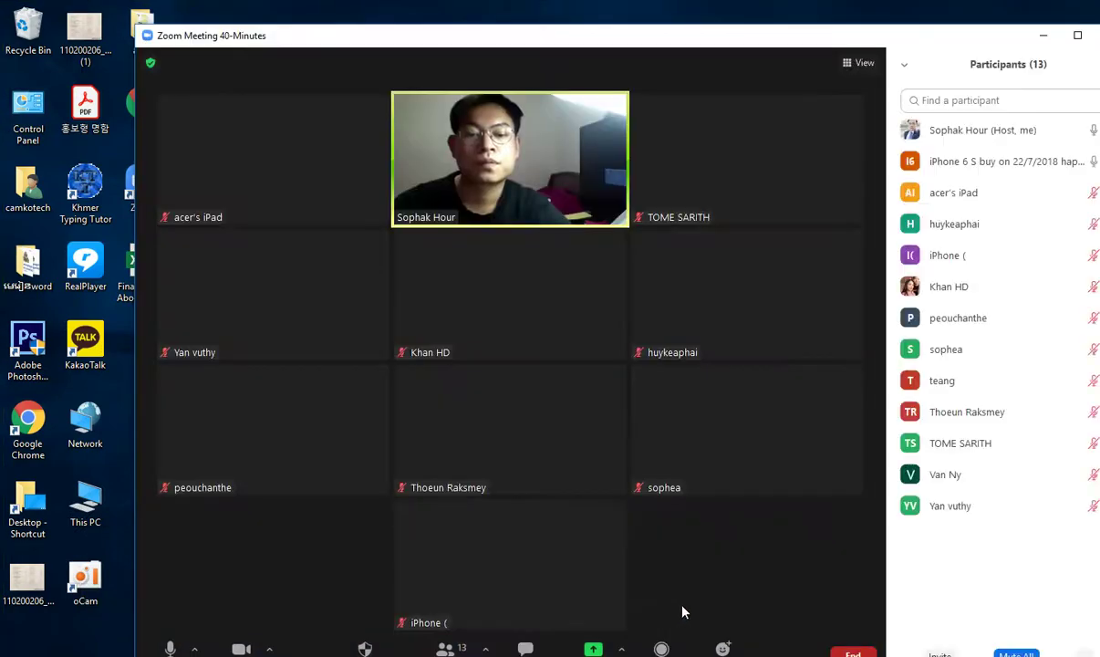
left_click(1011, 653)
left_click(611, 379)
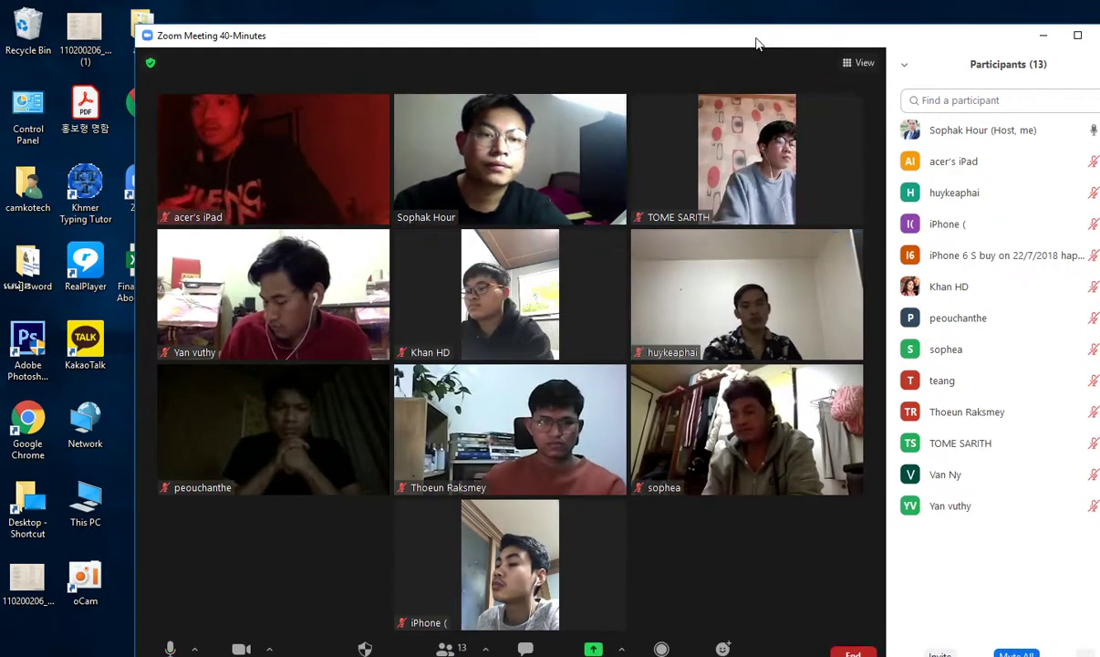
left_click_drag(756, 43, 664, 28)
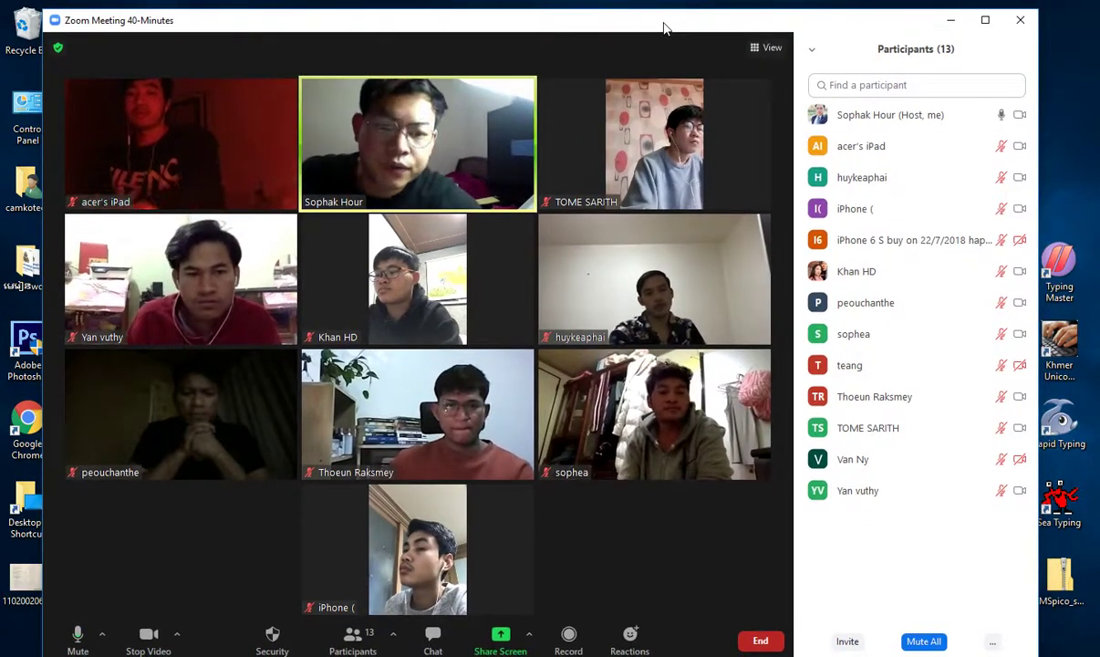